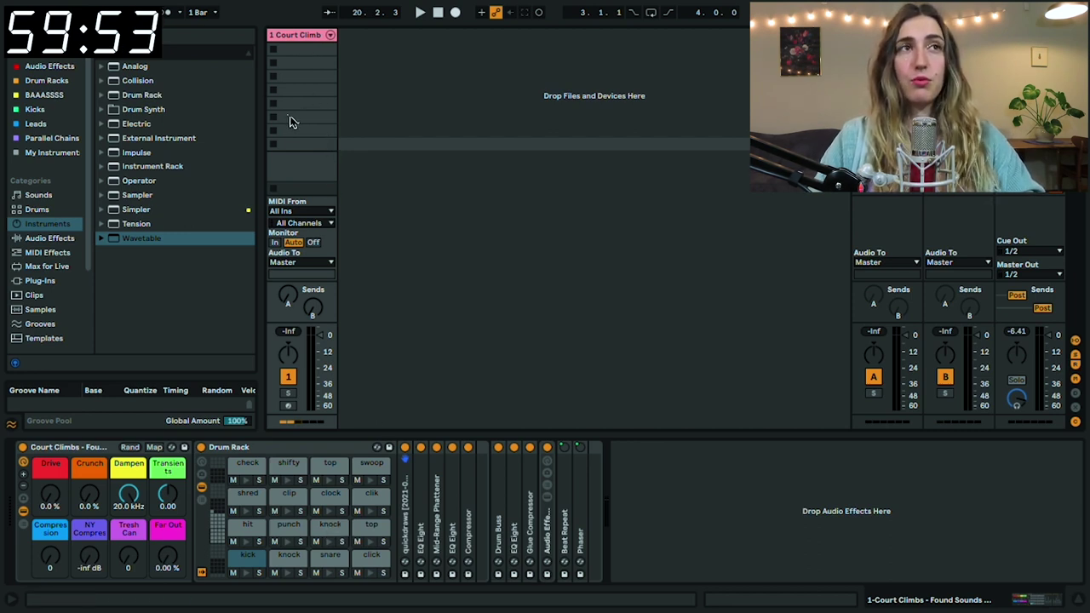
# Hide the Groove Pool and browse the library's groove files
pyautogui.click(192, 372)
pyautogui.moveTo(178, 374); pyautogui.dragTo(170, 428)
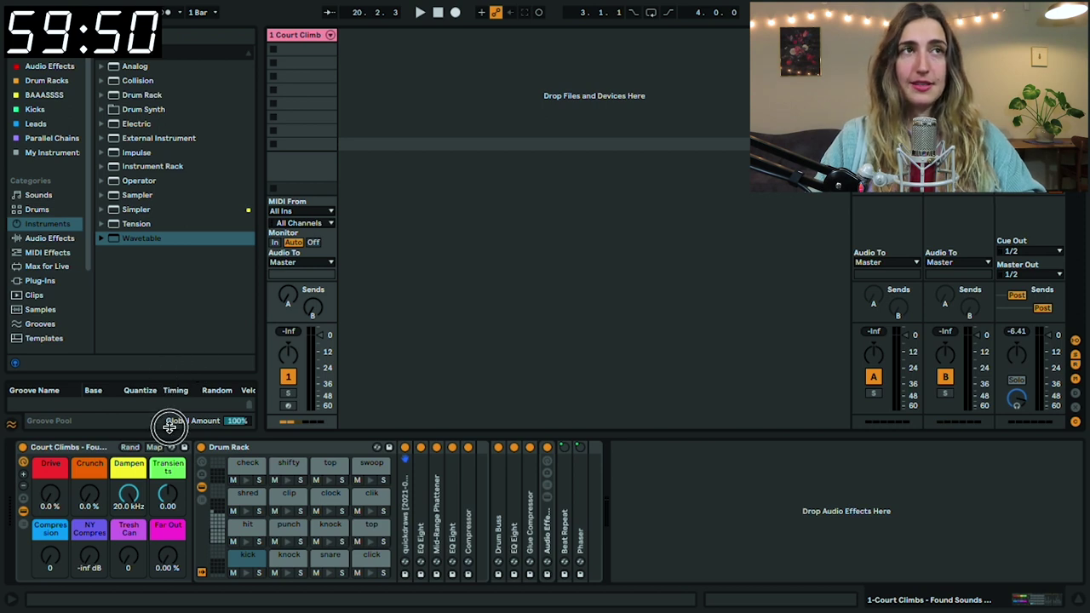
pyautogui.click(43, 324)
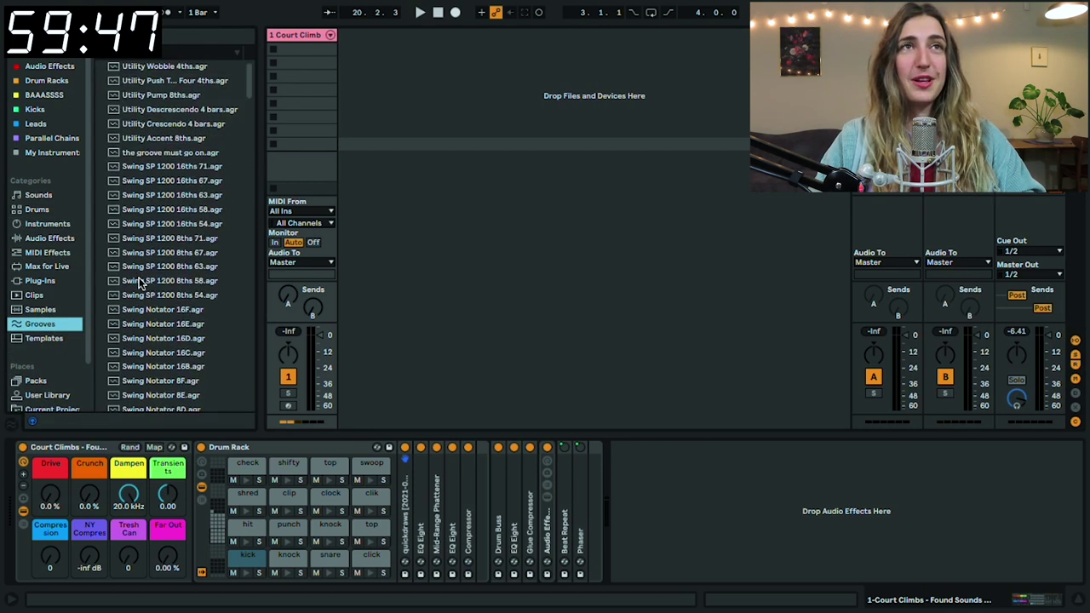
pyautogui.scroll(-10, 158, 285)
pyautogui.scroll(-5, 177, 296)
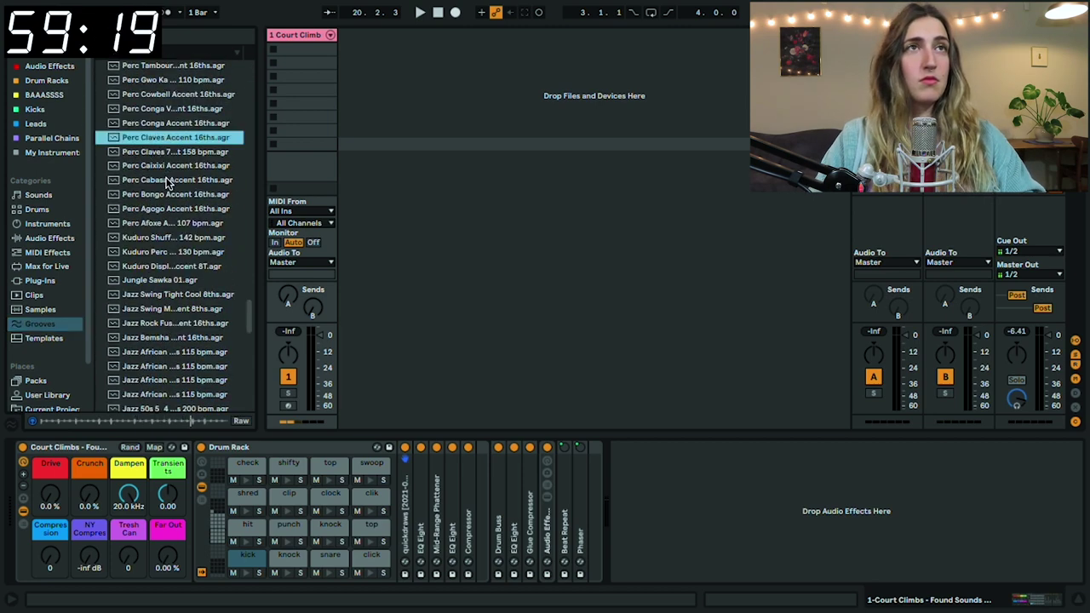
# Add the Perc Claves Accent 16ths, Jazz Bemsha and Dnb Sawkagroove grooves as clips in consecutive slots of the Court Climbs track
pyautogui.moveTo(166, 143); pyautogui.dragTo(293, 116)
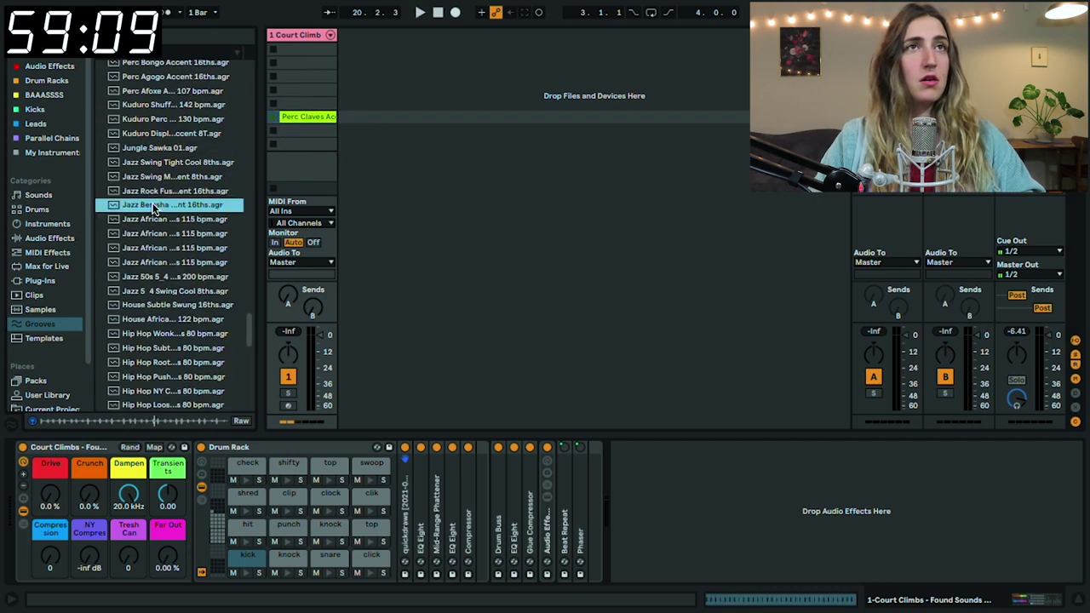
pyautogui.moveTo(154, 208); pyautogui.dragTo(294, 130)
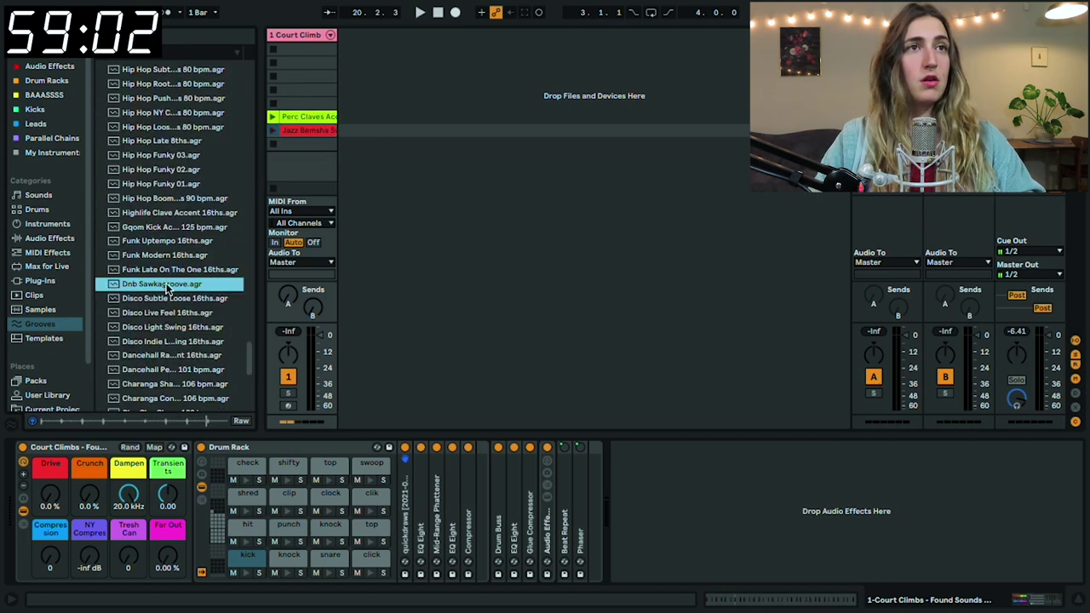
pyautogui.moveTo(166, 290); pyautogui.dragTo(293, 143)
# Audition more grooves and add 100 Bell Groove and a Jazz African 115 bpm groove as clips below the others
pyautogui.click(165, 355)
pyautogui.scroll(-3, 164, 362)
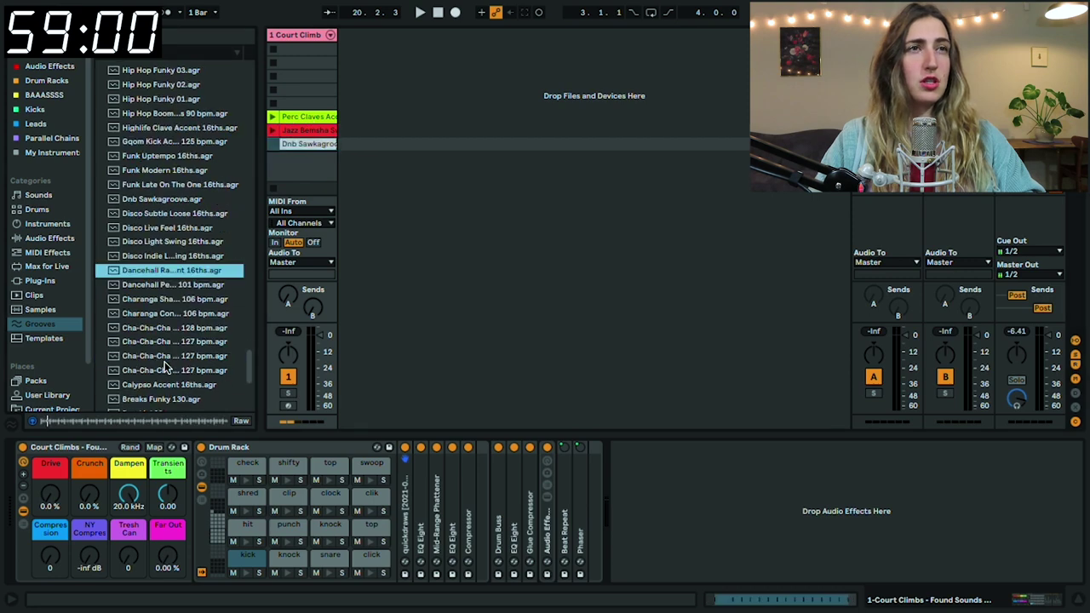
pyautogui.click(160, 159)
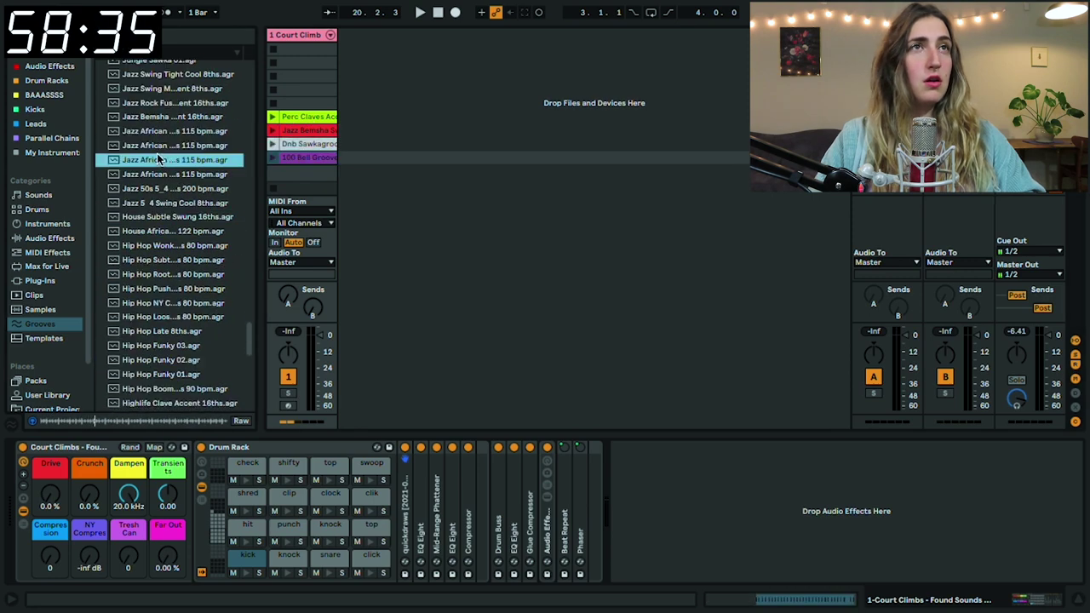
pyautogui.moveTo(156, 159); pyautogui.dragTo(291, 171)
# Enlarge the Perc Claves clip's note editor and move all its kick notes up to the click row
pyautogui.click(302, 117)
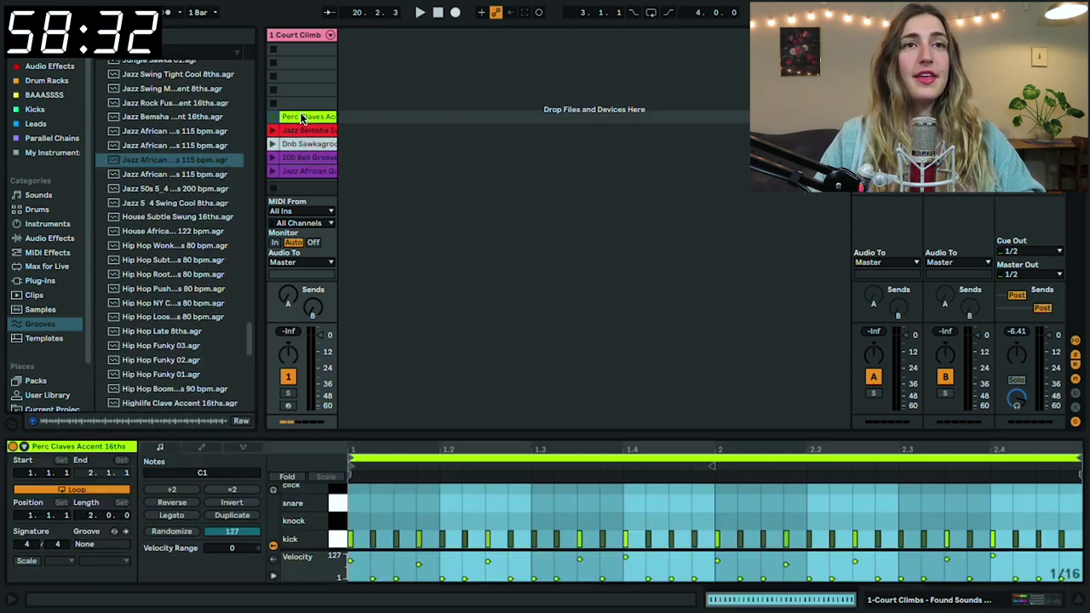
pyautogui.moveTo(518, 435); pyautogui.dragTo(496, 277)
pyautogui.click(335, 538)
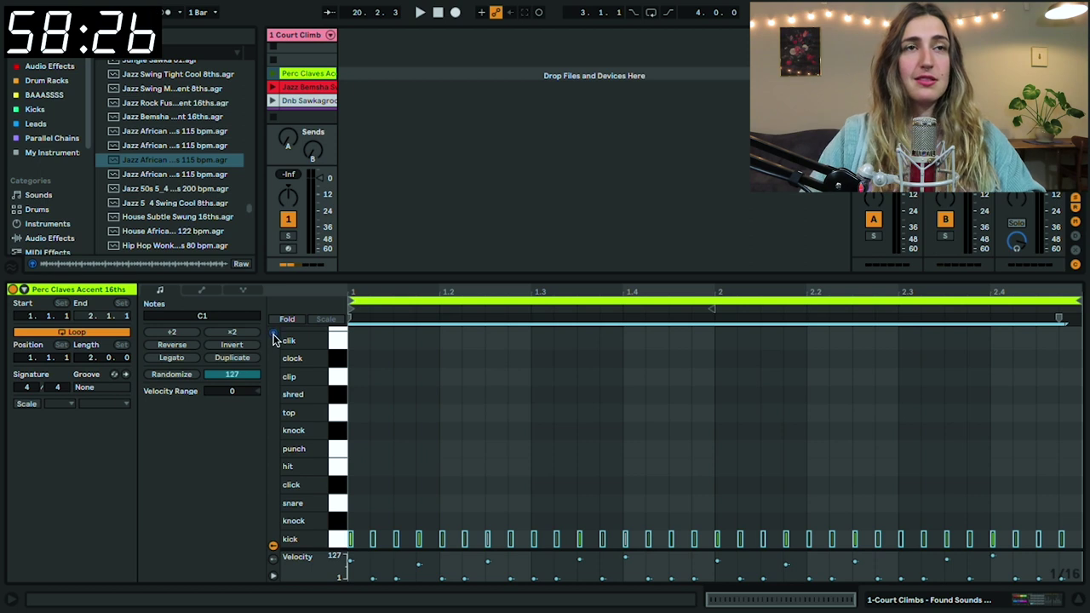
pyautogui.press('Up')
pyautogui.press('Up')
pyautogui.press('Up')
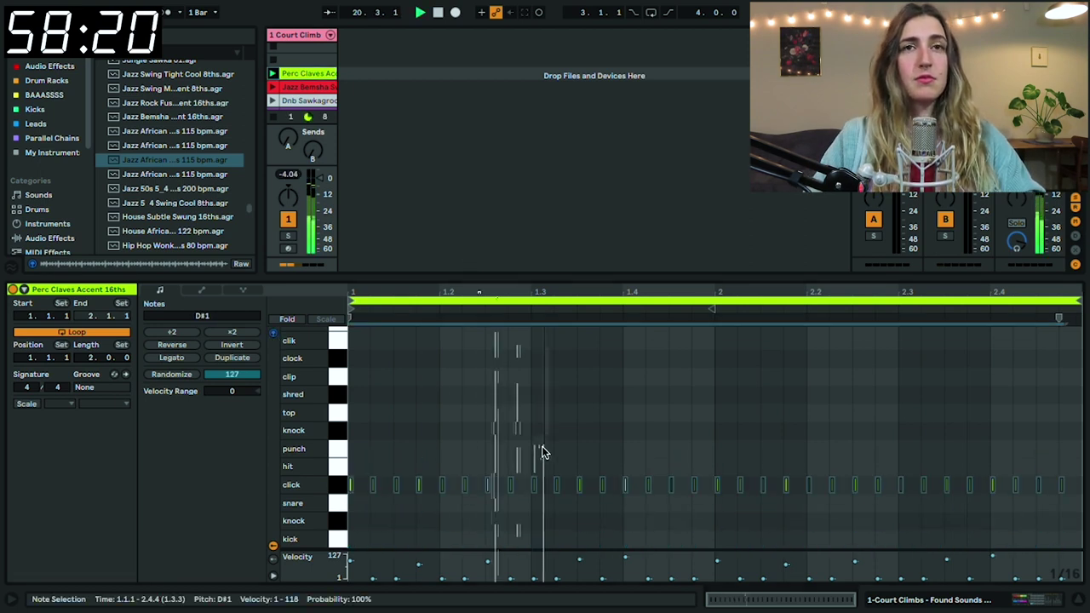
# Play the Perc Claves clip and add kick, snare and top notes around the click pattern, starting with a kick at 1.1.1
pyautogui.press('space')
pyautogui.press('space')
pyautogui.doubleClick(361, 540)
pyautogui.doubleClick(448, 521)
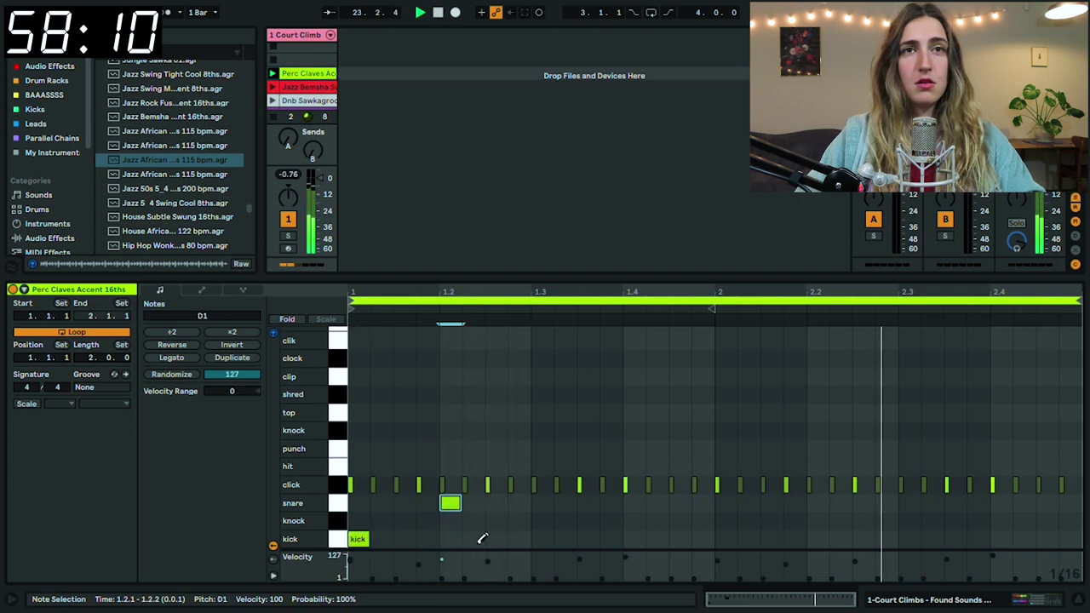
pyautogui.doubleClick(608, 412)
# Shift the two selected top notes around beat 1.3 to 1.3.2 and 1.3.4
pyautogui.press('Right')
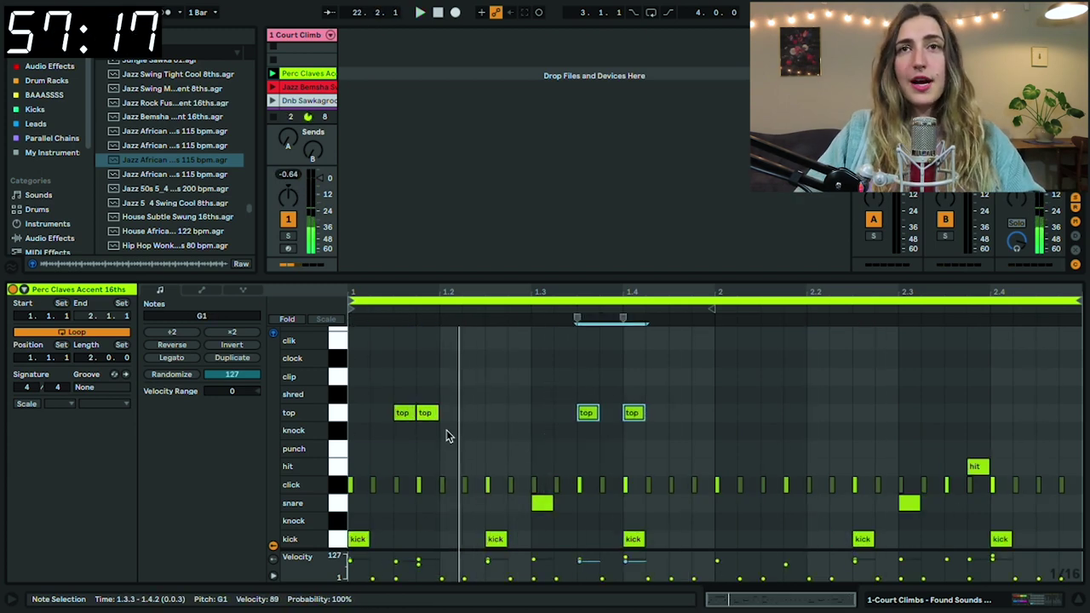
pyautogui.press('Right')
pyautogui.press('Left')
pyautogui.press('Left')
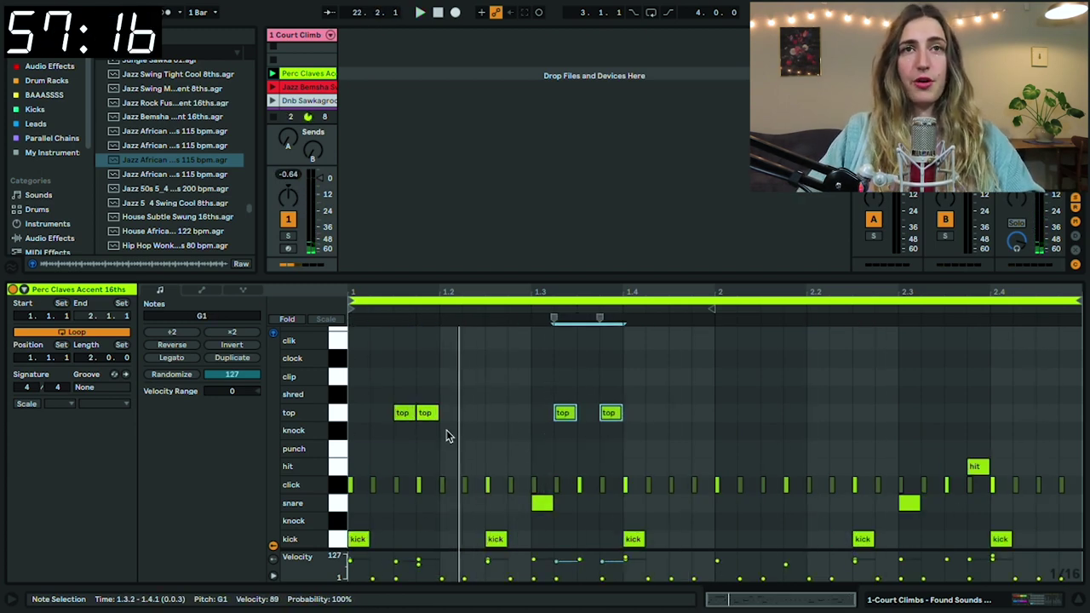
pyautogui.click(449, 436)
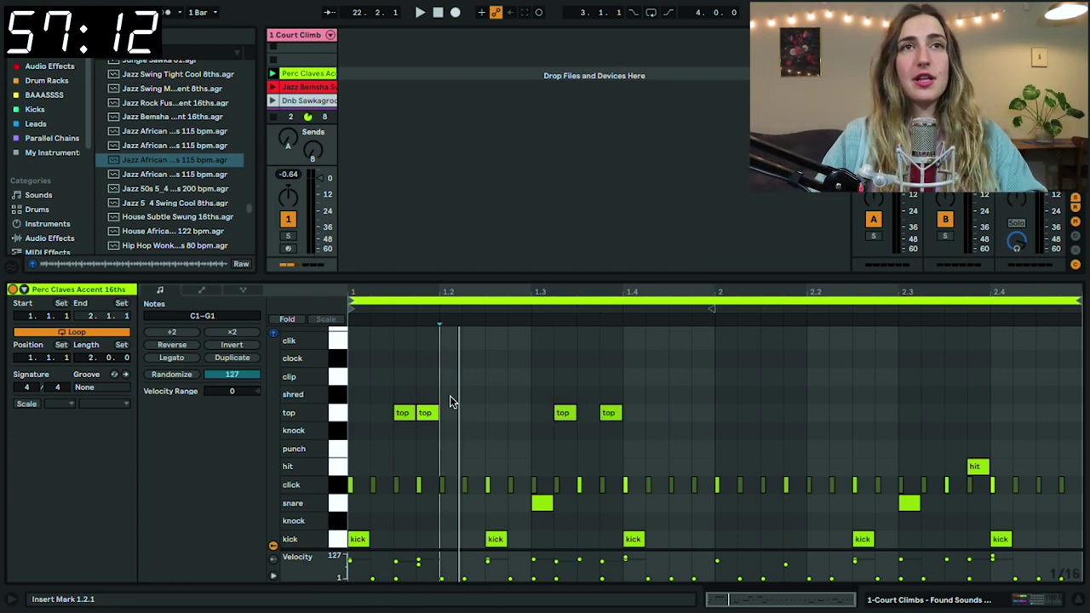
# Duplicate the top notes at 1.1.4, 1.3.2 and 1.3.4, and shift the copies into bar 2, starting at 2.1.2
pyautogui.moveTo(439, 370); pyautogui.dragTo(622, 443)
pyautogui.hotkey('ctrl', 'd')
pyautogui.press('Right')
pyautogui.press('Right')
pyautogui.press('Right')
pyautogui.press('Right')
pyautogui.press('Right')
pyautogui.press('Right')
pyautogui.press('Right')
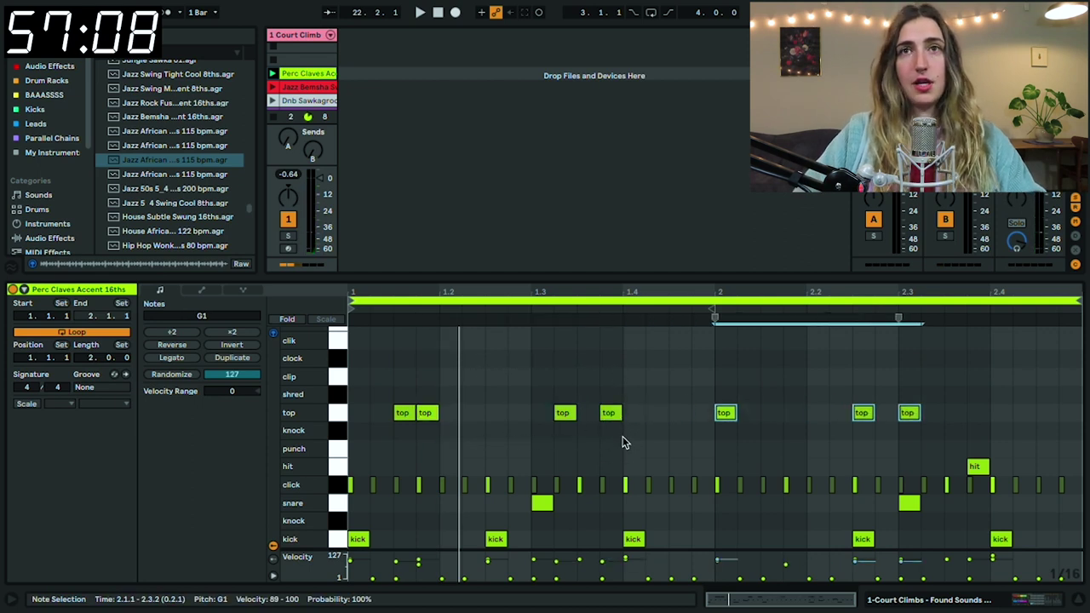
pyautogui.press('Left')
pyautogui.press('Left')
pyautogui.press('Left')
pyautogui.press('Left')
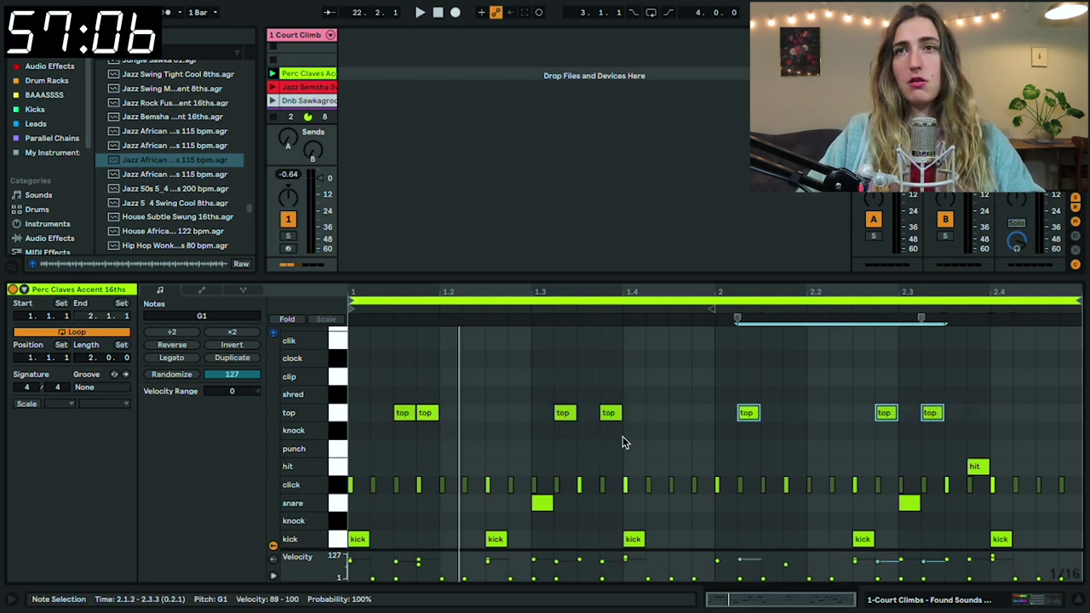
# Rearrange the duplicated top notes during playback, deactivate the one at 1.4.3 and add a top note at 2.3.4
pyautogui.press('space')
pyautogui.moveTo(725, 413); pyautogui.dragTo(679, 412)
pyautogui.press('0')
pyautogui.moveTo(909, 413); pyautogui.dragTo(795, 413)
pyautogui.moveTo(864, 413); pyautogui.dragTo(910, 413)
pyautogui.doubleClick(978, 413)
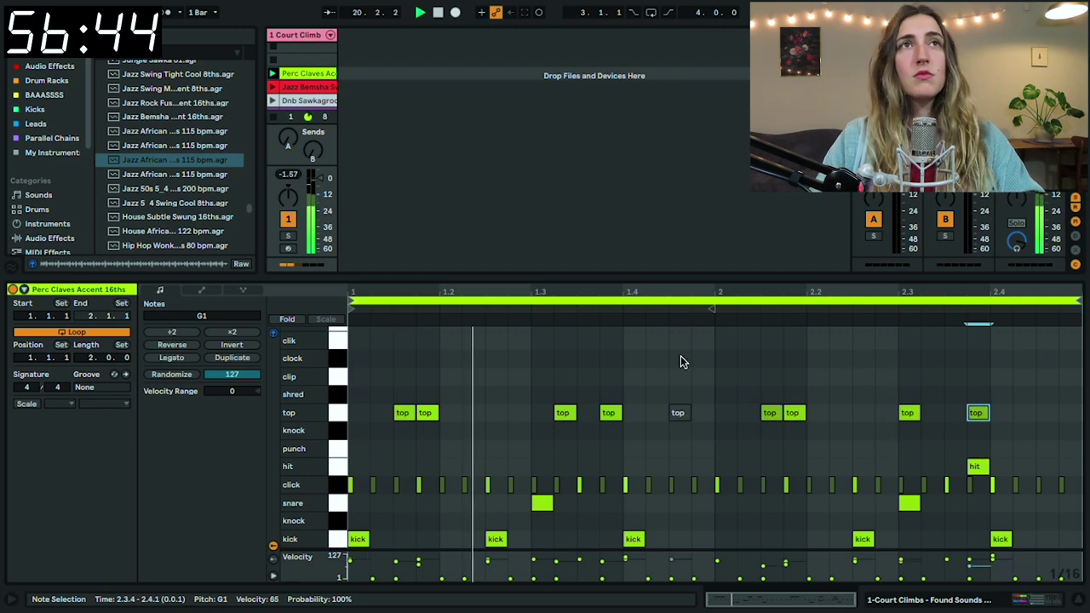
# Rename the Perc Claves clip as 1 and play the Jazz Bemsha clip with its notes open
pyautogui.moveTo(397, 279); pyautogui.dragTo(406, 304)
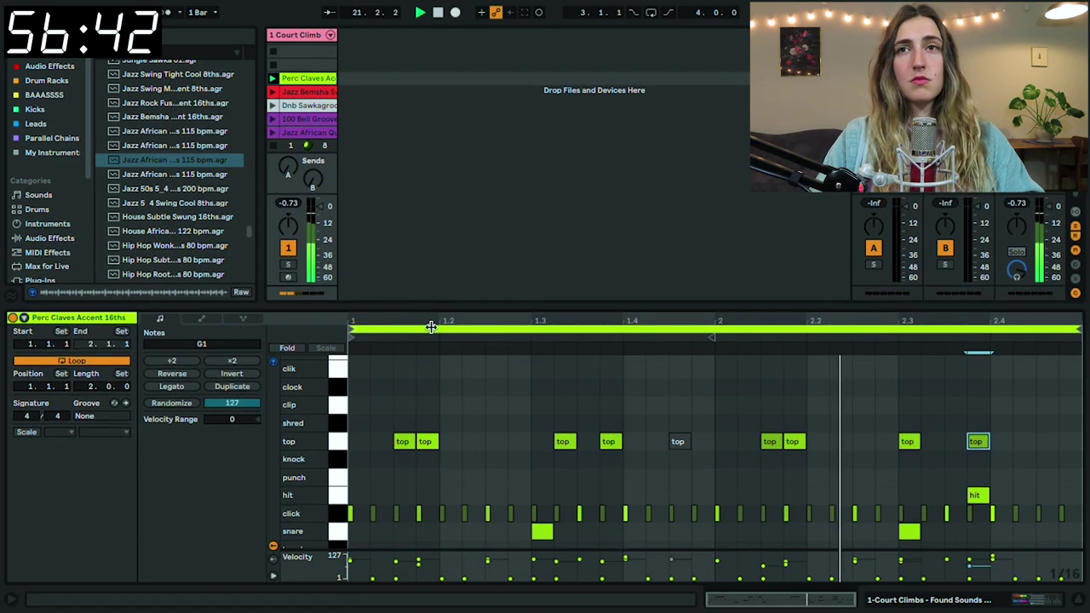
pyautogui.scroll(-2, 428, 398)
pyautogui.click(294, 78)
pyautogui.click(273, 92)
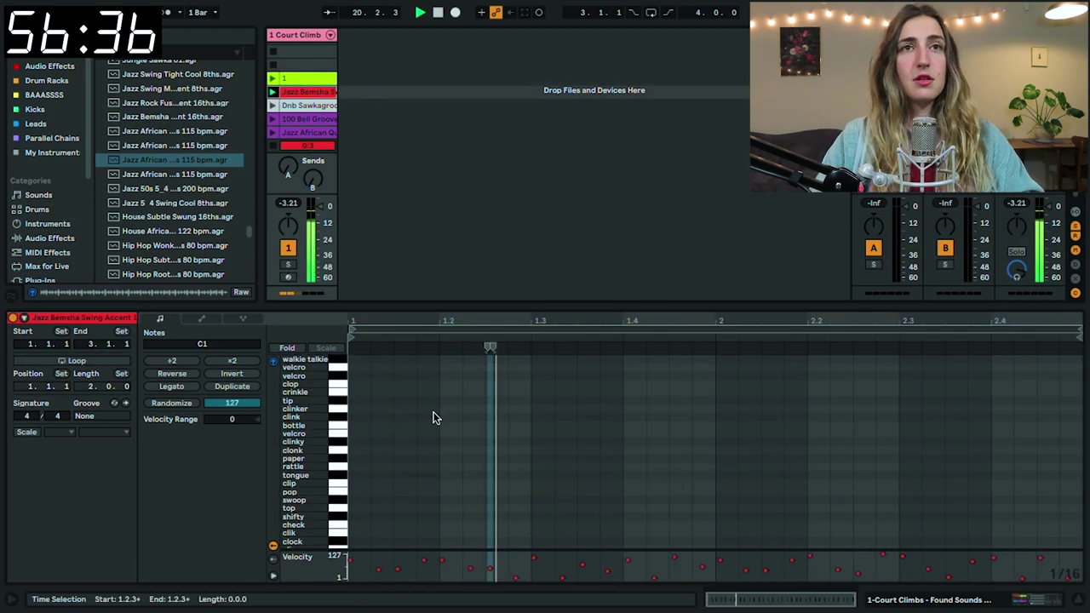
pyautogui.scroll(-5, 430, 425)
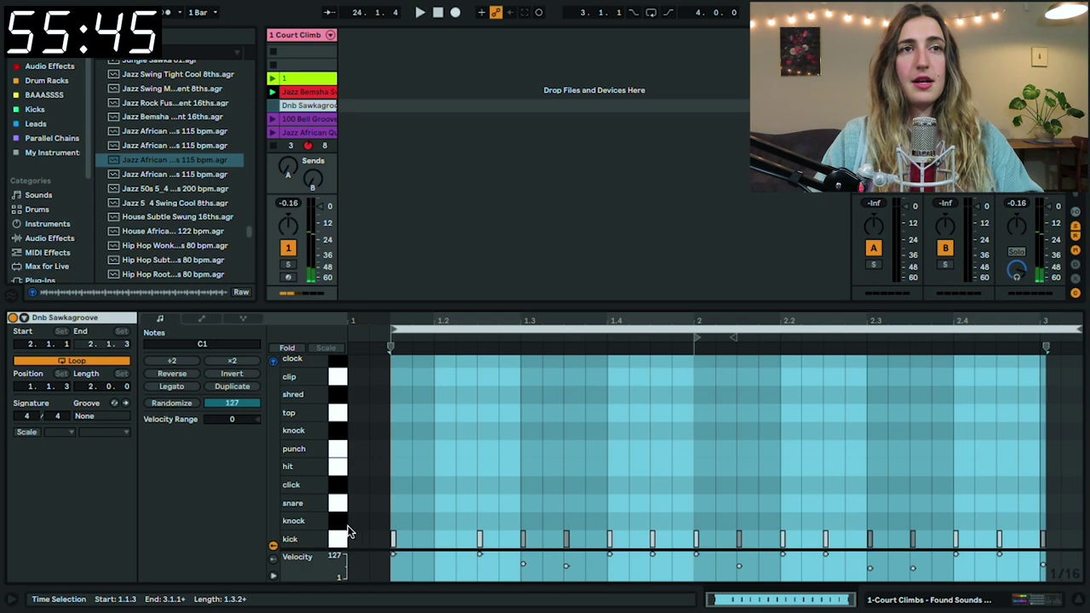
# Move all Dnb Sawkagroove kick notes up to the click row and extend the clip's loop back to 1.1.1
pyautogui.click(348, 525)
pyautogui.press('Up')
pyautogui.press('Up')
pyautogui.press('Up')
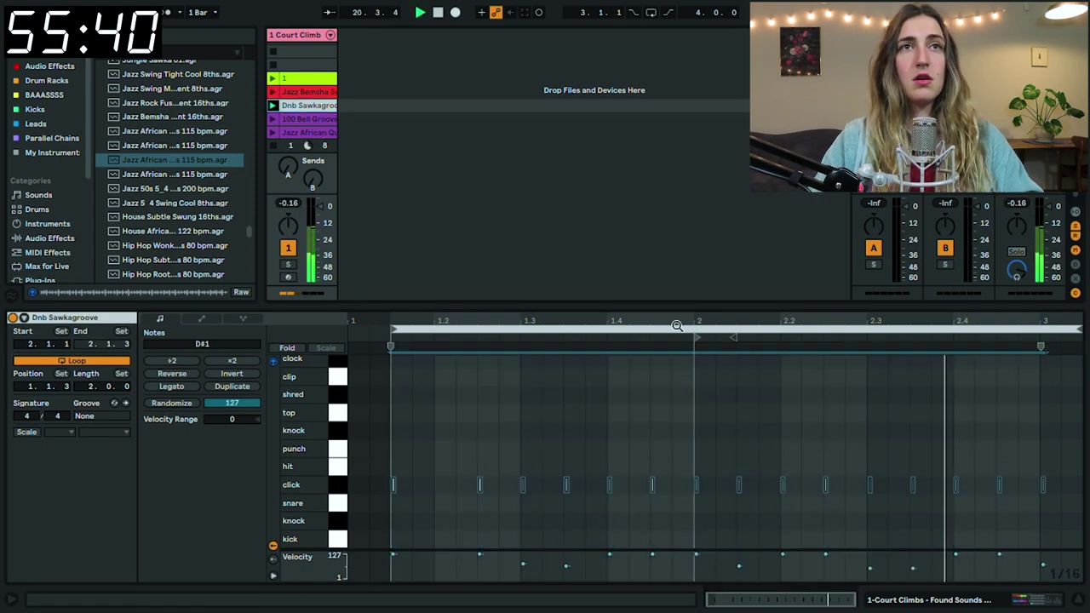
pyautogui.moveTo(393, 329); pyautogui.dragTo(349, 329)
# Add kicks at 1.1.1, 1.1.4 and 1.3.1 and a snare at 1.2.1 to the Dnb Sawkagroove clip
pyautogui.doubleClick(358, 539)
pyautogui.doubleClick(531, 503)
pyautogui.doubleClick(423, 539)
pyautogui.doubleClick(445, 539)
pyautogui.moveTo(531, 503); pyautogui.dragTo(423, 503)
pyautogui.doubleClick(467, 539)
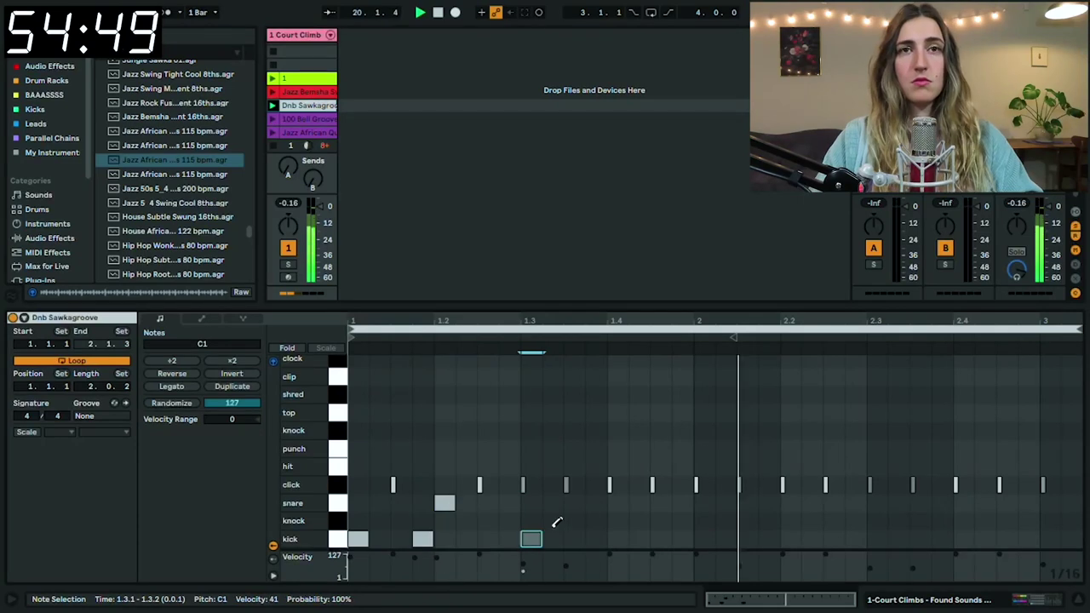
# Duplicate the kick and snare pattern into bar 2, replacing the copied kick at 2.1.4 with the snare from 2.2
pyautogui.hotkey('ctrl', 'd')
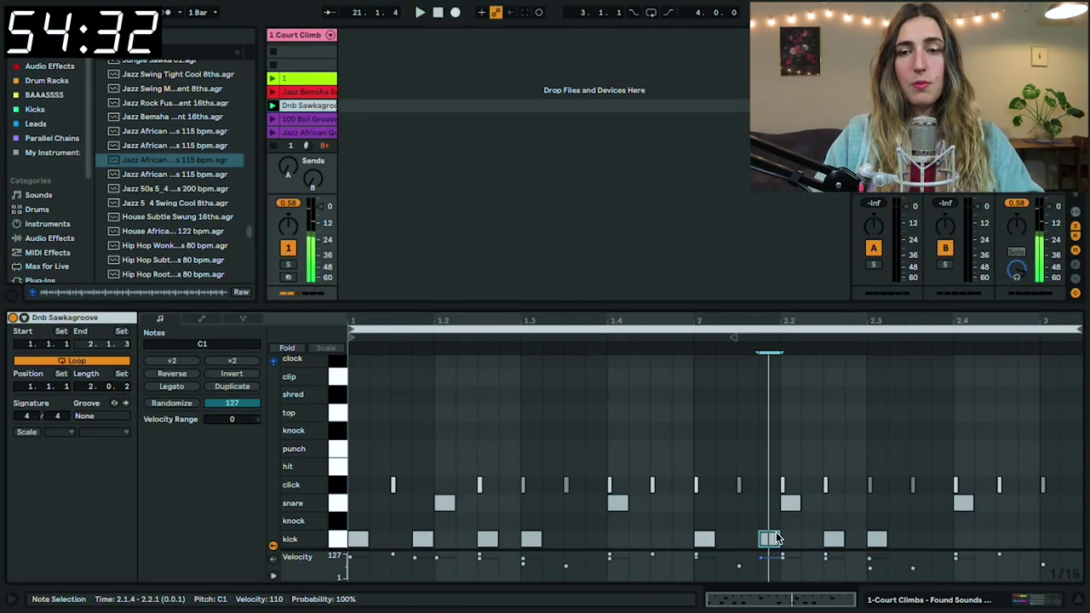
pyautogui.press('Delete')
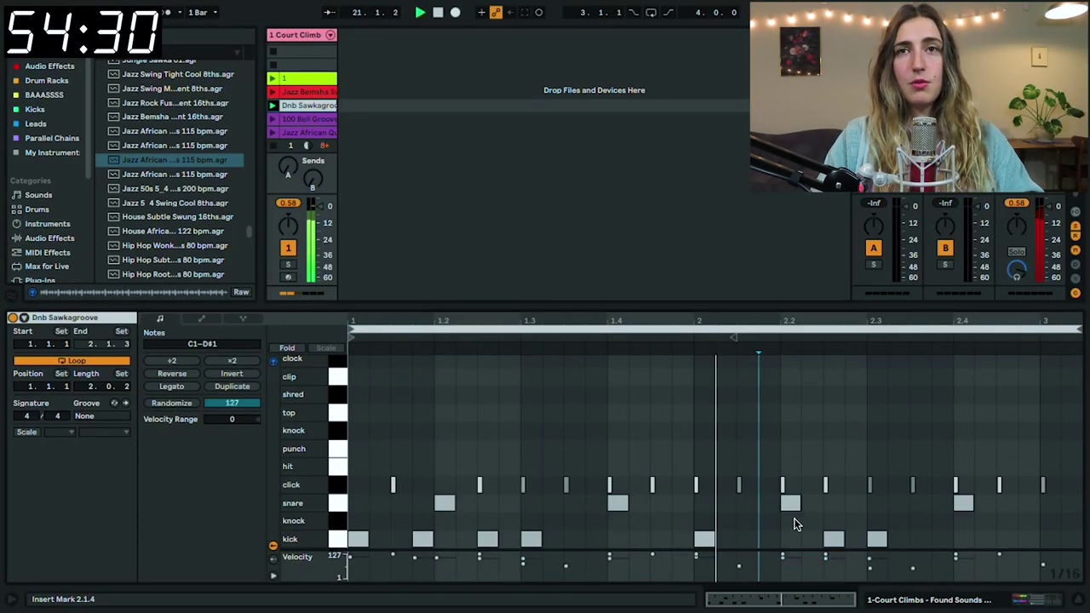
pyautogui.doubleClick(747, 505)
pyautogui.press('space')
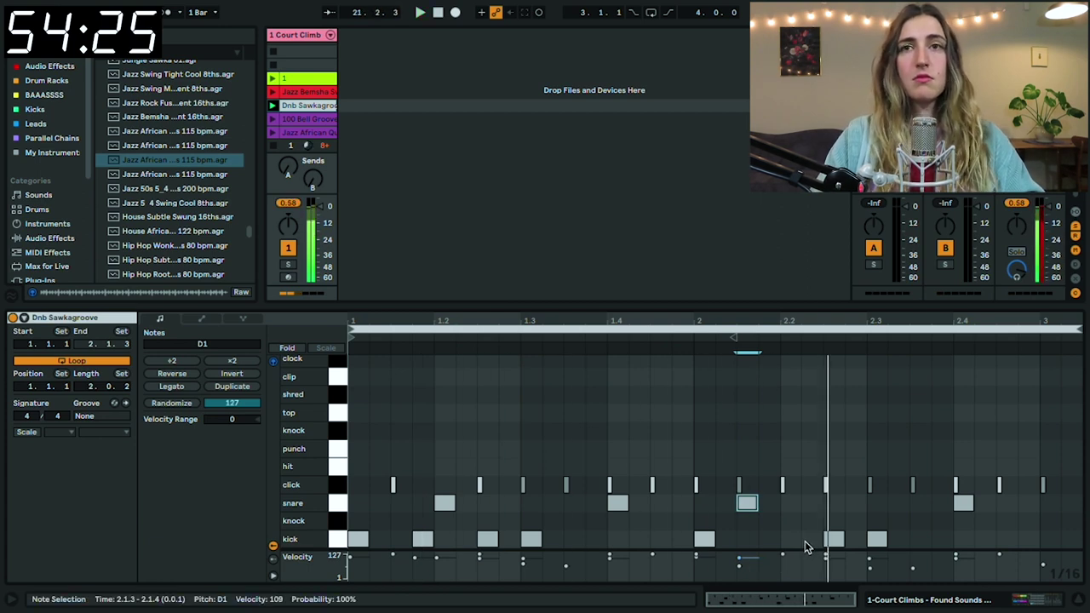
pyautogui.moveTo(747, 503); pyautogui.dragTo(769, 506)
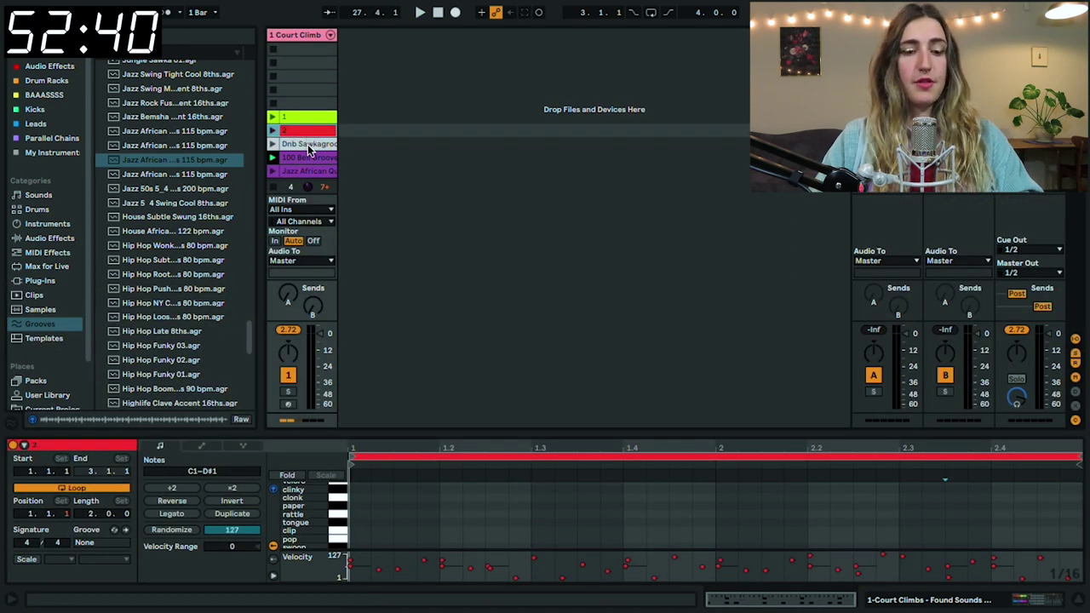
# Rename the Dnb Sawkagroove clip as 3 and open the 100 Bell Groove clip
pyautogui.click(309, 146)
pyautogui.click(306, 158)
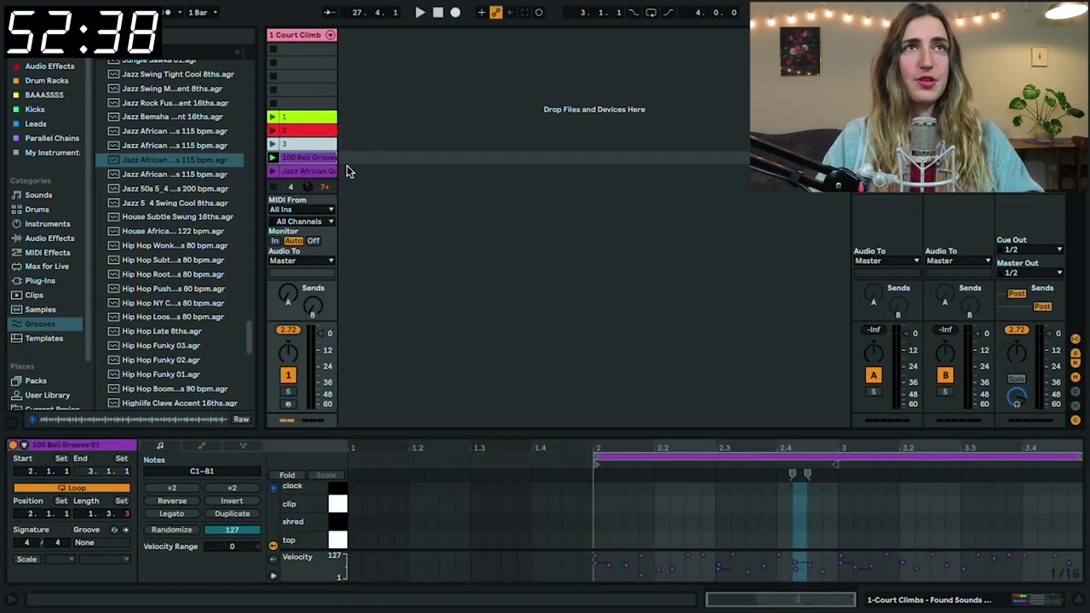
# Show the Court Climbs track's devices, audition the upper Drum Rack pads and select the bottle pad
pyautogui.click(287, 65)
pyautogui.click(303, 41)
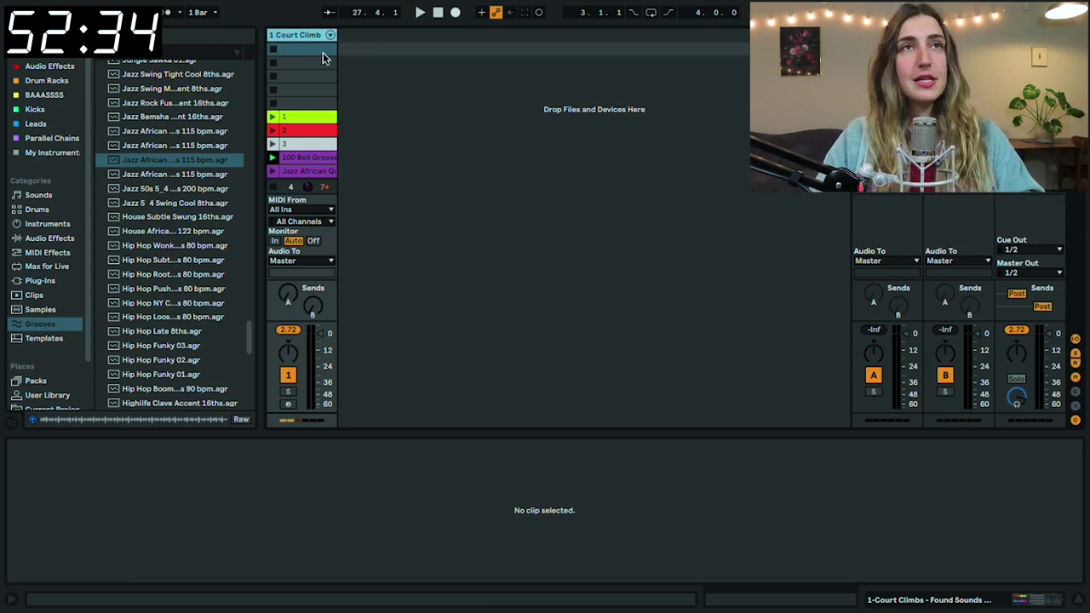
pyautogui.click(314, 34)
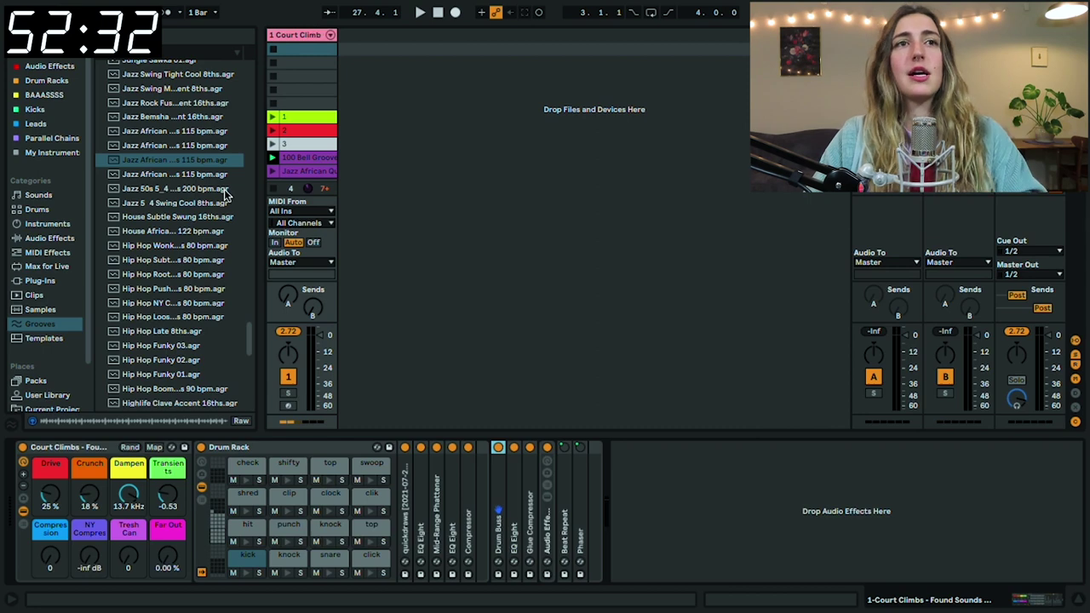
pyautogui.click(218, 513)
pyautogui.click(250, 577)
pyautogui.scroll(-3, 288, 542)
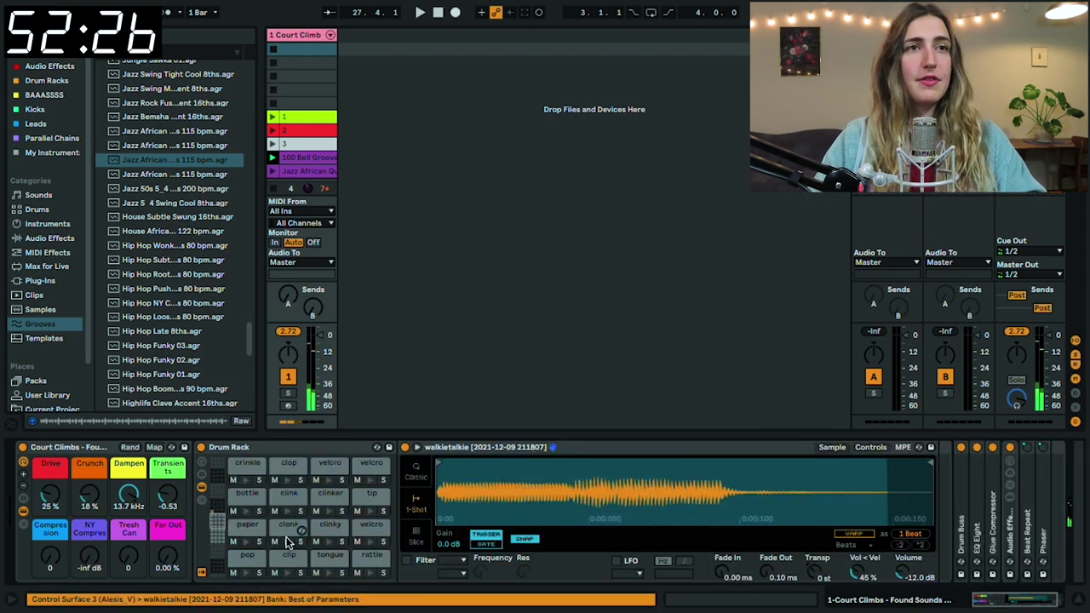
pyautogui.click(244, 511)
pyautogui.click(242, 512)
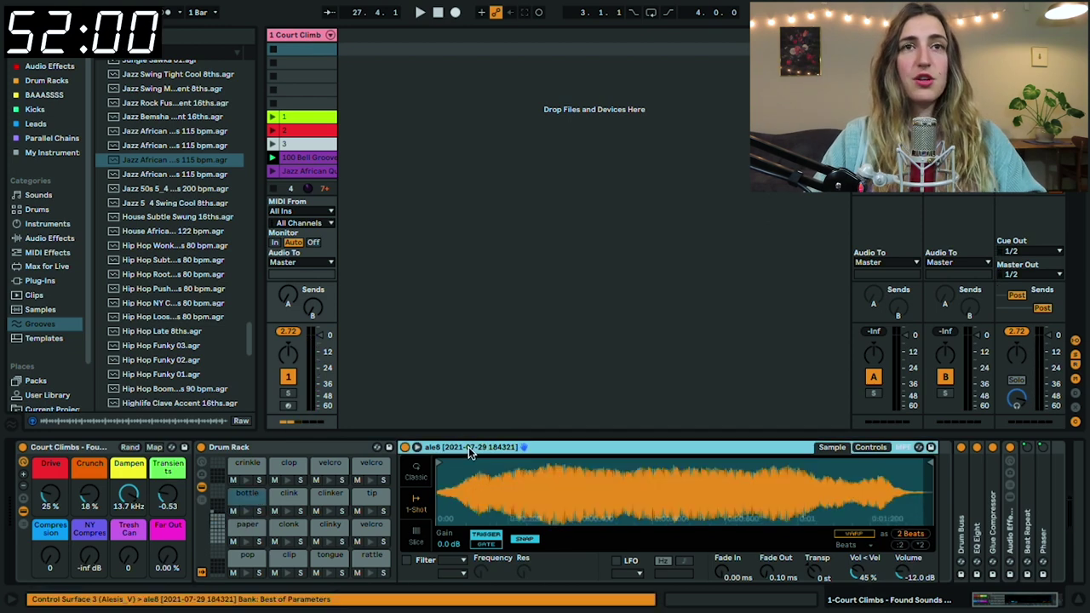
# Put the bottle pad's ale8 sampler on a new MIDI track and add the Tuner device after it
pyautogui.moveTo(453, 294); pyautogui.dragTo(436, 156)
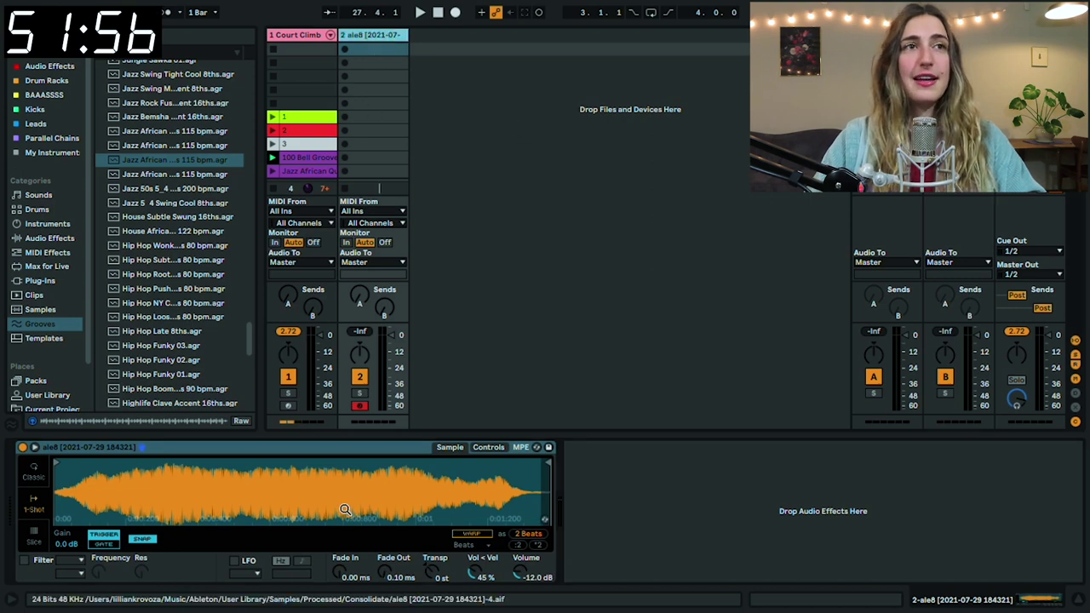
pyautogui.click(299, 515)
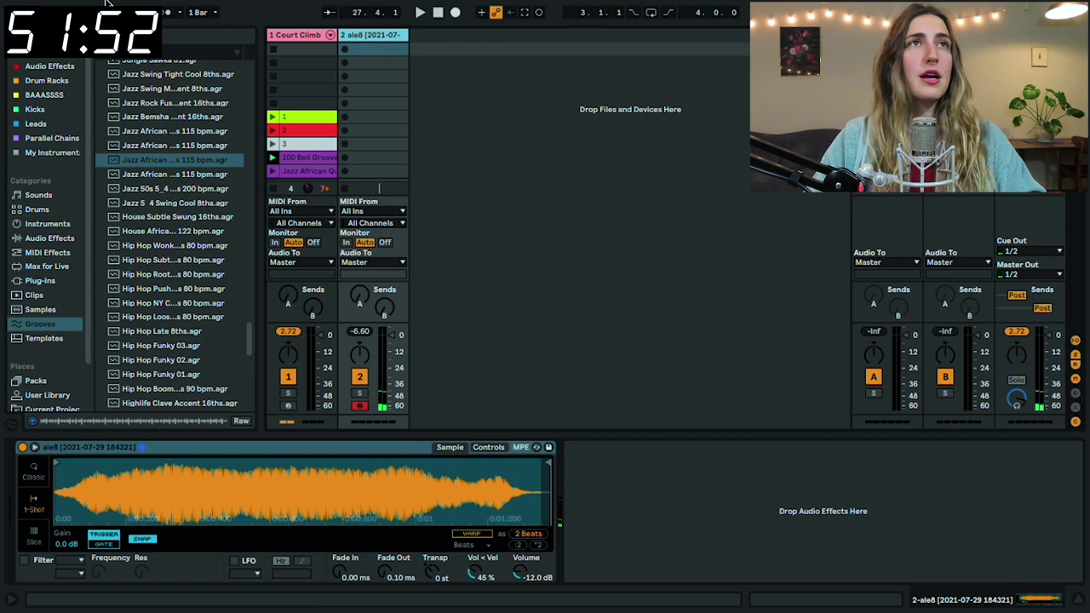
pyautogui.click(119, 36)
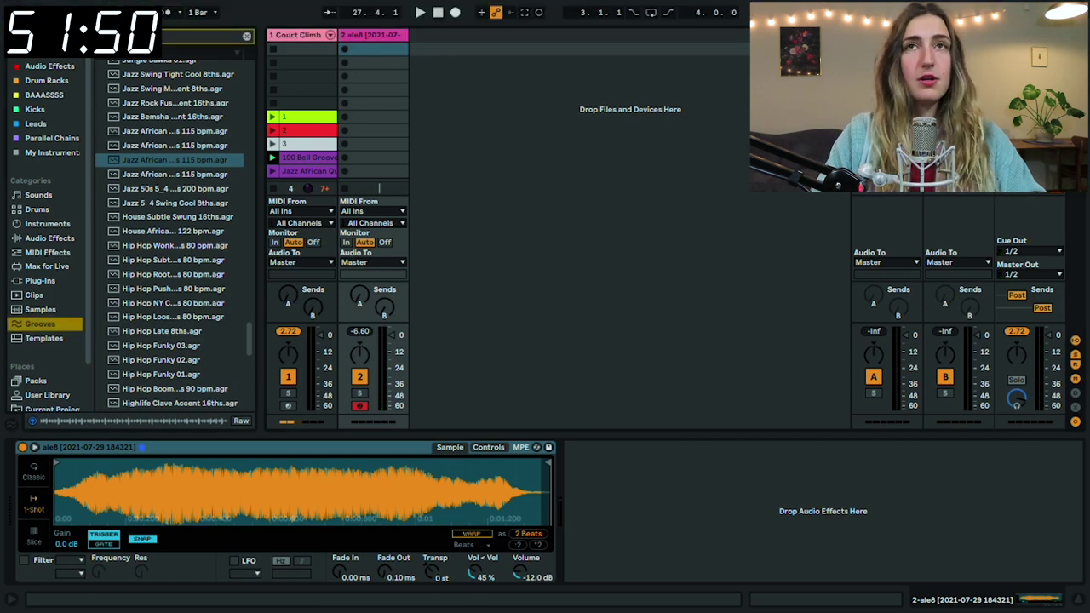
pyautogui.write('tuner')
pyautogui.moveTo(136, 66); pyautogui.dragTo(571, 426)
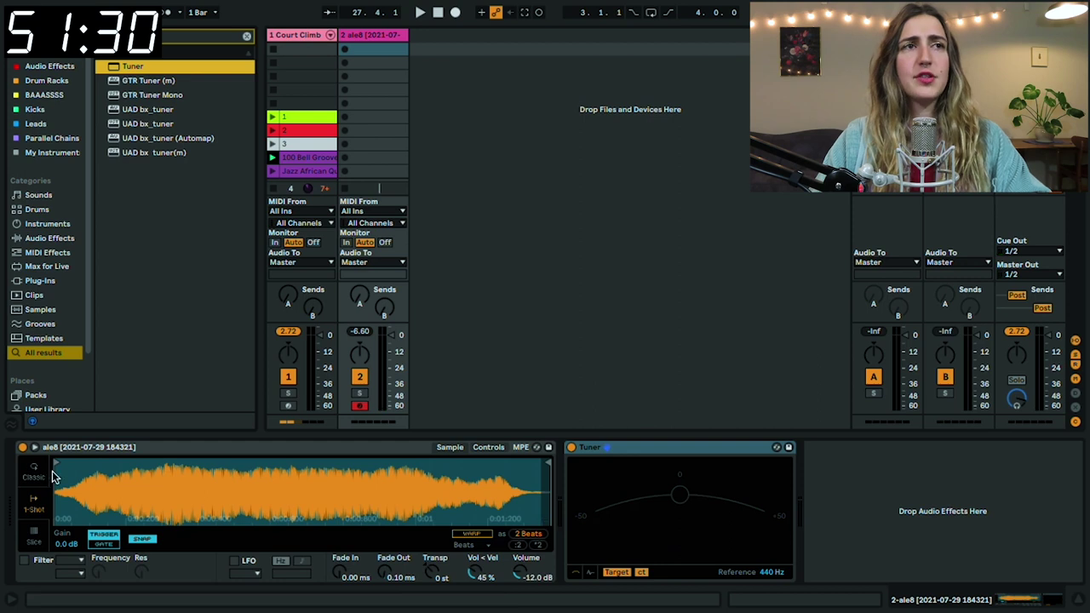
# Trim the ale8 sample's start and end so only its steady middle section plays
pyautogui.click(58, 464)
pyautogui.moveTo(58, 464); pyautogui.dragTo(207, 467)
pyautogui.moveTo(541, 468); pyautogui.dragTo(358, 470)
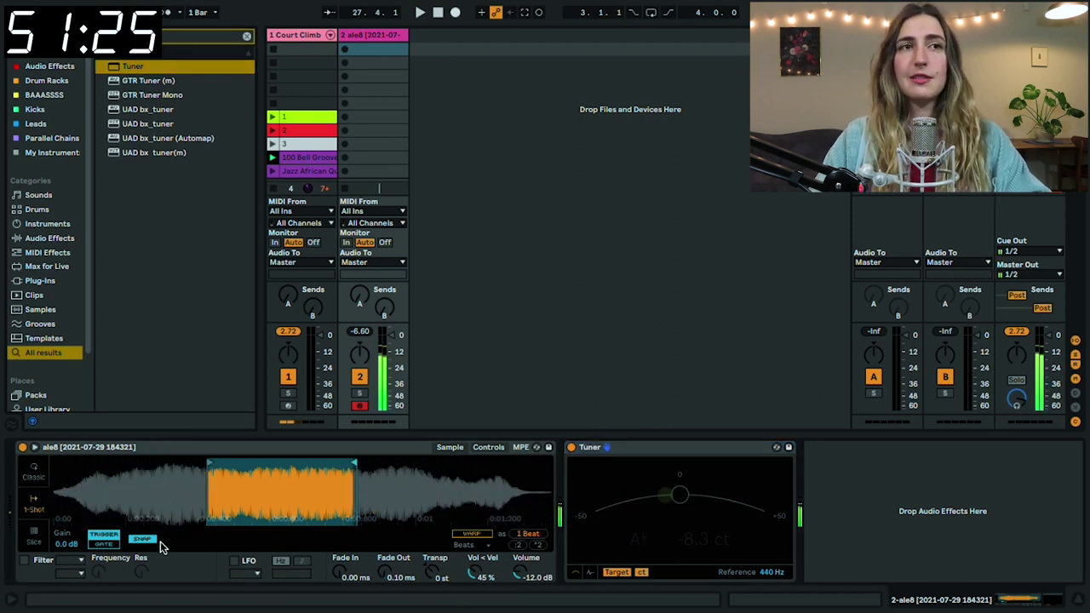
# Switch the ale8 sampler to Classic mode and turn on looping with a 56.2 % loop and 100 % fade
pyautogui.click(37, 475)
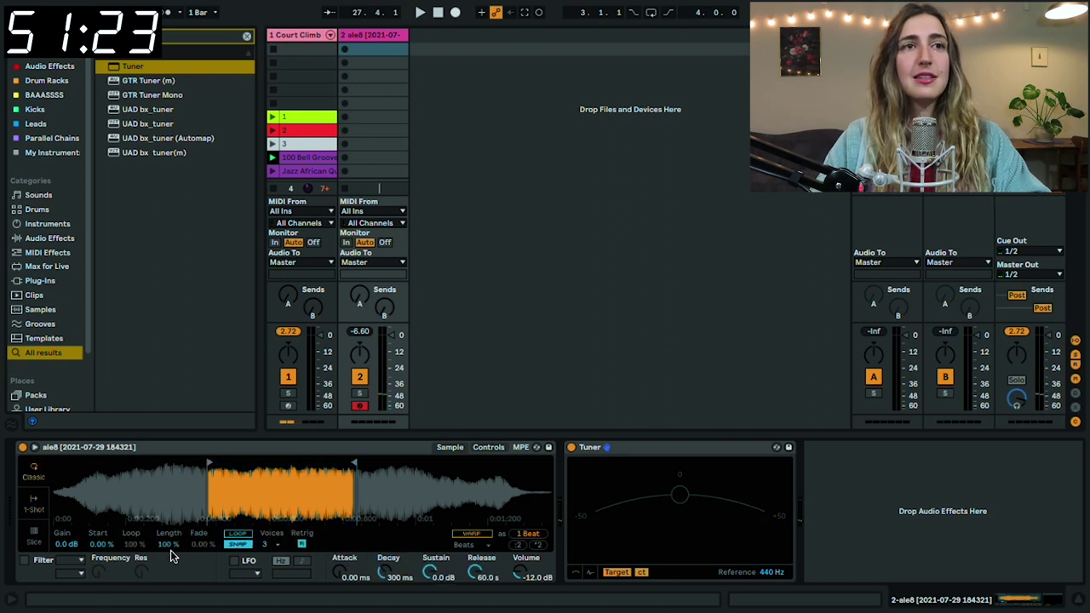
pyautogui.click(235, 534)
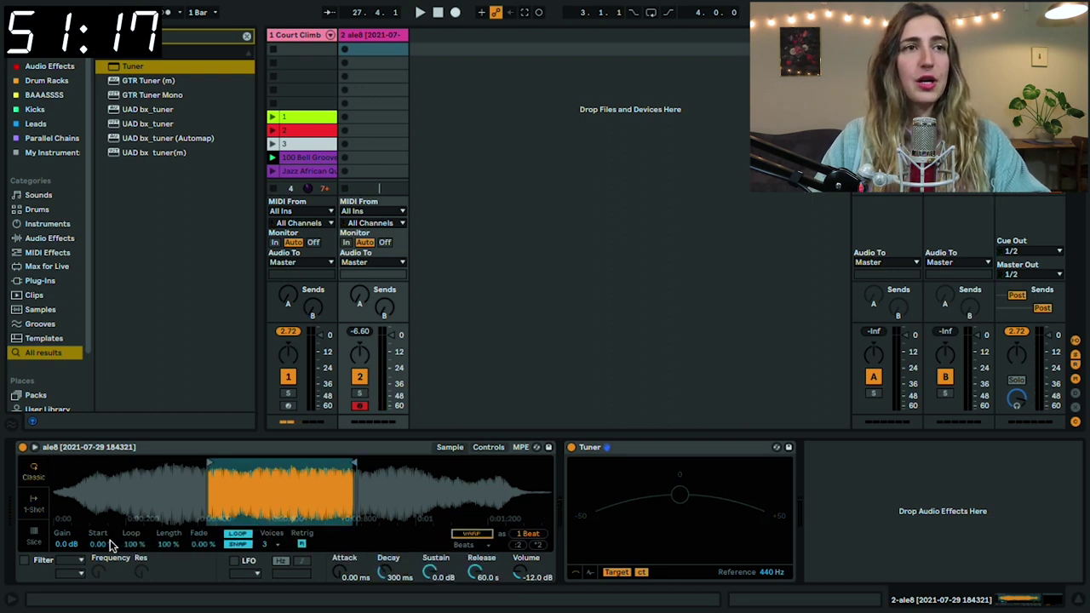
pyautogui.moveTo(129, 547); pyautogui.dragTo(130, 562)
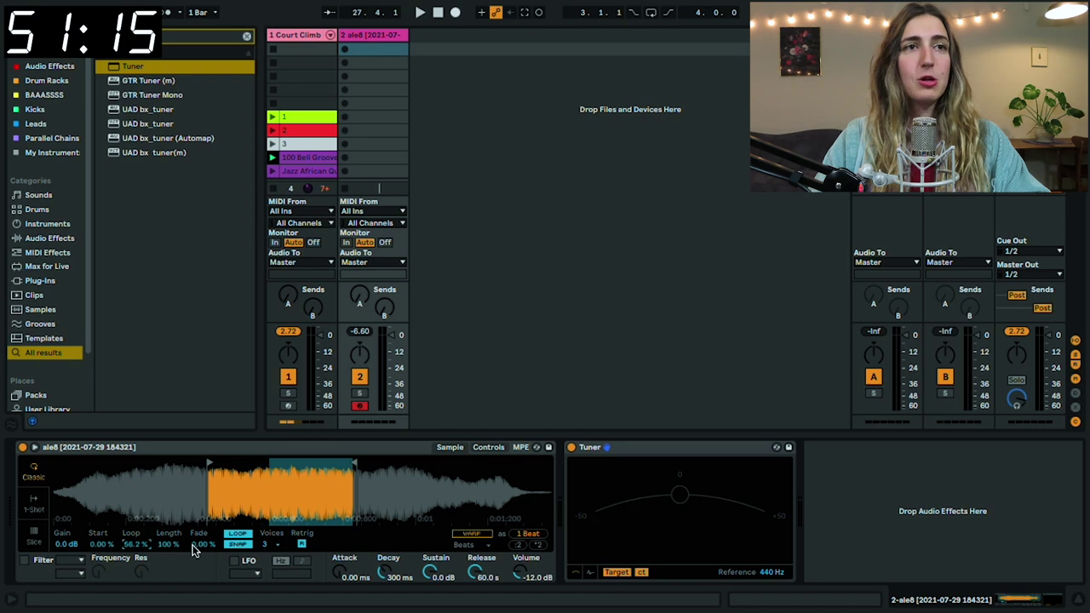
pyautogui.moveTo(200, 545); pyautogui.dragTo(200, 464)
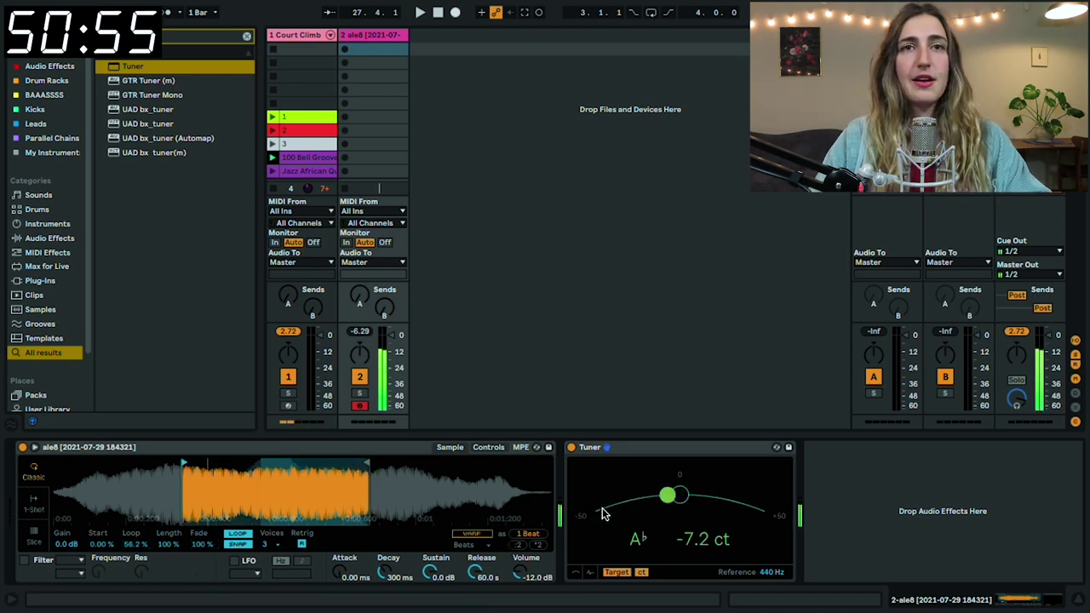
# Set the ale8 sampler's release to 1.40 s, attack to 40.6 ms and transposition to +4 st
pyautogui.moveTo(479, 578); pyautogui.dragTo(479, 596)
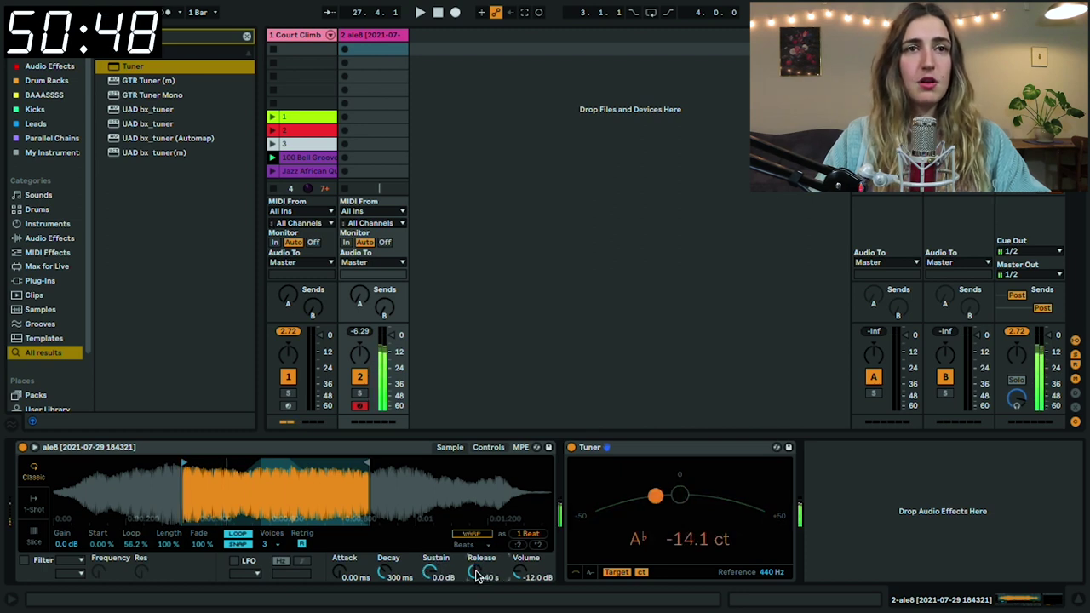
pyautogui.moveTo(339, 573)
pyautogui.mouseDown()
pyautogui.moveTo(339, 545)
pyautogui.moveTo(339, 588)
pyautogui.mouseUp()
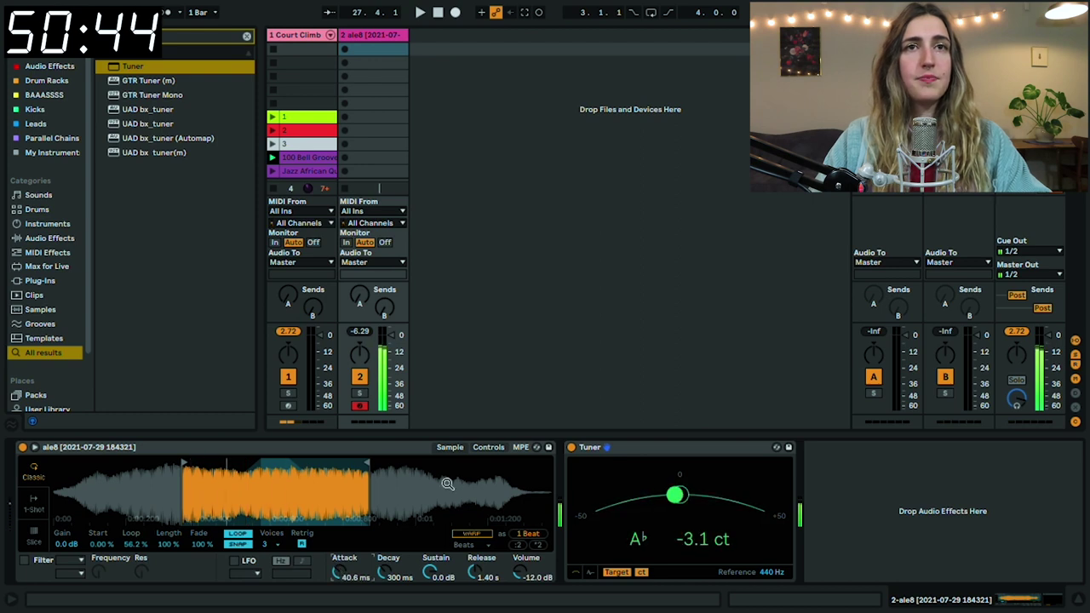
pyautogui.click(489, 448)
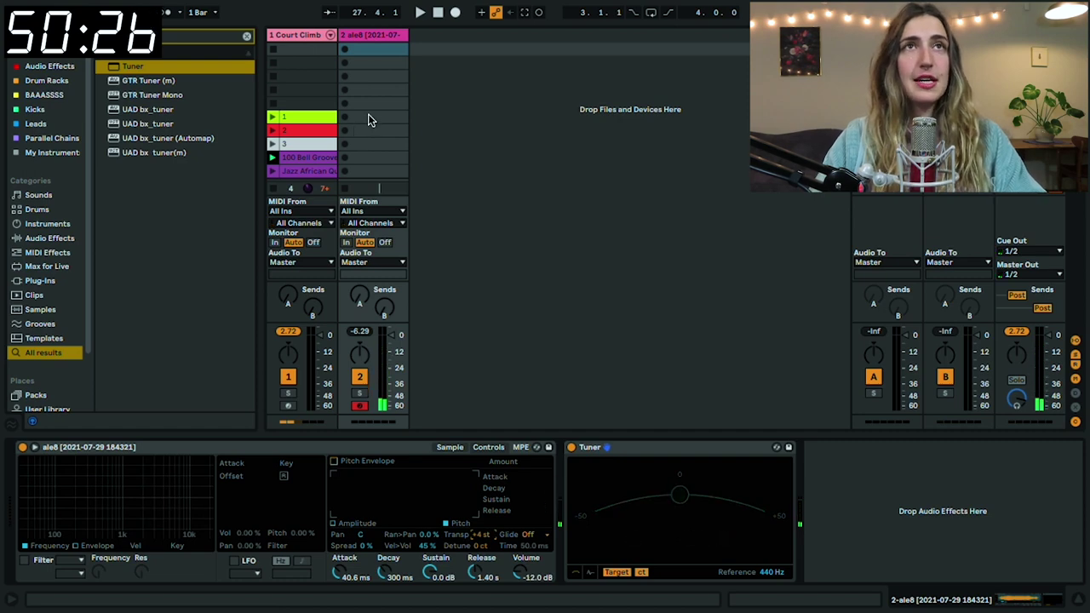
# Rename the ale8 track as flute
pyautogui.hotkey('ctrl', 'r')
pyautogui.write('fl')
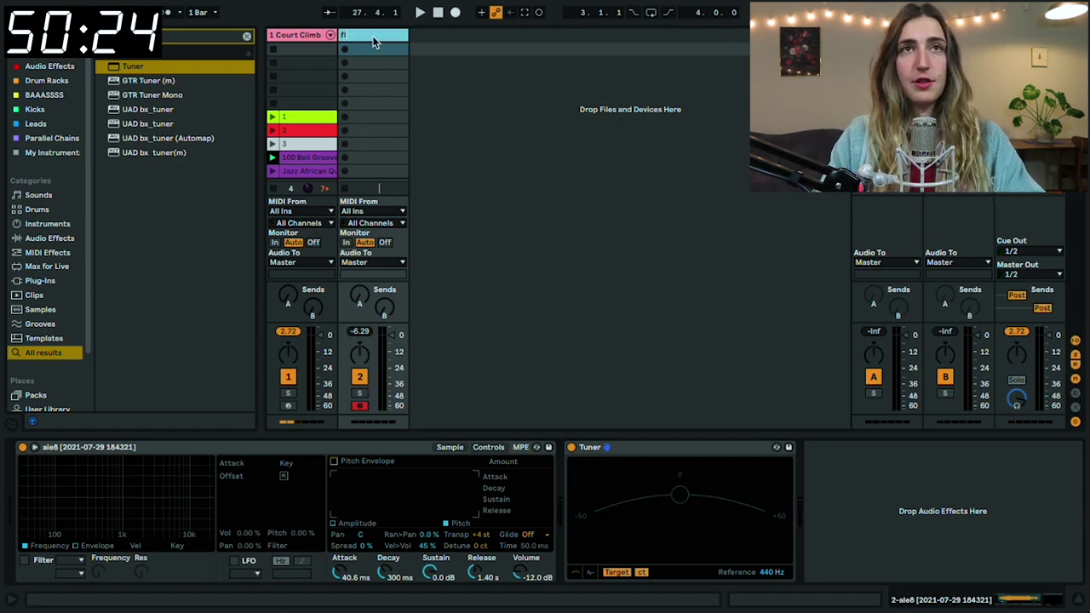
pyautogui.write('ute')
pyautogui.press('Return')
# Put the Drum Rack's walkie talkie sampler on a new MIDI track and move its sample start to where the louder section begins
pyautogui.click(305, 35)
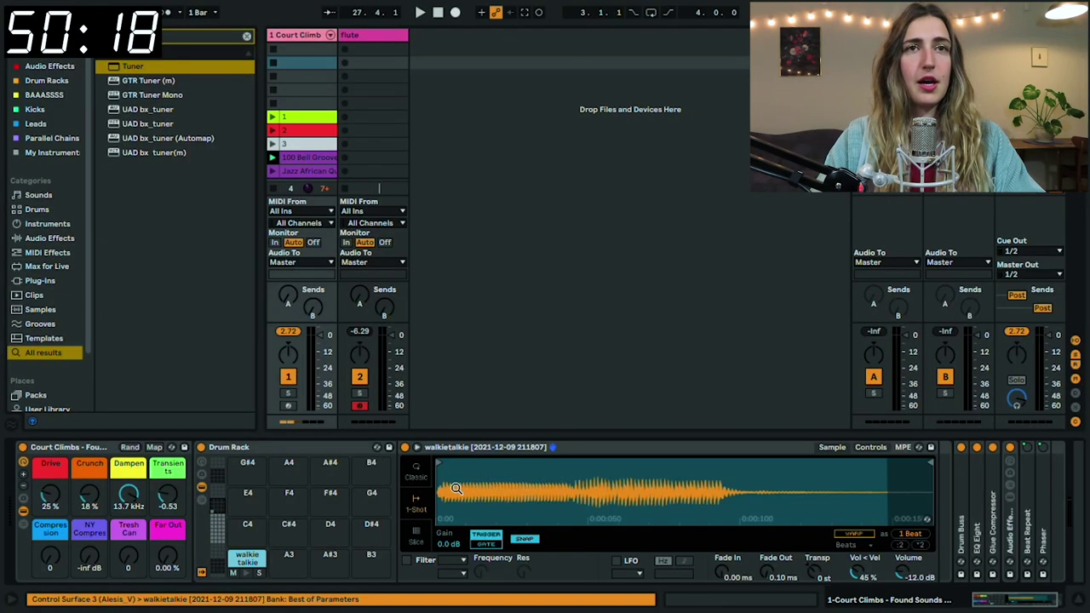
pyautogui.moveTo(506, 447); pyautogui.dragTo(490, 296)
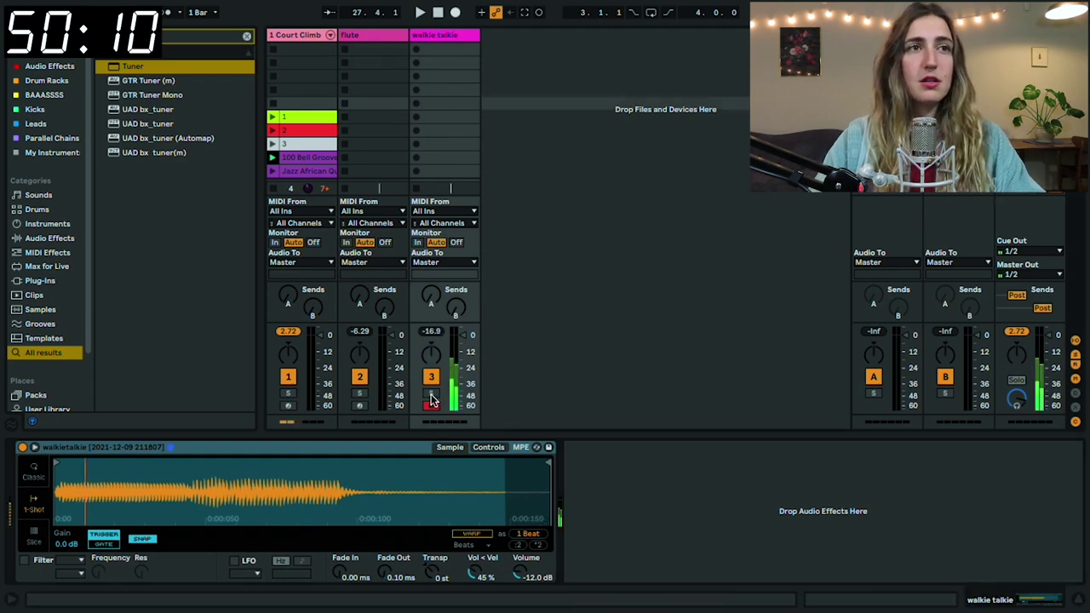
pyautogui.moveTo(56, 492); pyautogui.dragTo(195, 492)
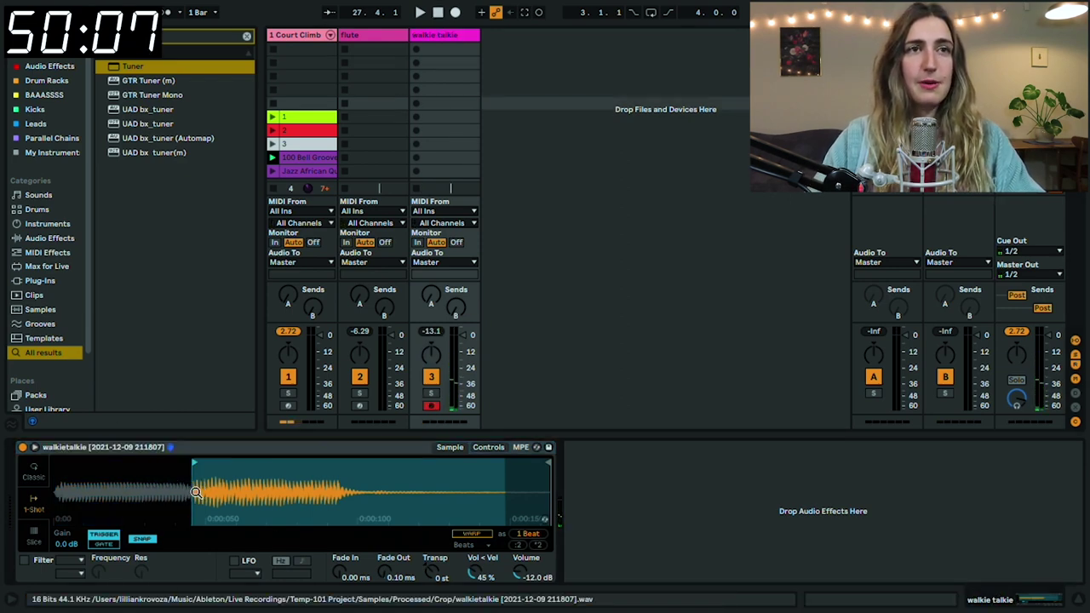
# Add the Tuner after the walkie talkie sampler and tune the sampler with +19 ct detune and -8 st transposition
pyautogui.moveTo(181, 69); pyautogui.dragTo(685, 464)
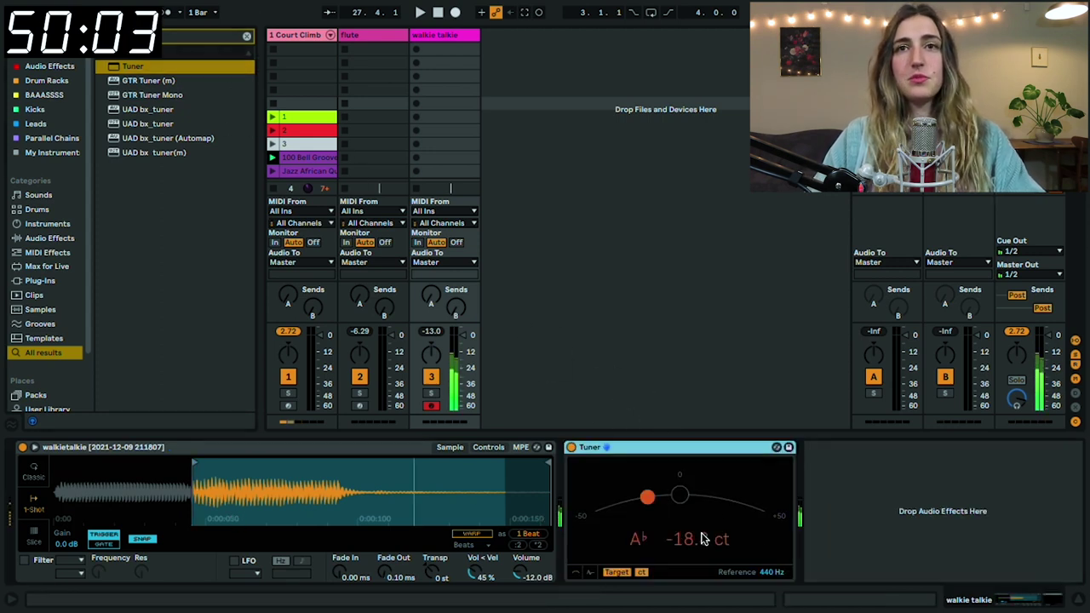
pyautogui.click(487, 448)
pyautogui.moveTo(482, 546); pyautogui.dragTo(483, 533)
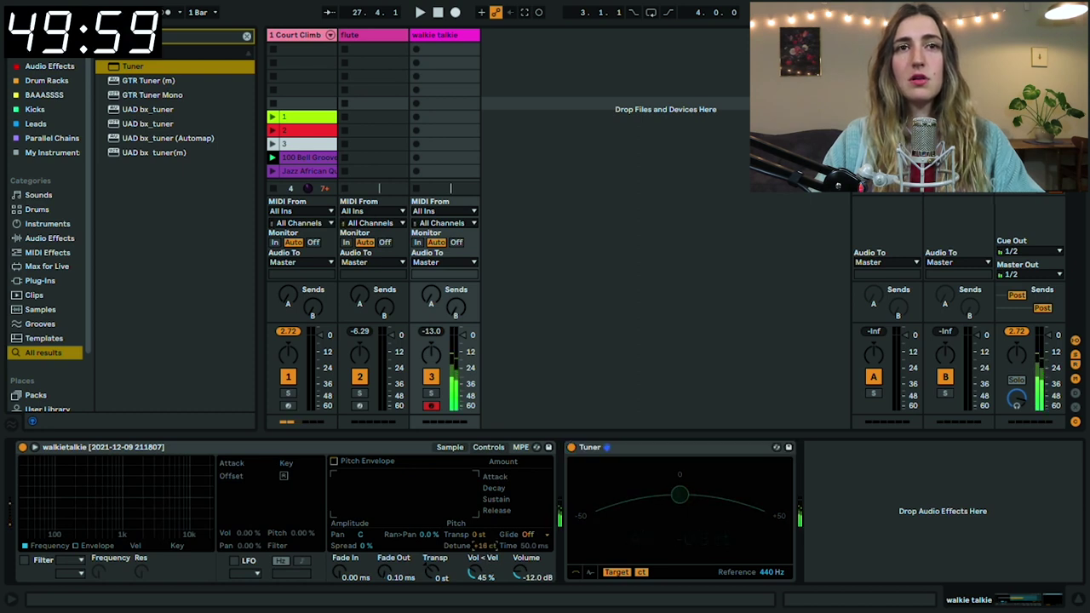
pyautogui.moveTo(478, 533); pyautogui.dragTo(481, 537)
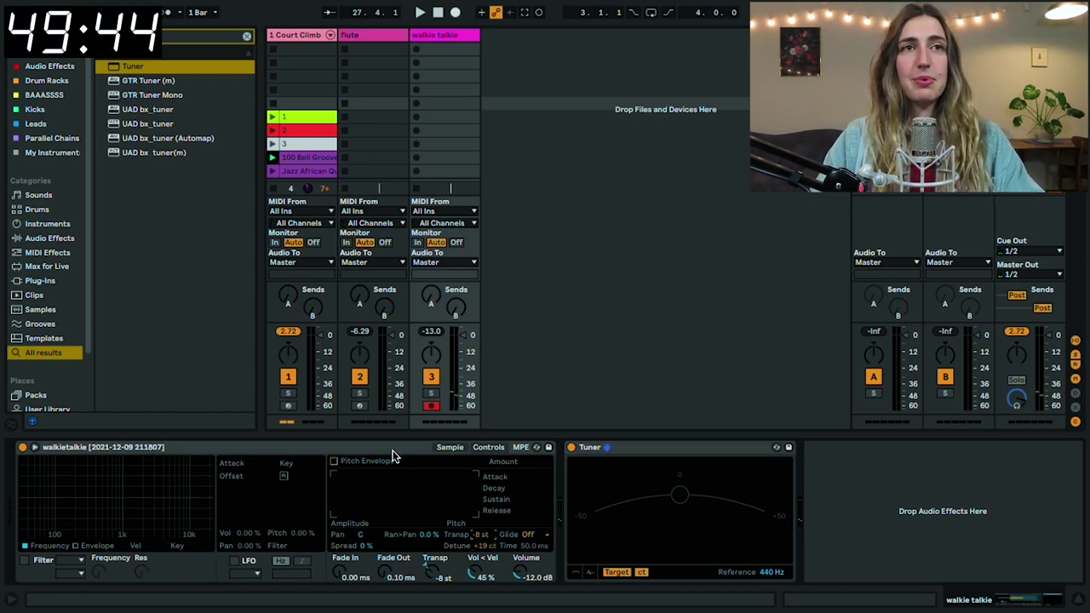
# Return to the walkie talkie sampler's sample display and duplicate the track
pyautogui.click(423, 461)
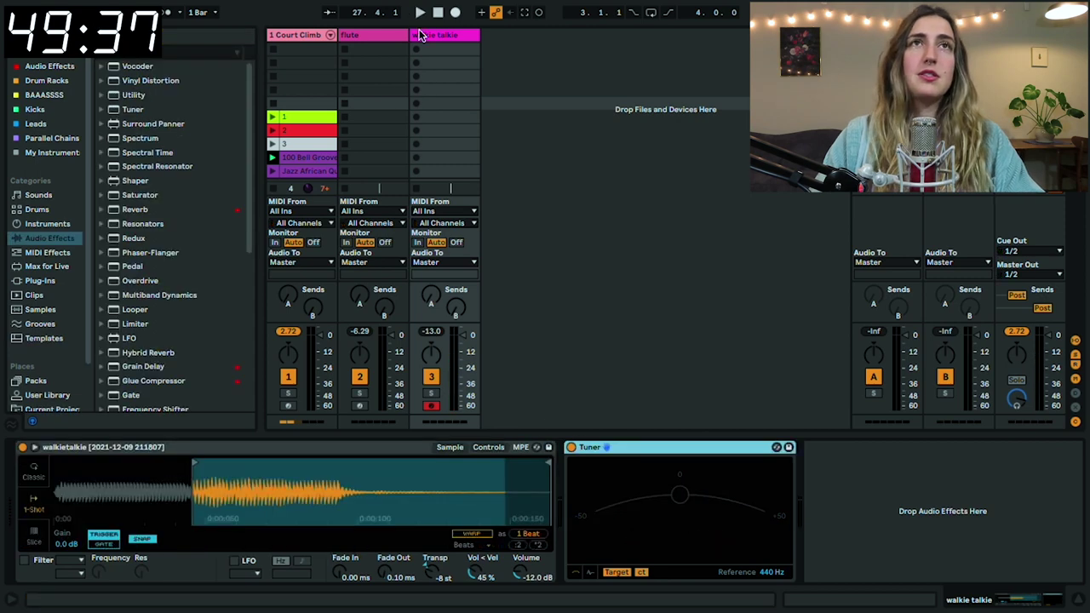
pyautogui.click(440, 35)
pyautogui.hotkey('ctrl', 'd')
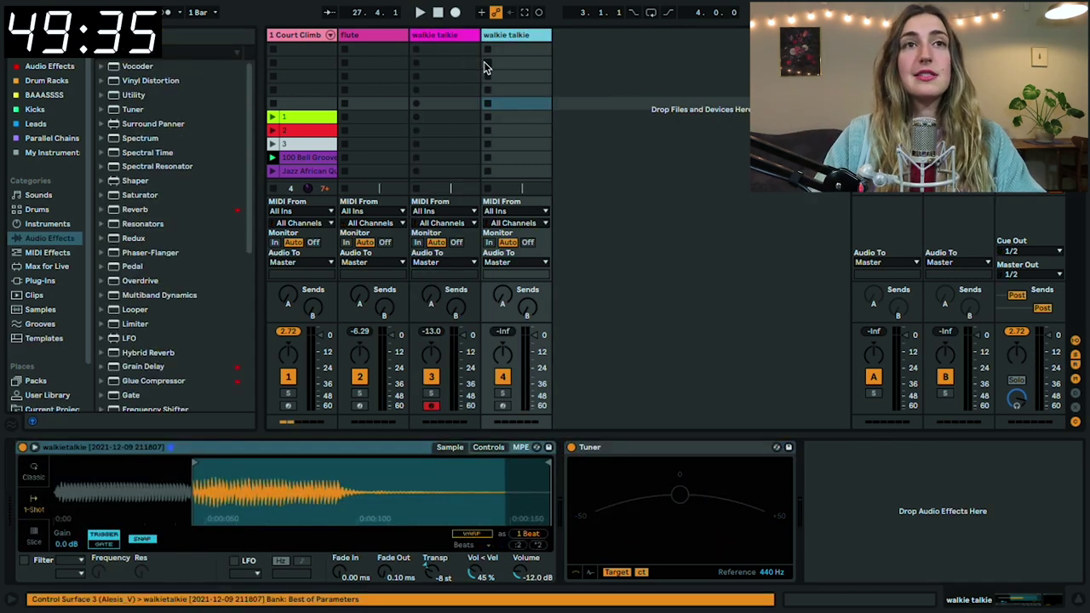
# Switch the original walkie talkie track's sampler to Classic mode and shape a plucked envelope with -inf dB sustain and a short decay
pyautogui.click(435, 36)
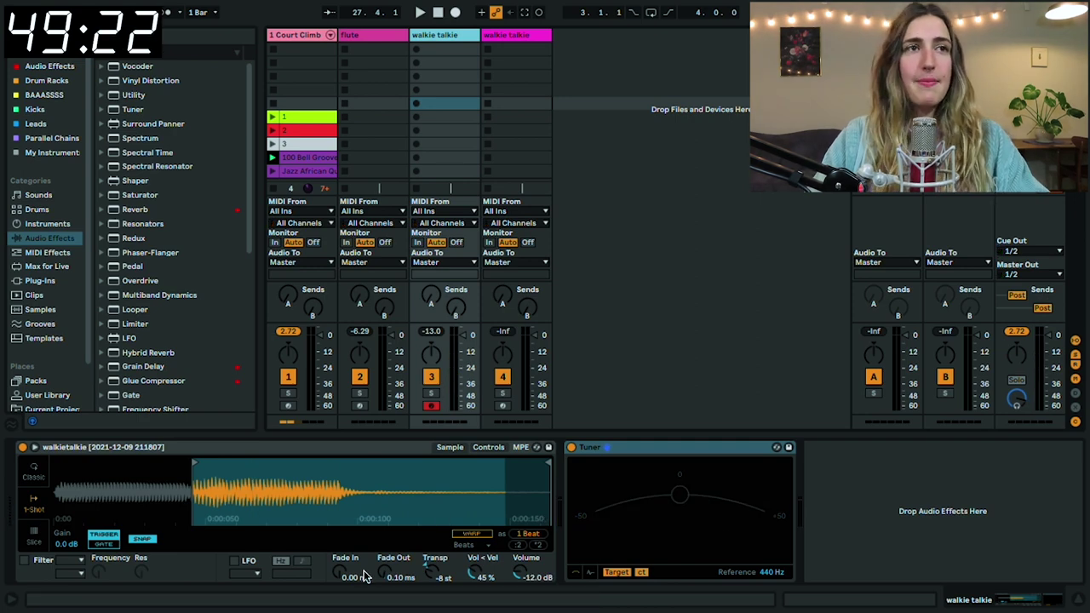
pyautogui.click(36, 471)
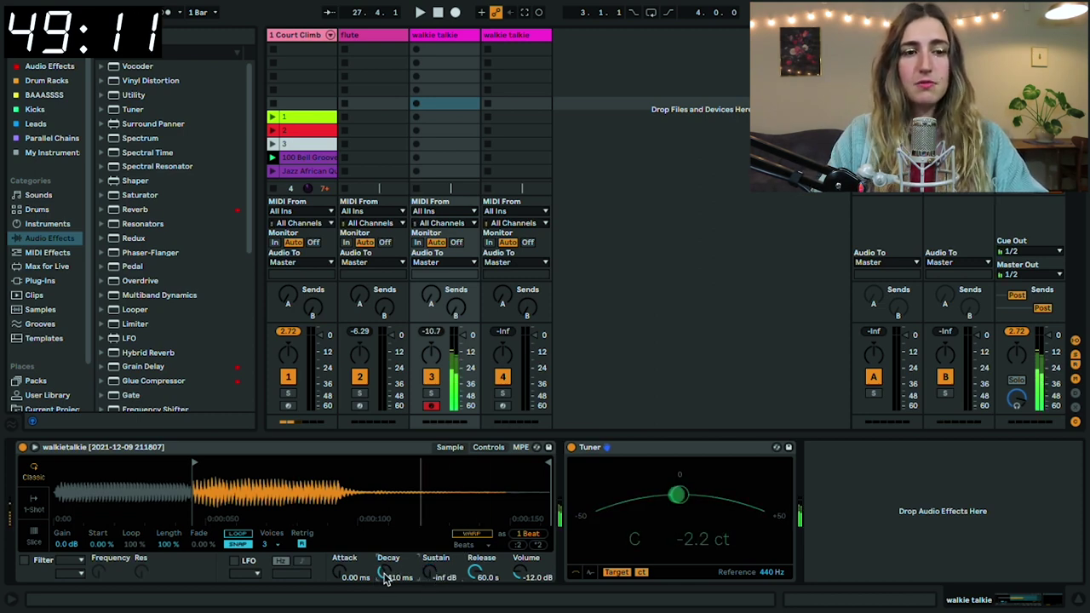
pyautogui.moveTo(387, 569); pyautogui.dragTo(385, 579)
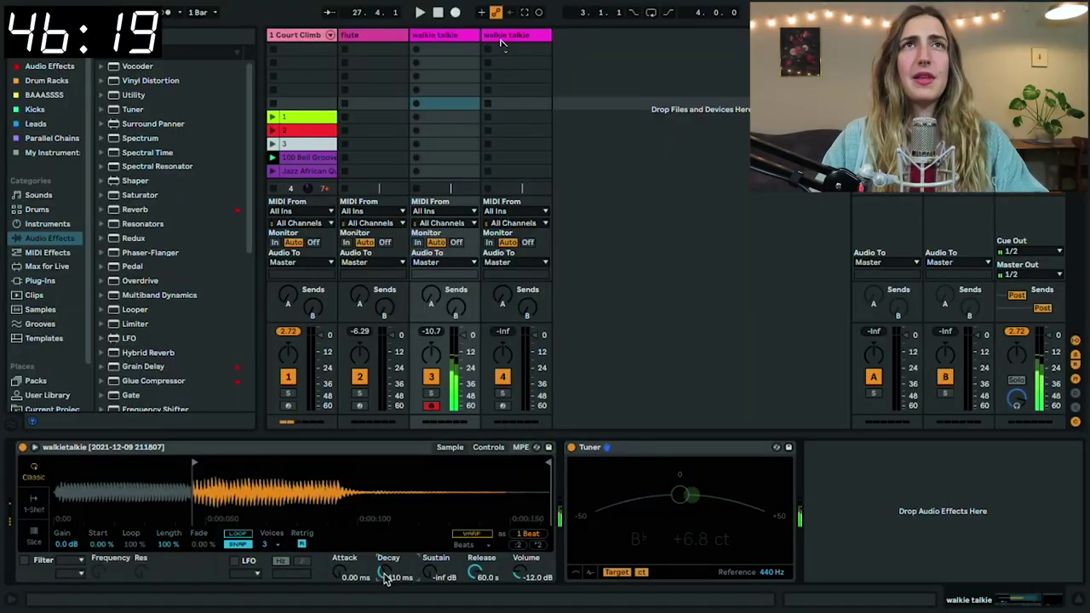
# Find Hybrid Reverb in the browser and add it to the duplicated walkie talkie track
pyautogui.click(502, 38)
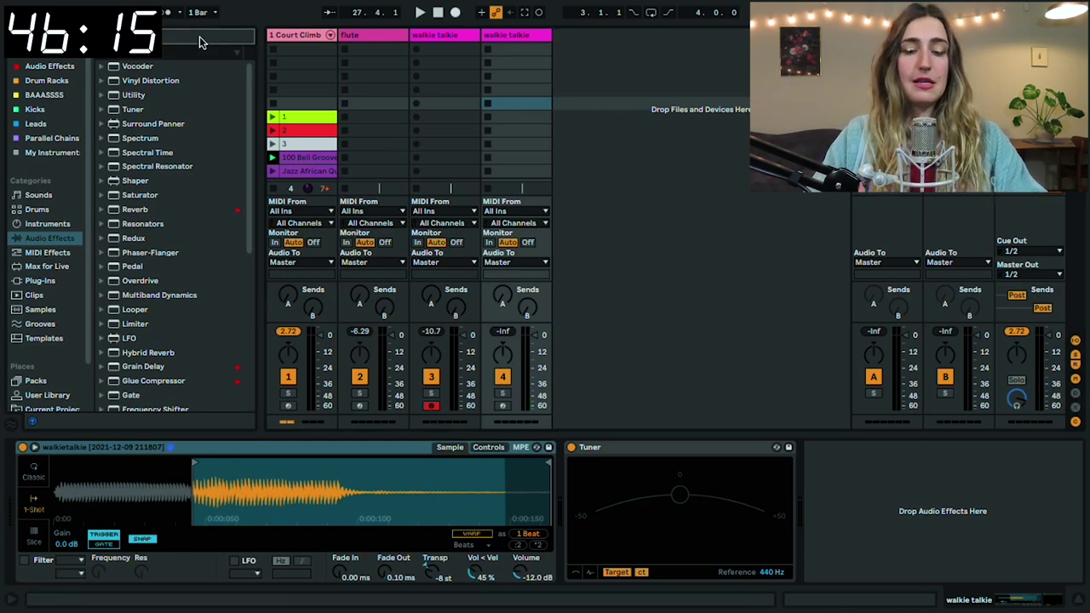
pyautogui.write('hyb')
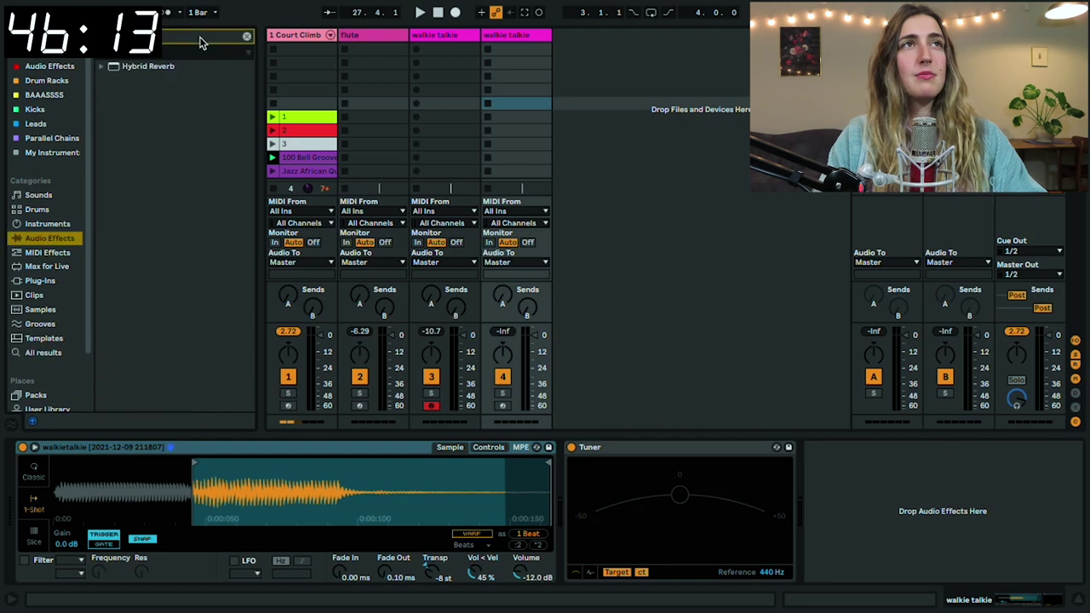
pyautogui.moveTo(148, 60); pyautogui.dragTo(511, 80)
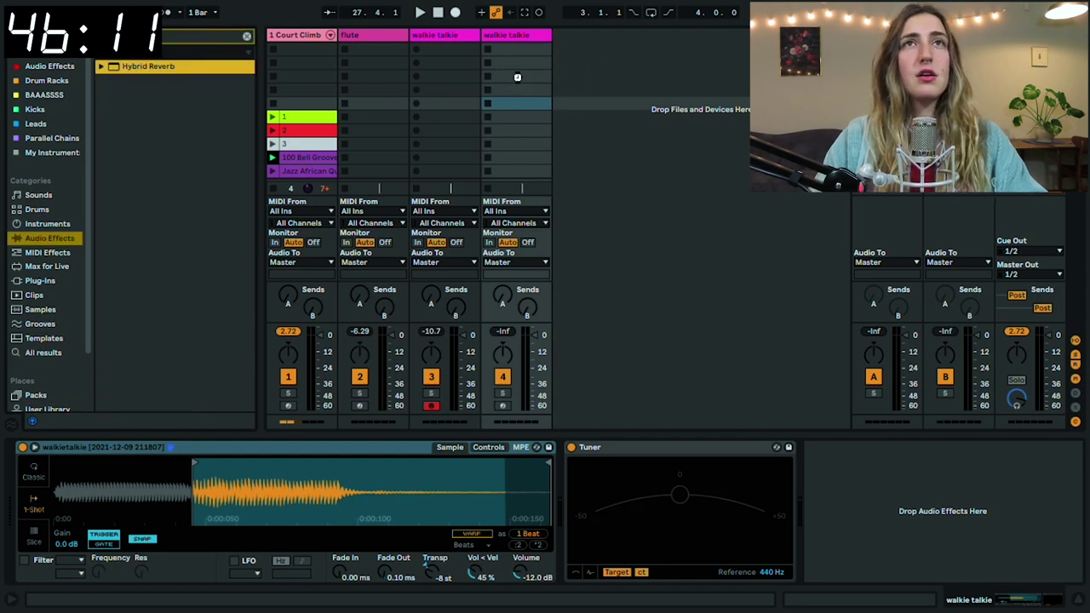
# Set the Hybrid Reverb algorithm to Shimmer, and fold the Hybrid Reverb and Tuner devices
pyautogui.click(843, 529)
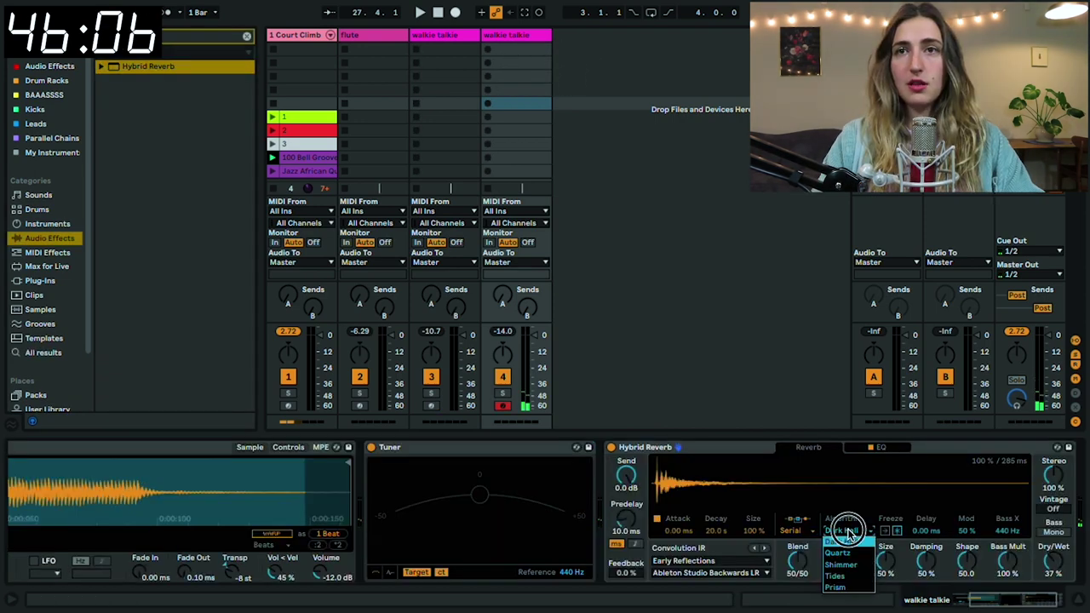
pyautogui.click(841, 564)
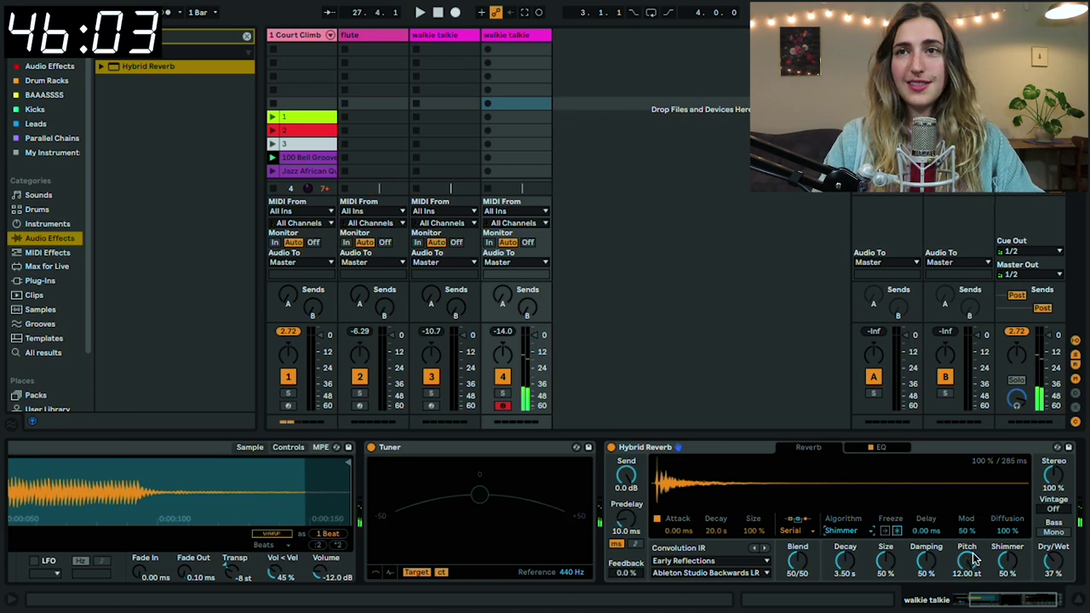
pyautogui.doubleClick(690, 450)
pyautogui.doubleClick(427, 446)
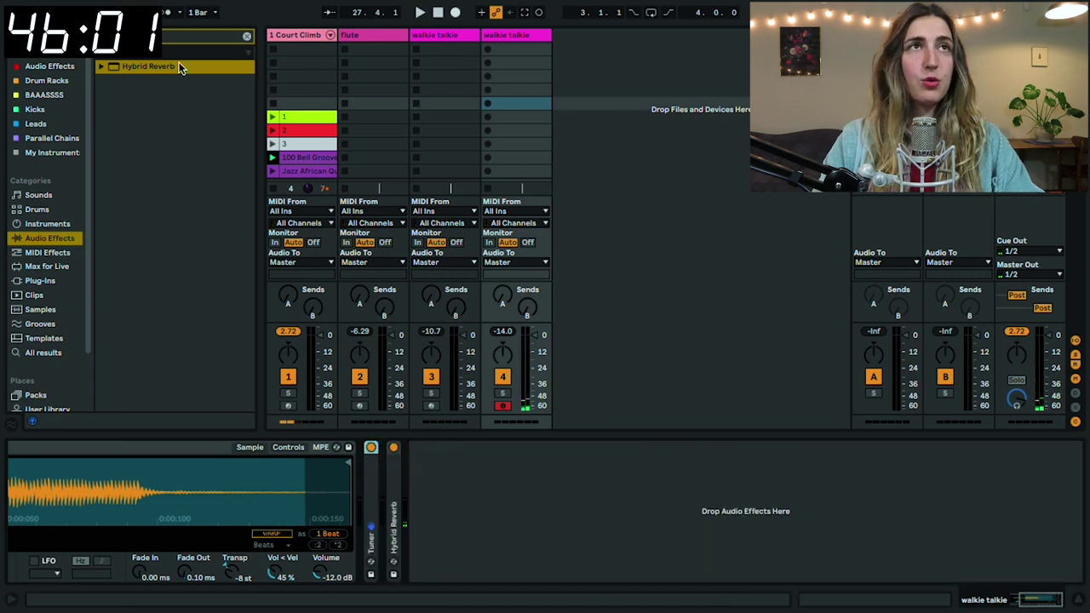
# Clear the browser search and add Echo's Fake Dub Room preset from Clean Delay after the Hybrid Reverb
pyautogui.click(247, 38)
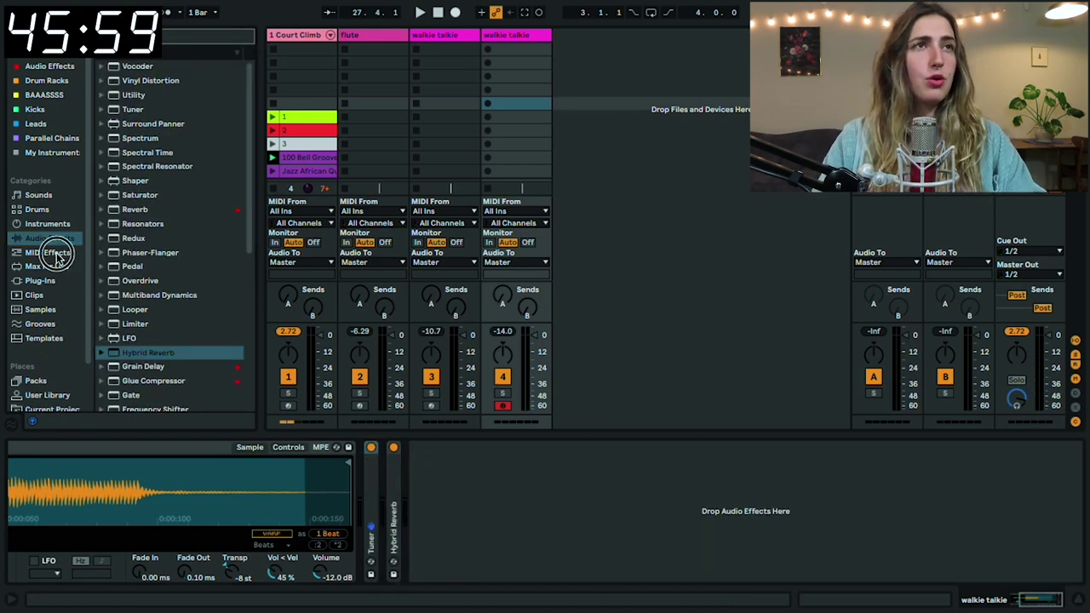
pyautogui.click(48, 240)
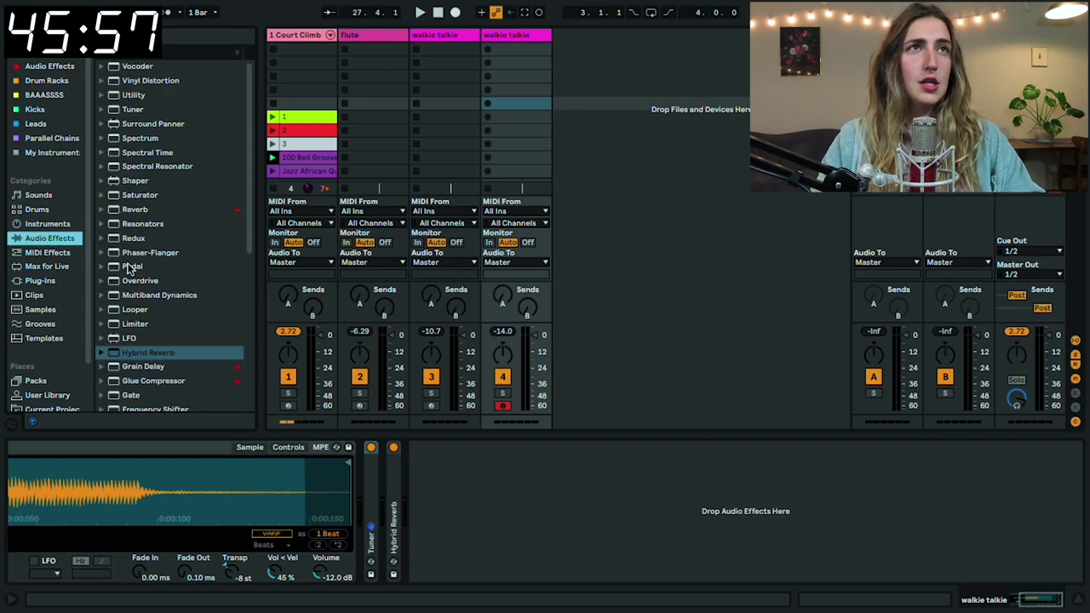
pyautogui.scroll(-5, 120, 247)
pyautogui.click(103, 217)
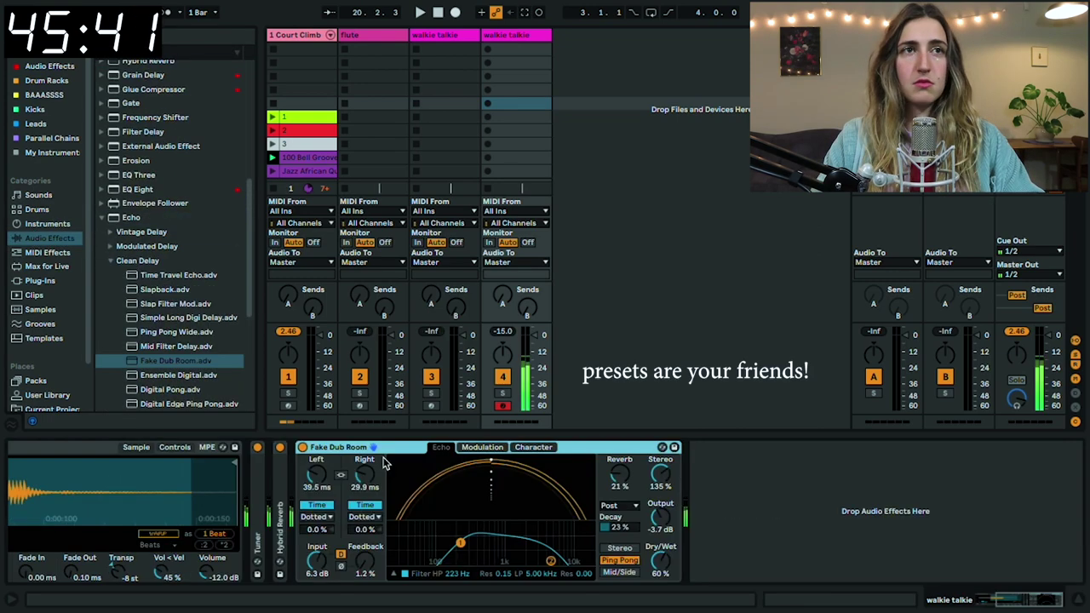
# Set the duplicated walkie talkie sampler to looping Classic mode with an earlier sample end and a 1.53 s release
pyautogui.hscroll(-5, 215, 506)
pyautogui.scroll(3, 215, 506)
pyautogui.scroll(-3, 216, 507)
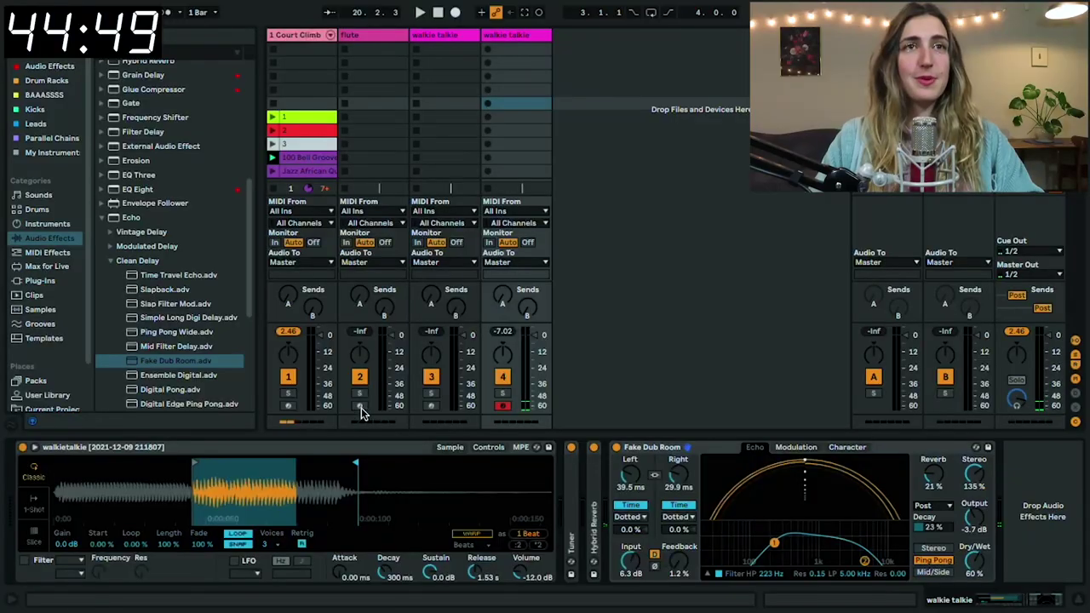
# Audition the flute and both walkie talkie instruments by arming each track in turn
pyautogui.click(361, 407)
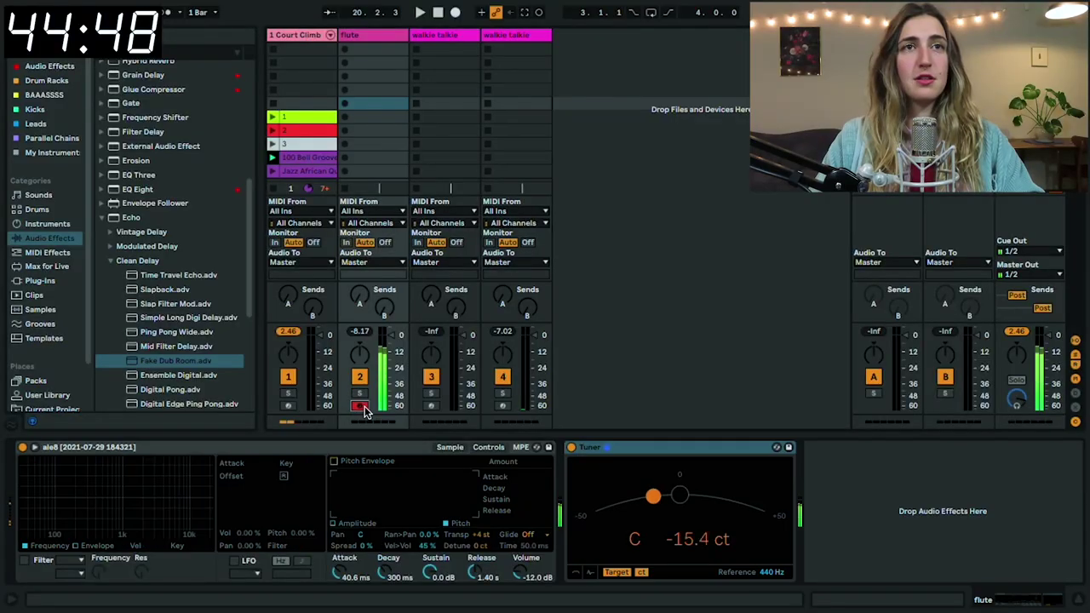
pyautogui.click(432, 407)
pyautogui.click(506, 406)
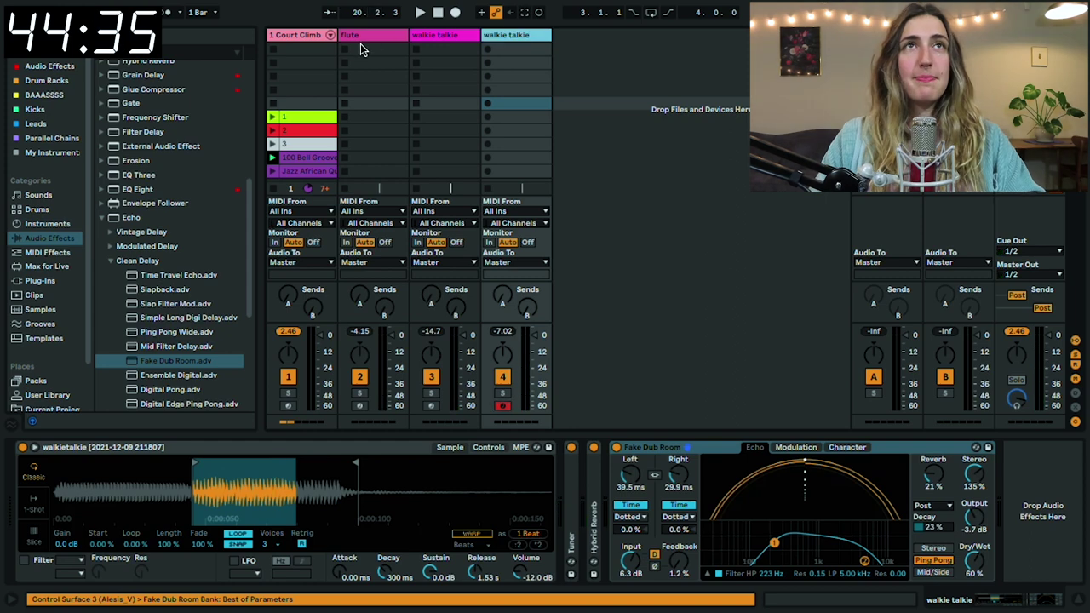
# Copy the flute track's ale8 sampler onto a new MIDI track
pyautogui.click(360, 39)
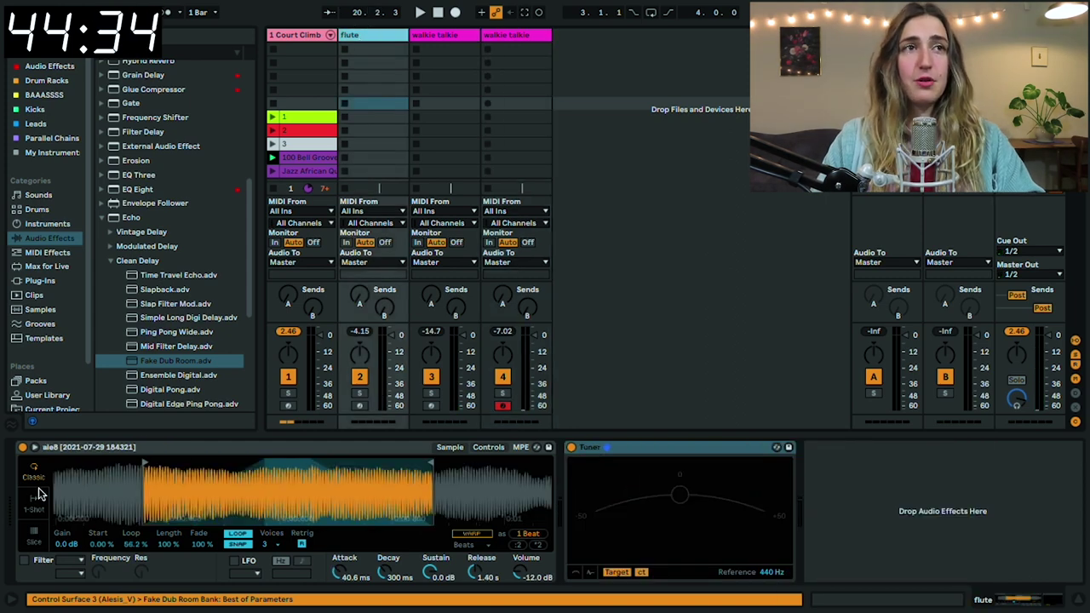
pyautogui.click(155, 448)
pyautogui.moveTo(155, 442); pyautogui.dragTo(594, 168)
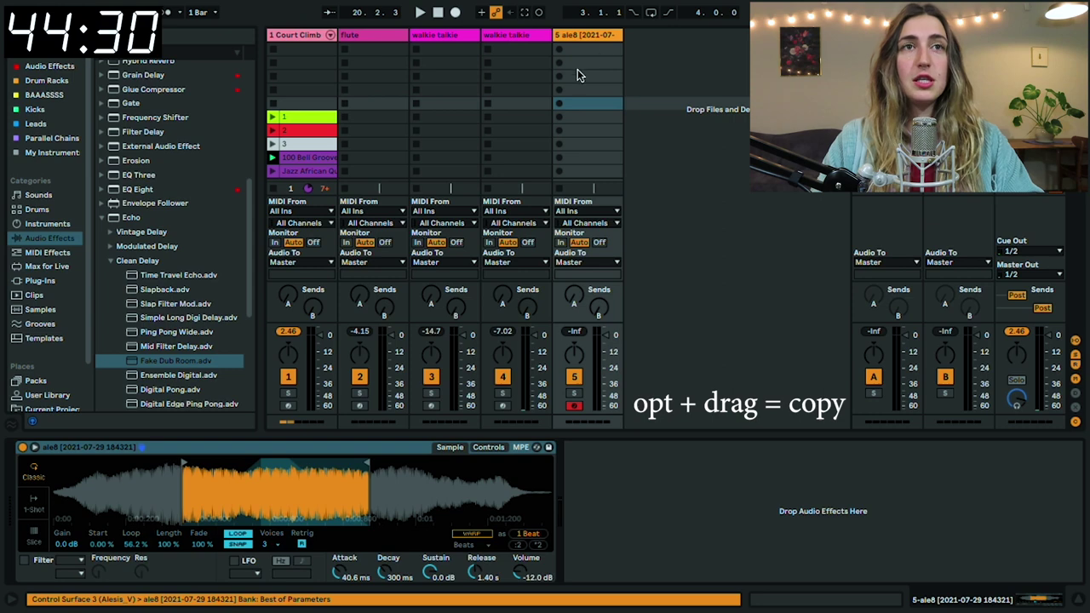
pyautogui.moveTo(195, 474)
pyautogui.mouseDown()
pyautogui.moveTo(195, 538)
pyautogui.moveTo(198, 464)
pyautogui.mouseUp()
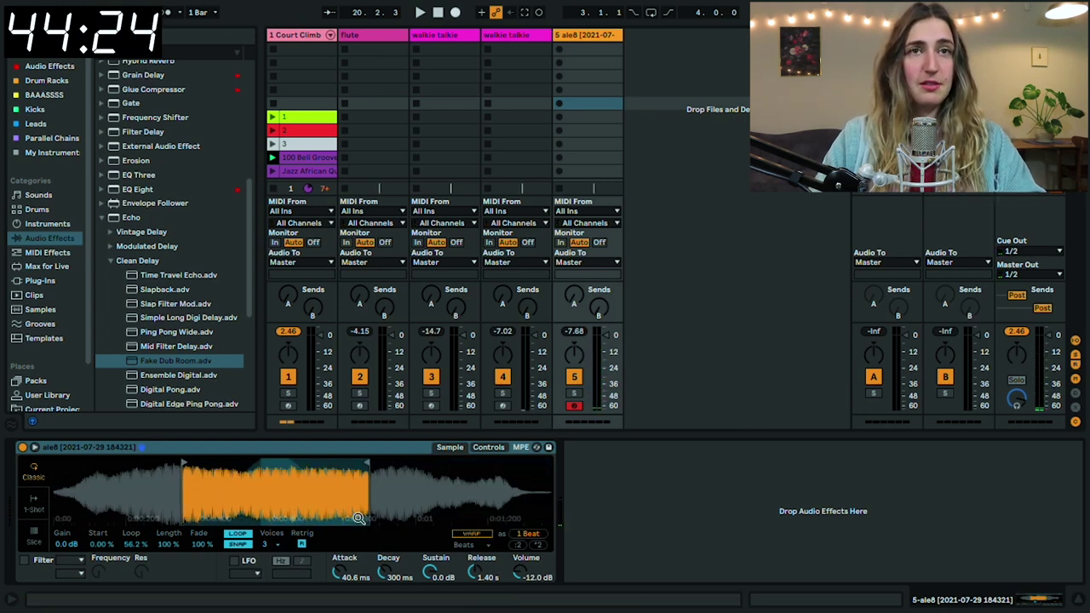
# Shape the copied ale8 sampler into a bass: transpose -20 st, 3.41 ms attack, 5.20 s decay, -inf sustain, 134 ms release, +12 st pitch envelope
pyautogui.click(488, 448)
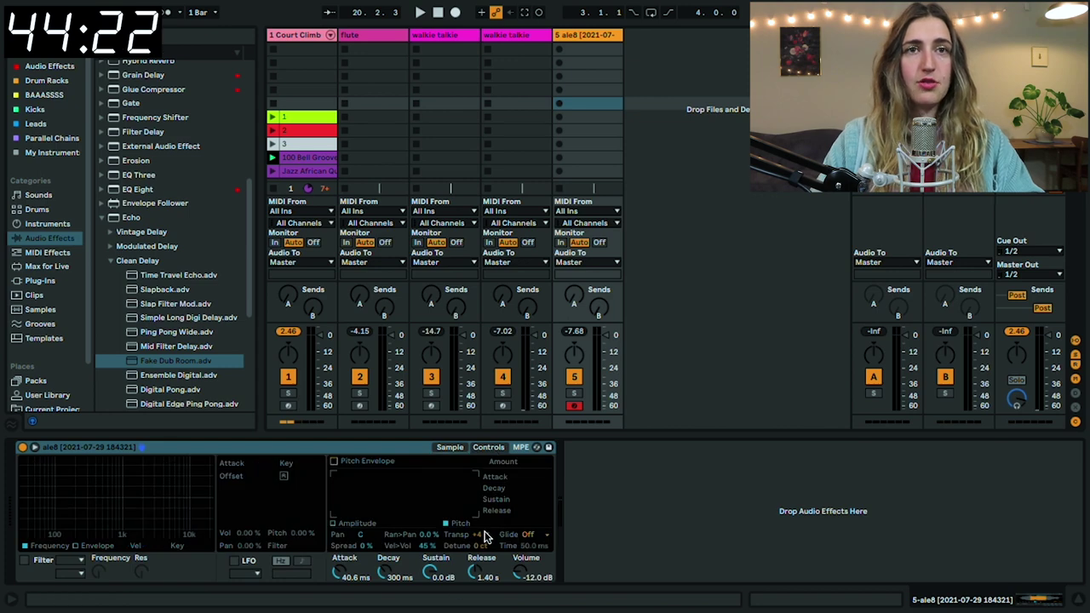
pyautogui.hotkey('shift', 'Up')
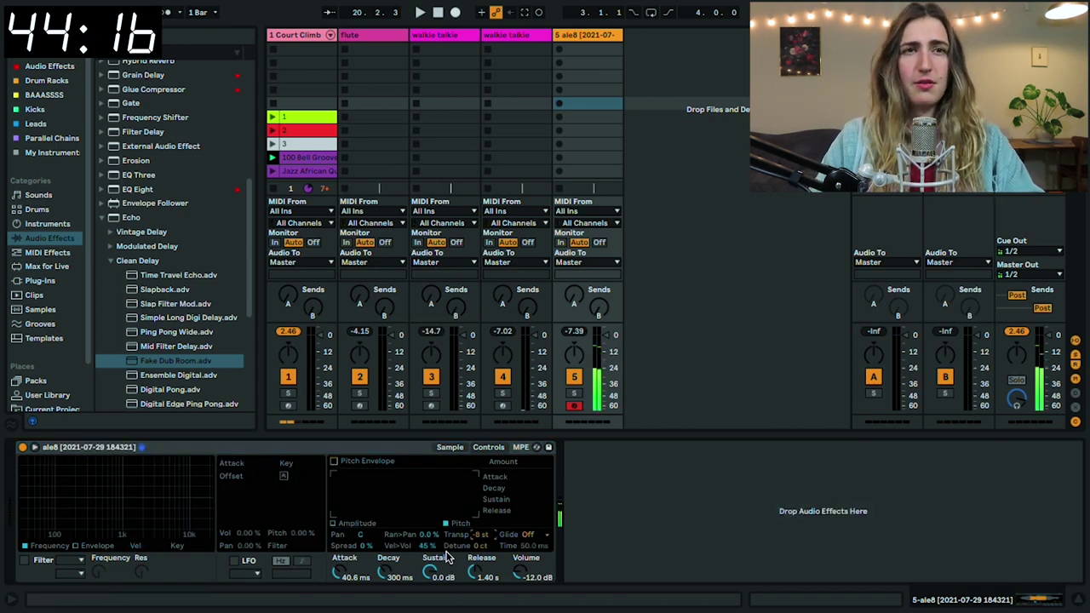
pyautogui.moveTo(340, 572); pyautogui.dragTo(339, 579)
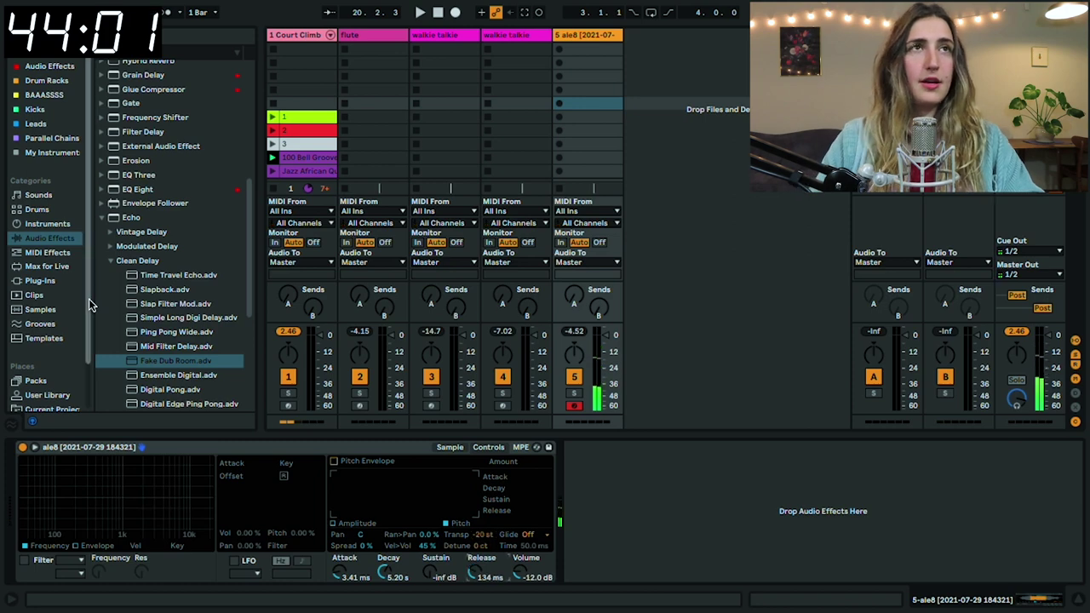
pyautogui.scroll(7, 136, 256)
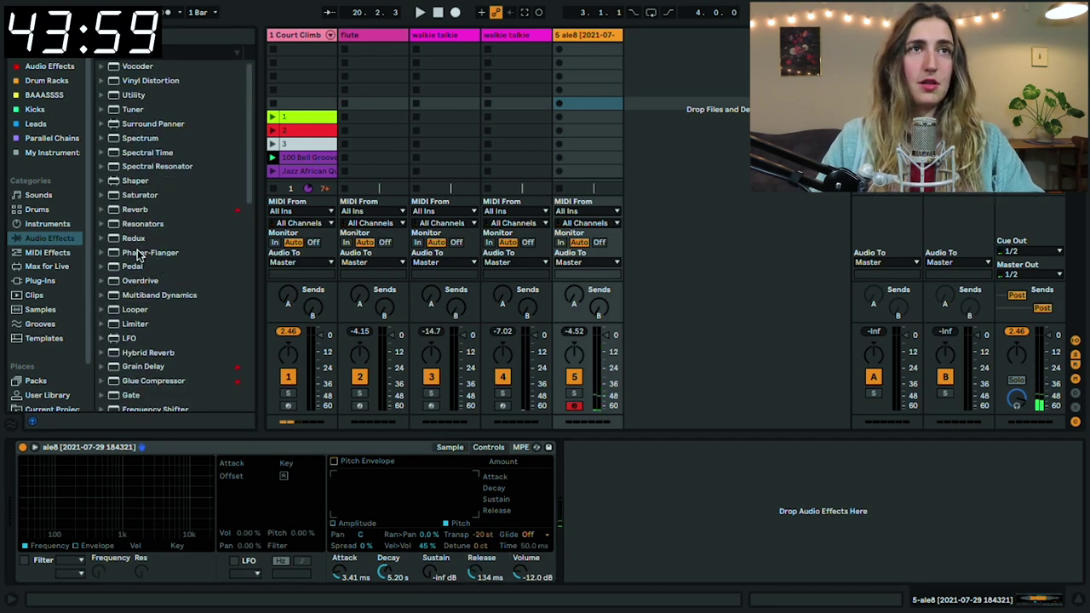
pyautogui.click(333, 461)
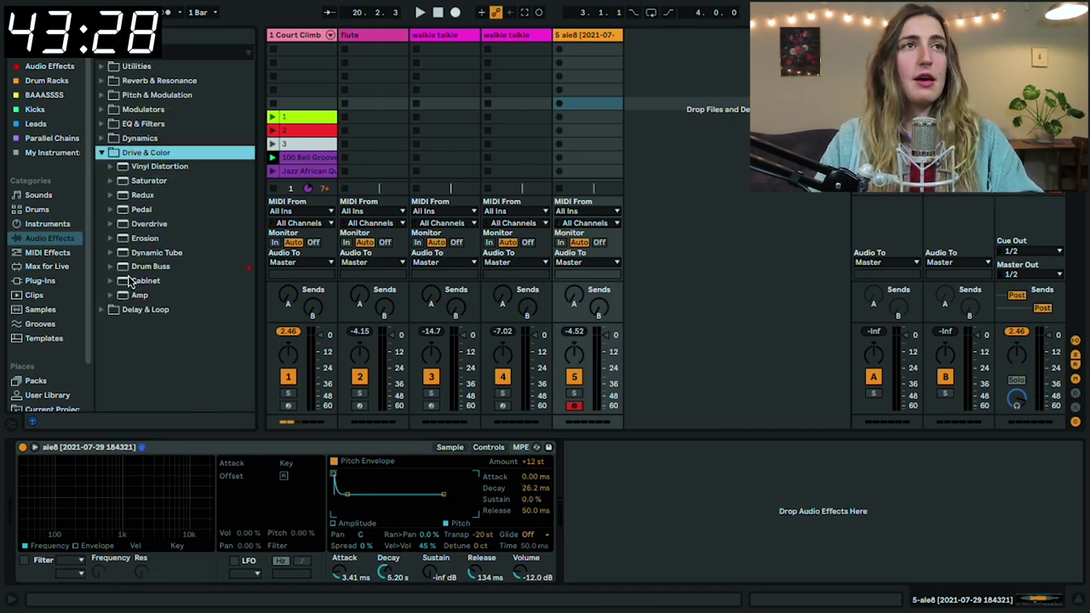
# Build a distortion chain after the ale8 sampler: Amp on Blues, Saturator with raised drive, and Pedal on Distort with Sub on
pyautogui.click(136, 295)
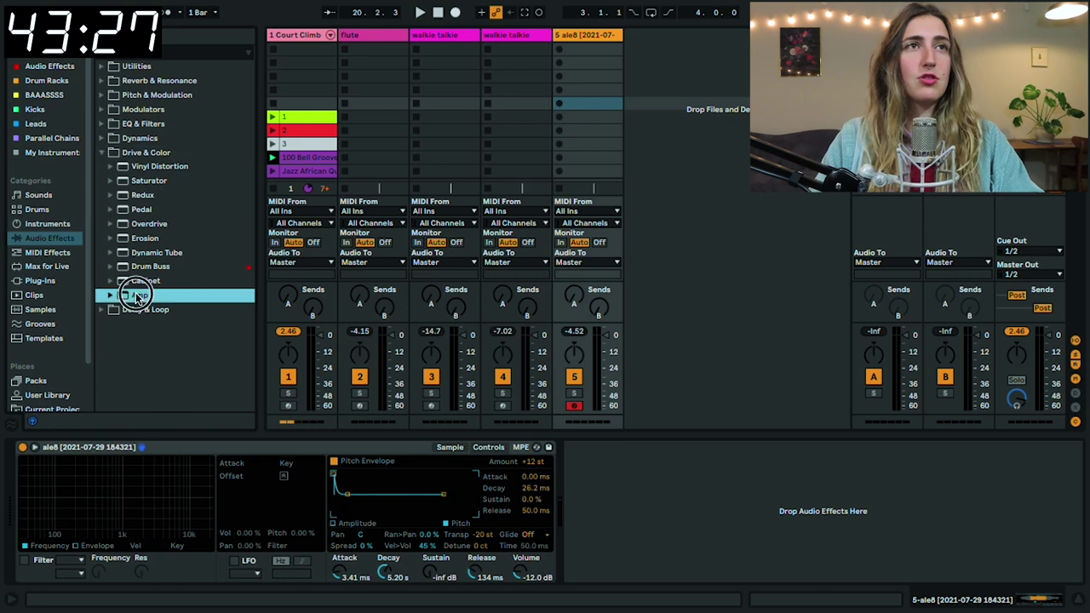
pyautogui.moveTo(552, 451); pyautogui.dragTo(613, 498)
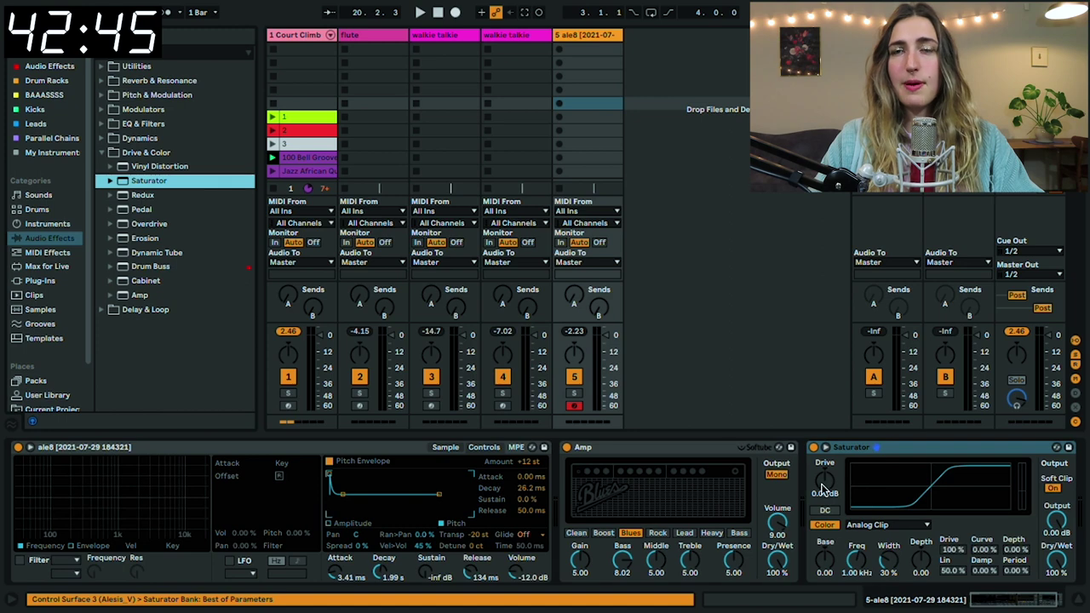
pyautogui.moveTo(823, 486); pyautogui.dragTo(822, 460)
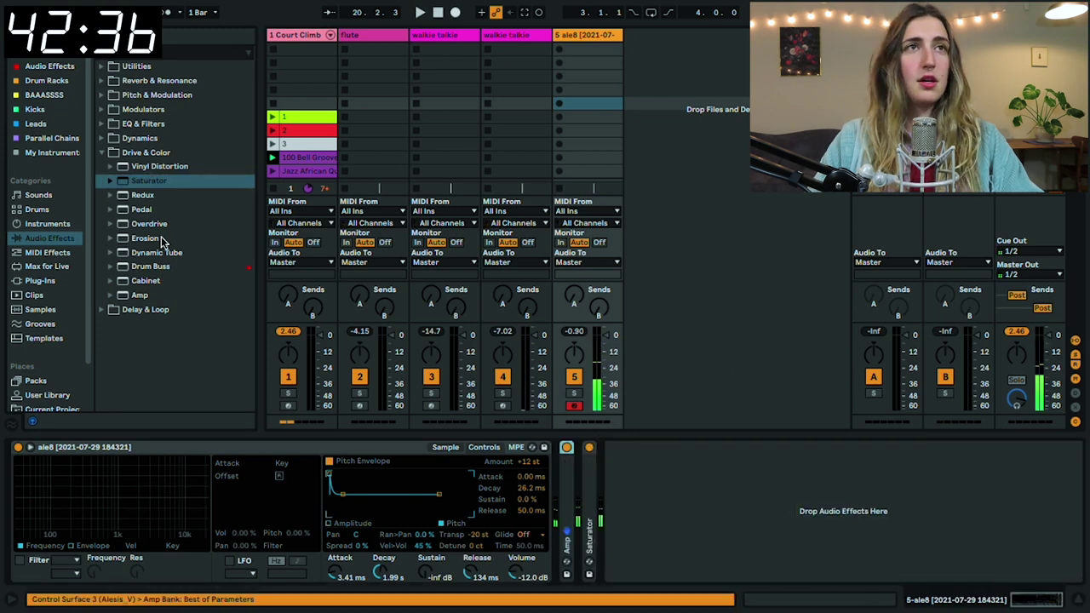
pyautogui.click(148, 238)
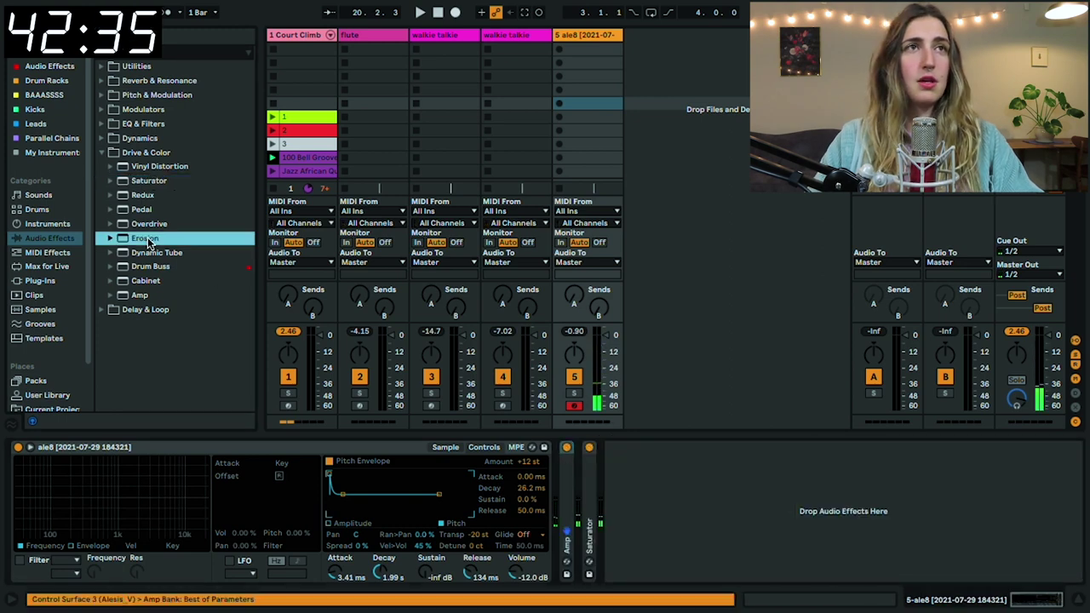
pyautogui.moveTo(141, 213); pyautogui.dragTo(613, 494)
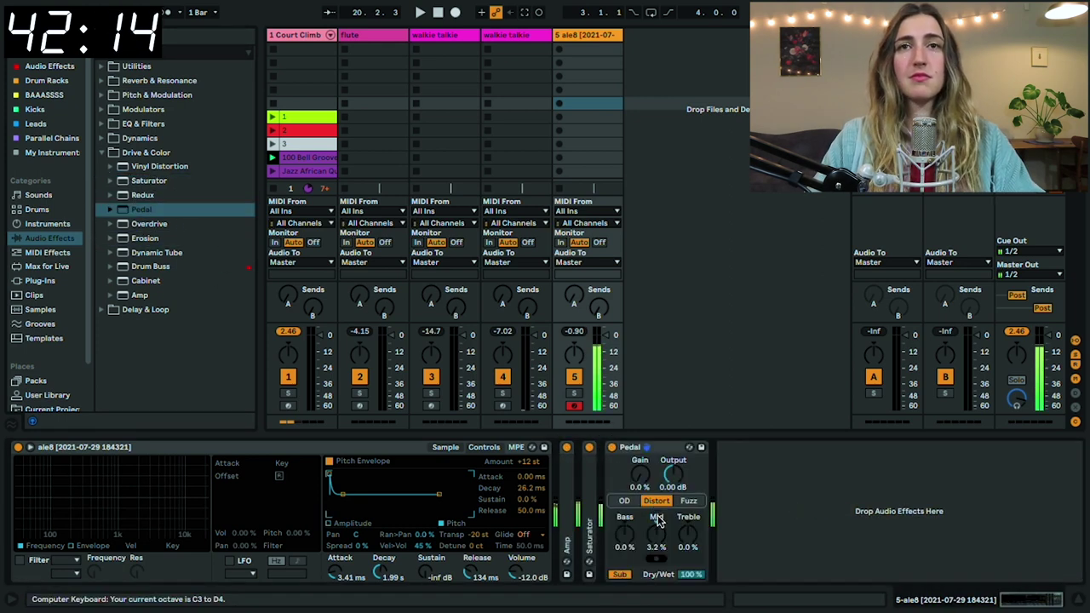
# Search all results for "arp", add Arpeggiator before the ale8 sampler, and capture the played notes as a looping four-bar MIDI clip
pyautogui.click(211, 36)
pyautogui.write('arp')
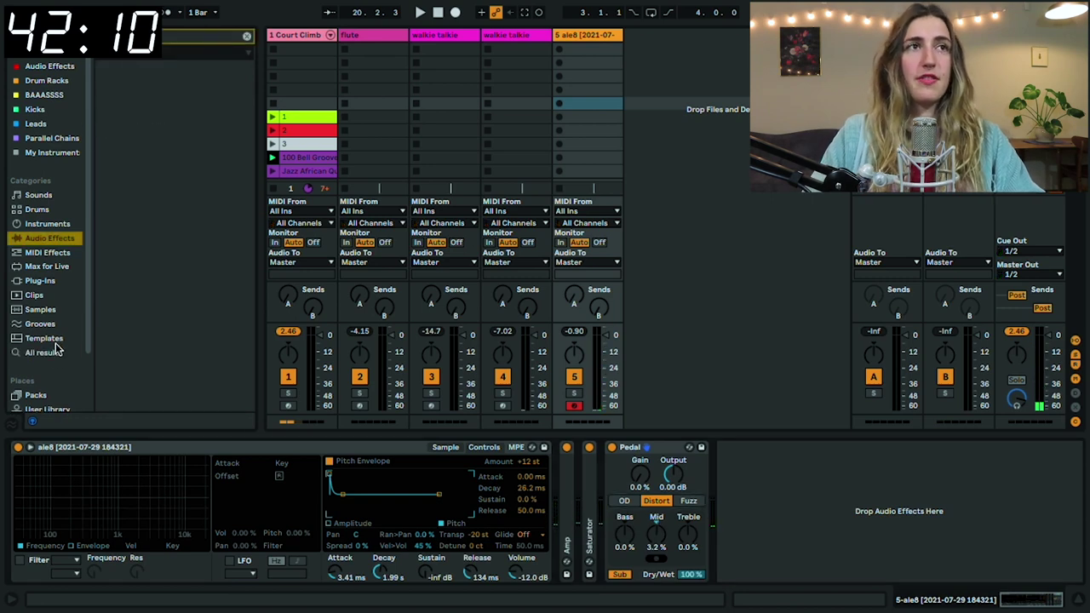
pyautogui.click(53, 350)
pyautogui.moveTo(136, 65); pyautogui.dragTo(59, 502)
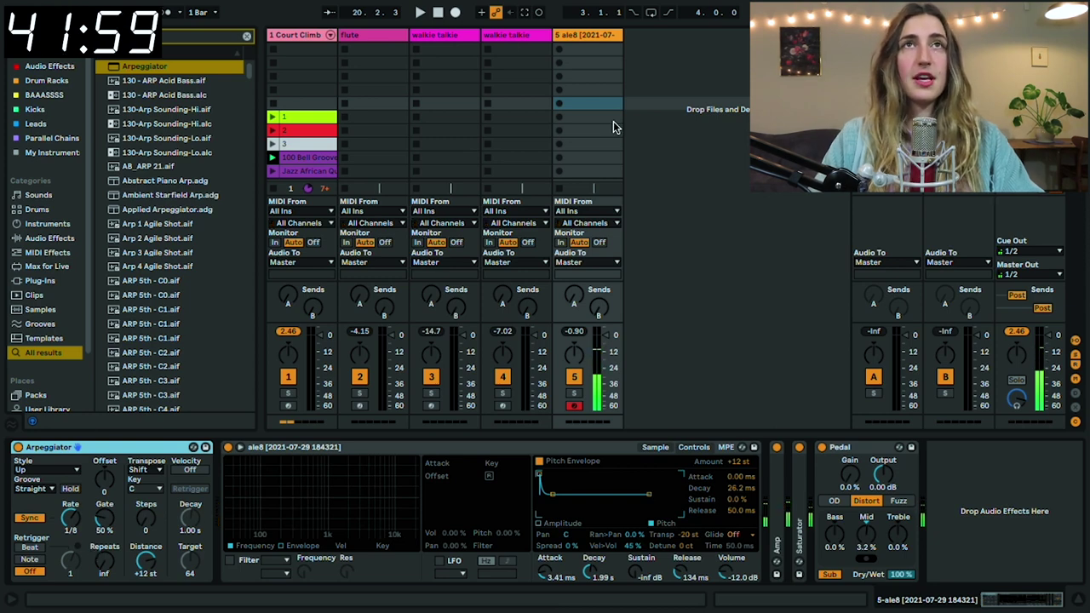
pyautogui.click(526, 14)
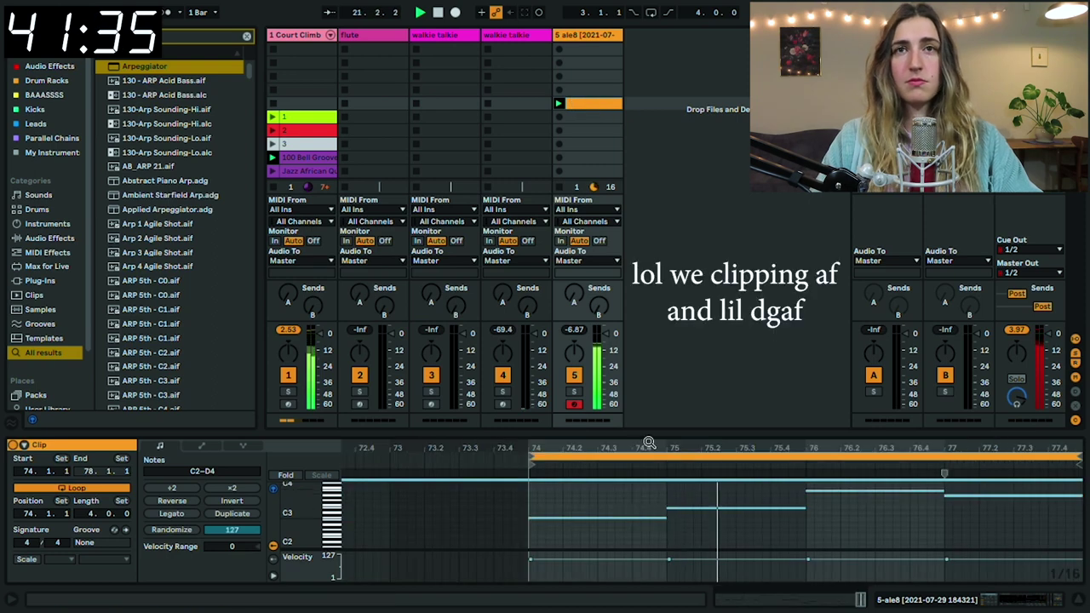
pyautogui.click(744, 527)
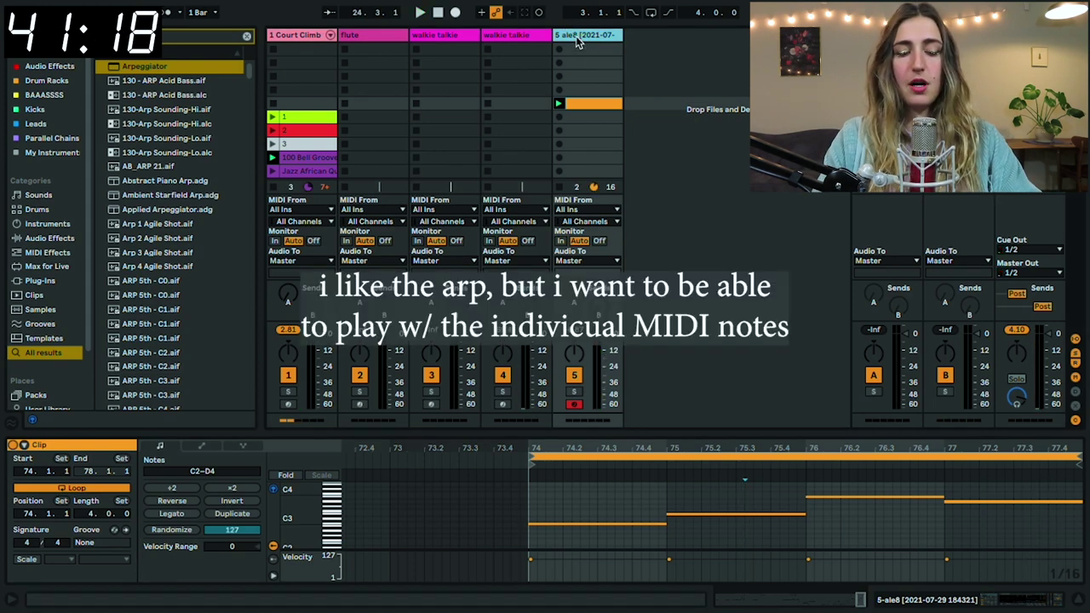
# Create a MIDI track that receives the ale8 track's Post FX MIDI, and name both tracks bass
pyautogui.hotkey('ctrl', 'shift', 't')
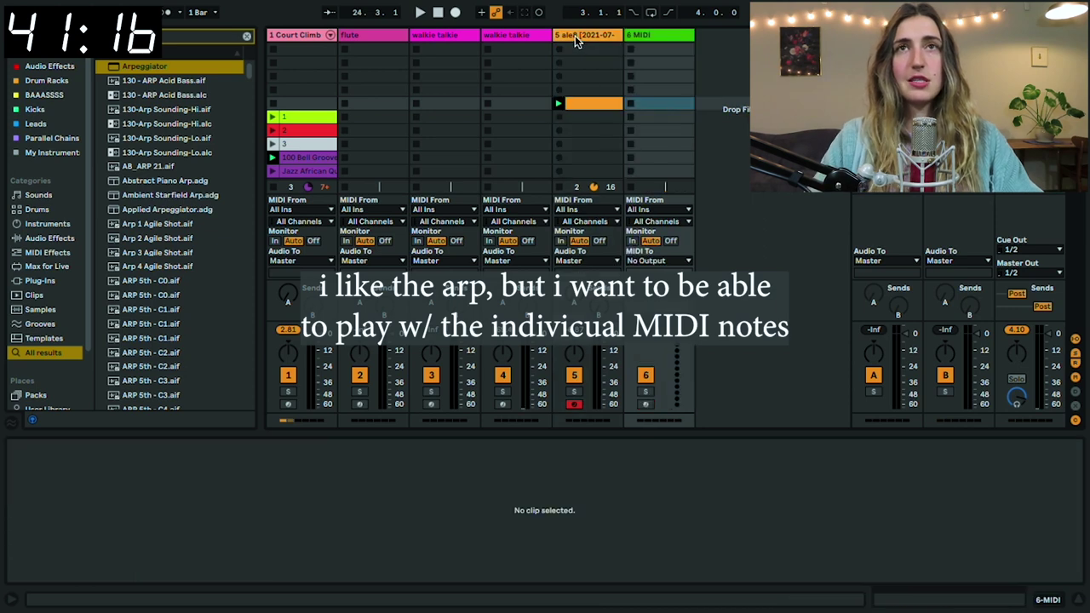
pyautogui.click(660, 210)
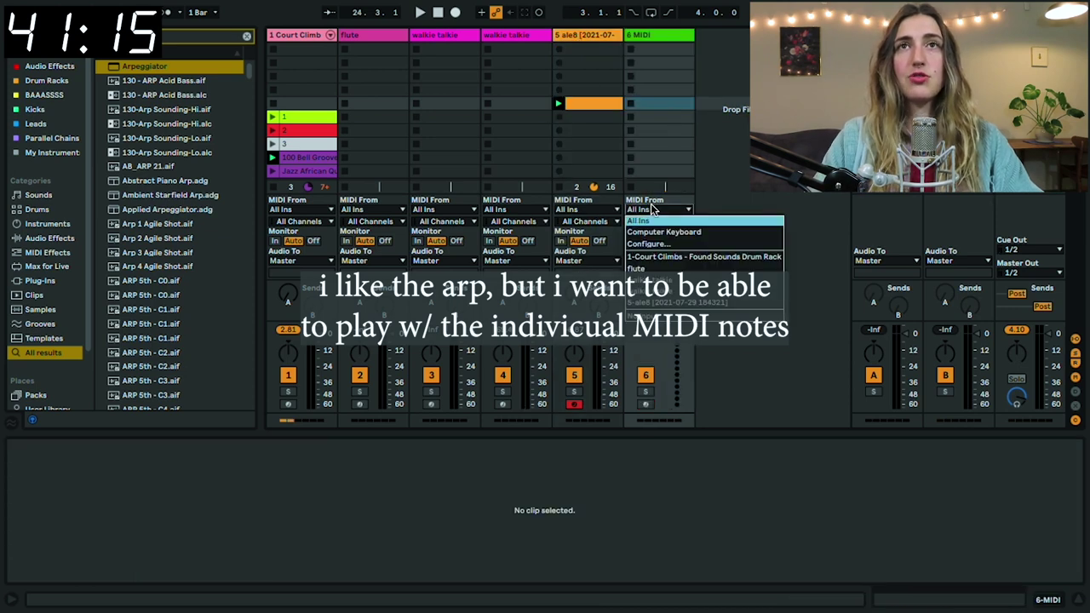
pyautogui.click(665, 304)
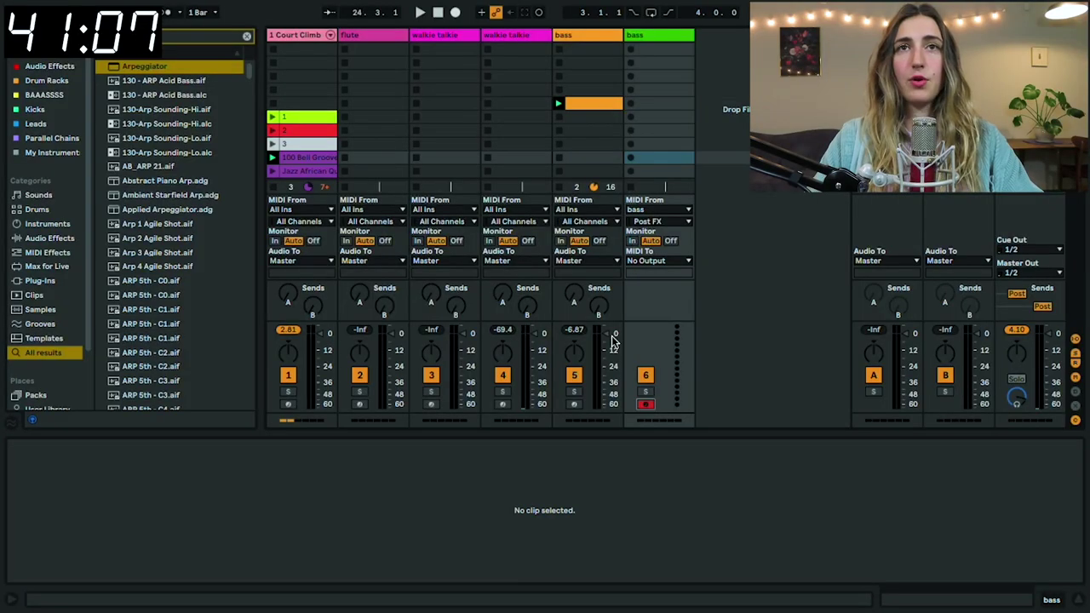
# Solo the orange bass track and record its arpeggiated notes as a clip on the green bass track
pyautogui.click(573, 392)
pyautogui.click(631, 103)
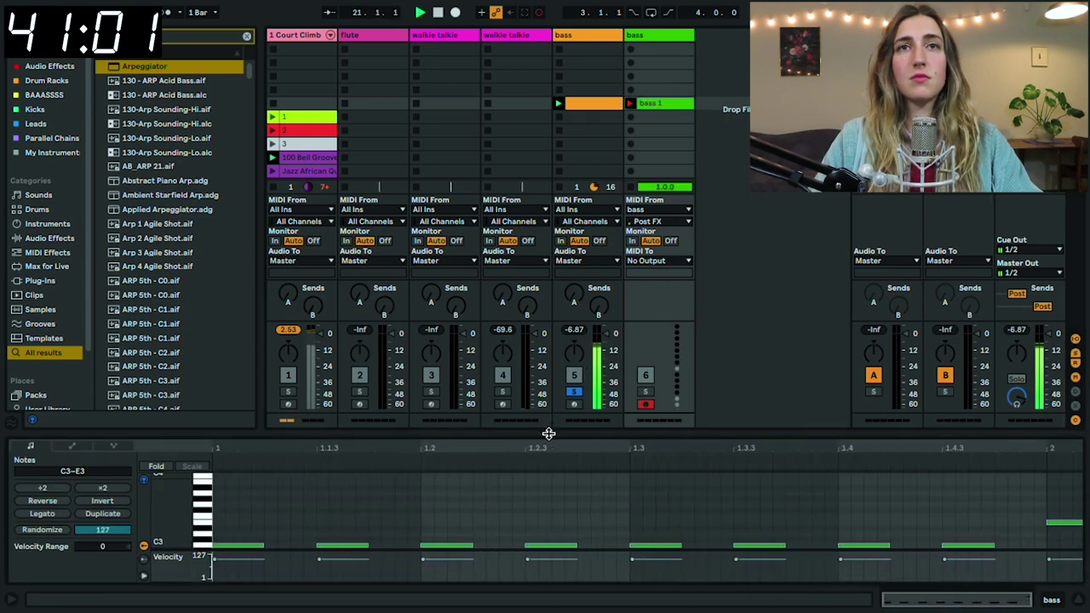
pyautogui.moveTo(550, 427); pyautogui.dragTo(554, 317)
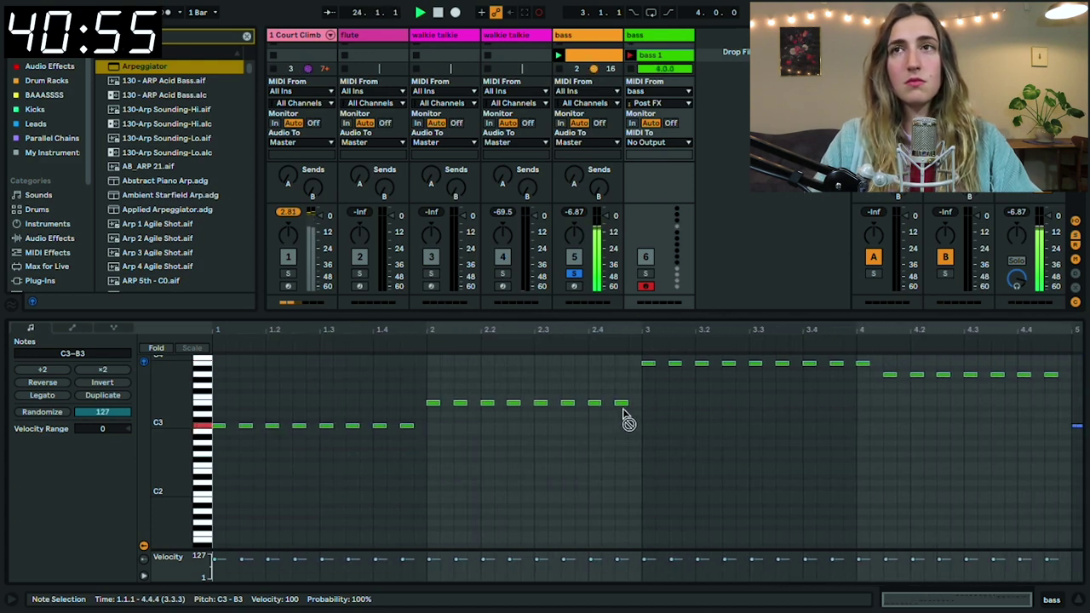
# Place the recorded bass clip at bar 1 of the Arrangement and put the ale8 sampler on the green bass track
pyautogui.press('Tab')
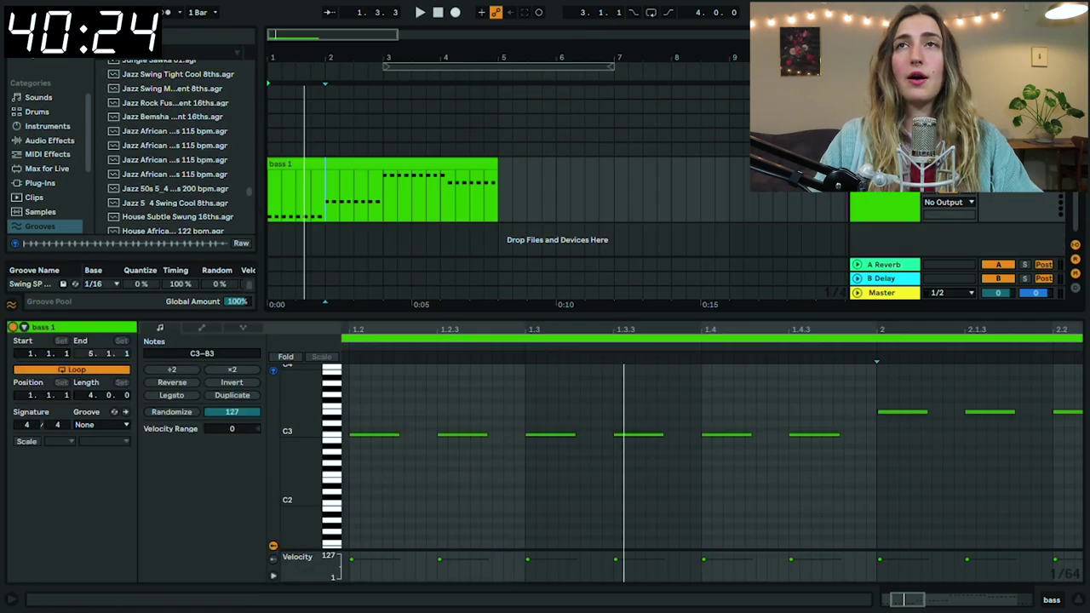
pyautogui.doubleClick(884, 149)
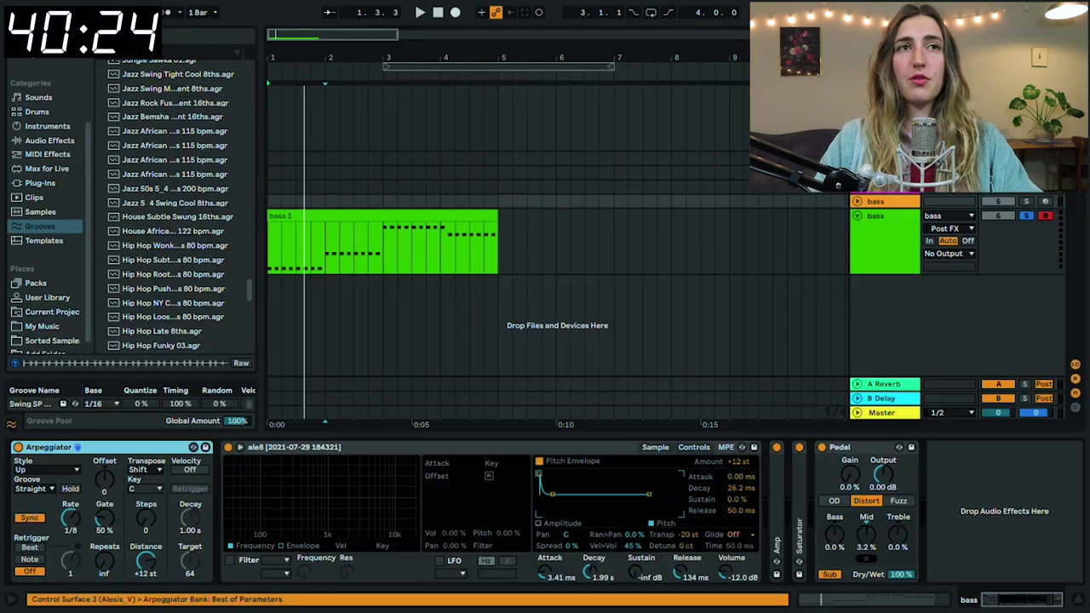
pyautogui.click(428, 224)
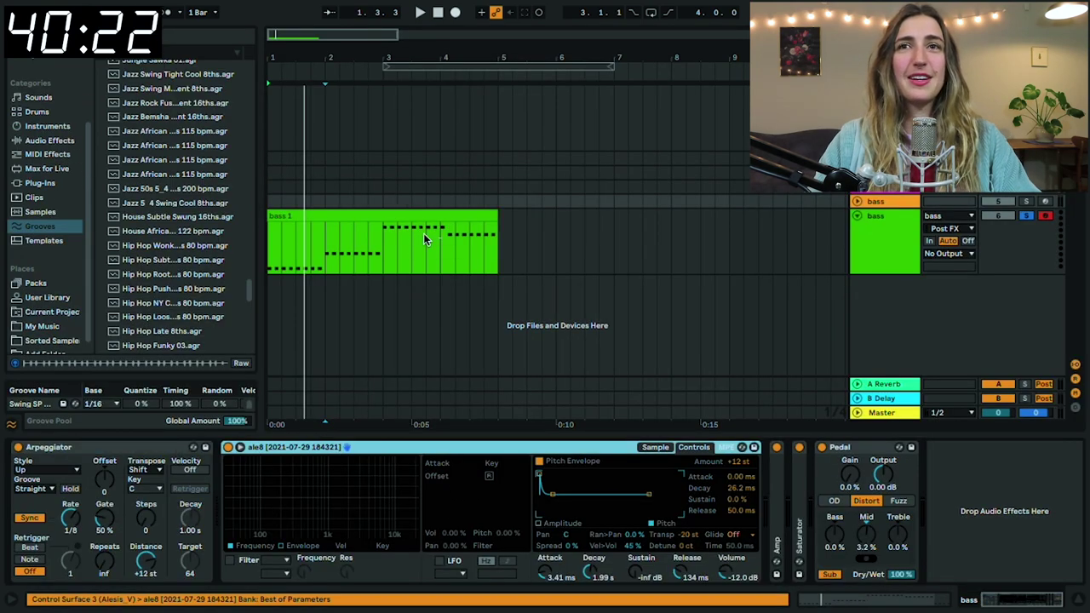
pyautogui.click(886, 201)
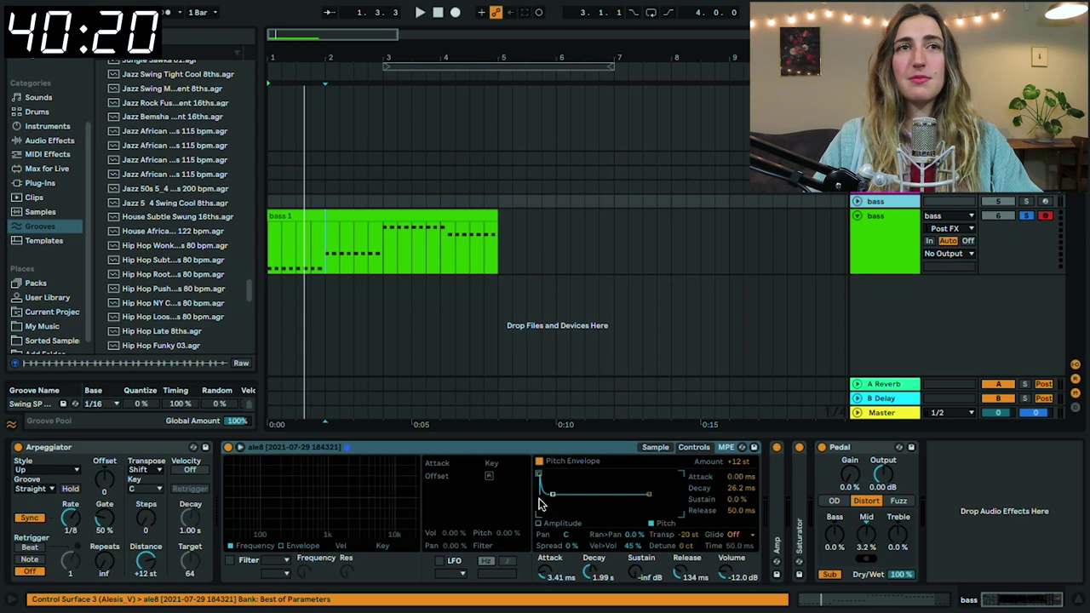
pyautogui.moveTo(469, 447); pyautogui.dragTo(776, 245)
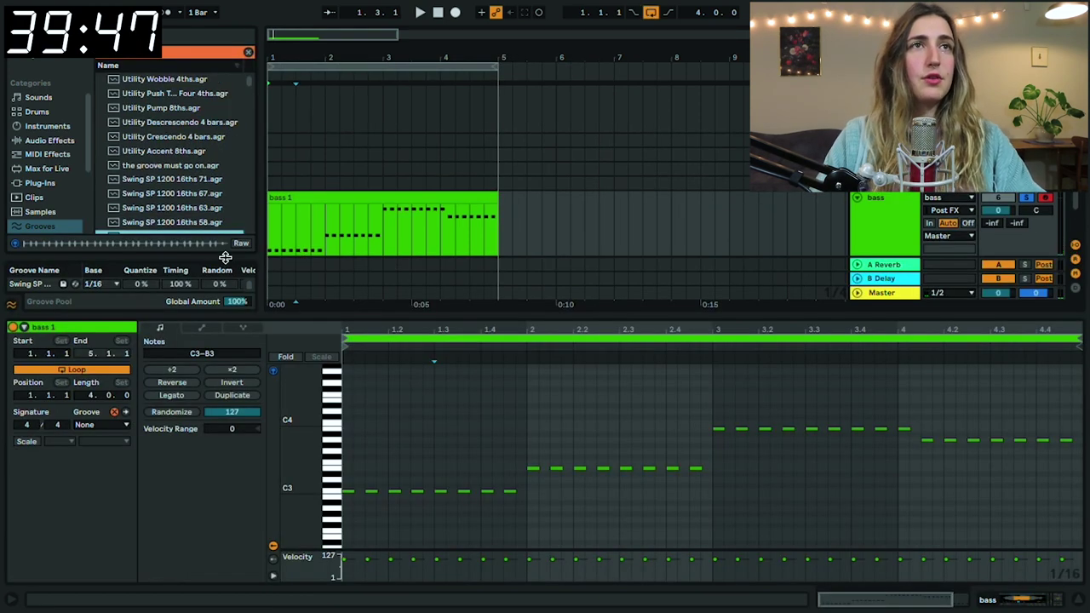
# Apply the Jazz African Bongo 16ths groove to the bass clip, with 100 % timing and 67 % velocity
pyautogui.moveTo(226, 258); pyautogui.dragTo(219, 404)
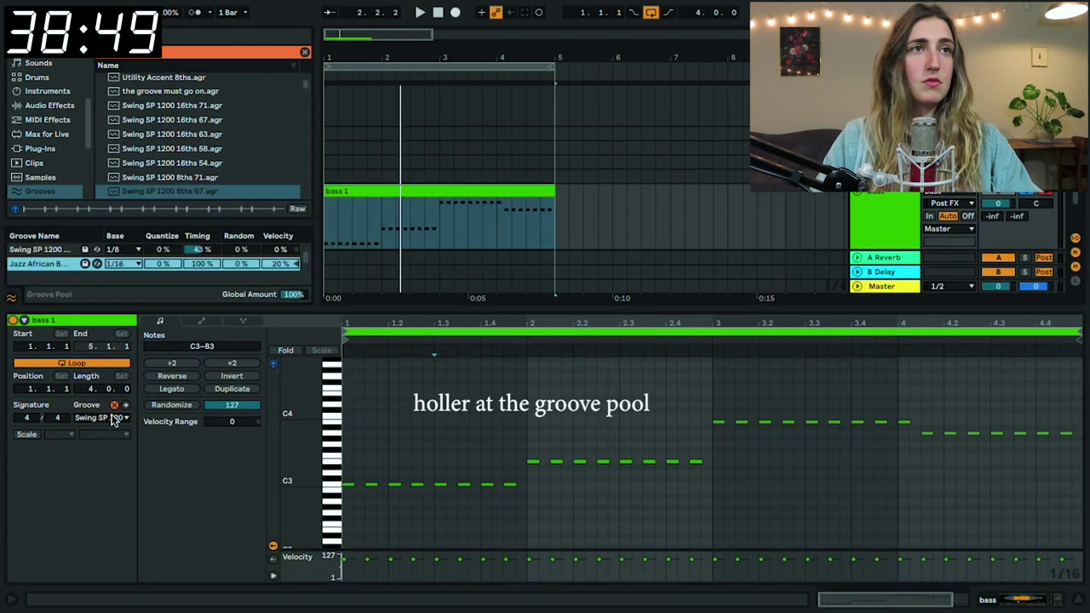
pyautogui.click(115, 420)
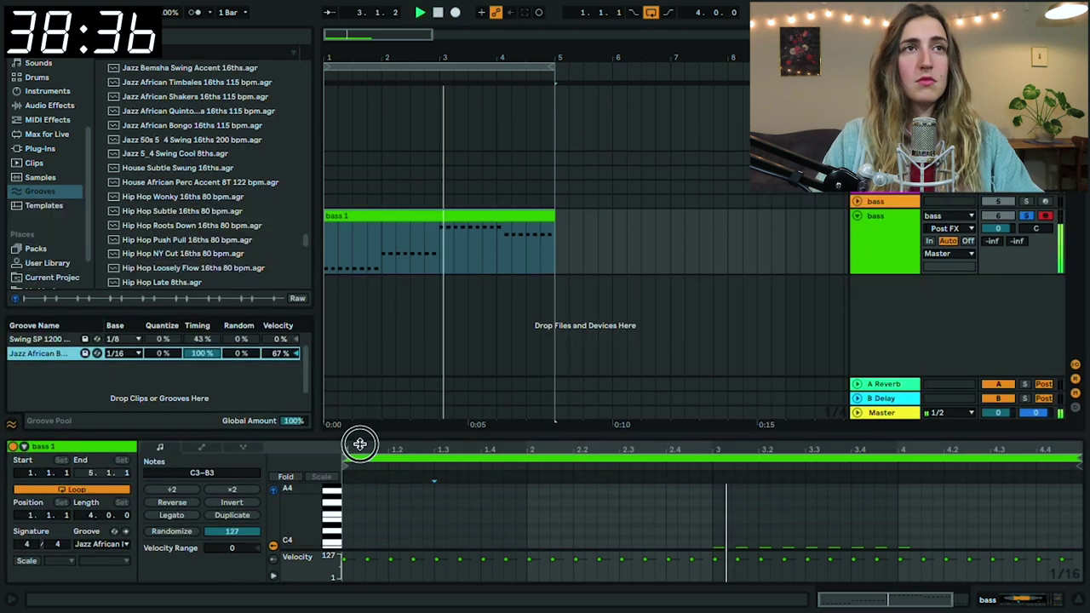
pyautogui.moveTo(290, 311); pyautogui.dragTo(265, 345)
# Loop the first four bars of the Arrangement and arm the second walkie talkie track
pyautogui.moveTo(497, 183); pyautogui.dragTo(246, 183)
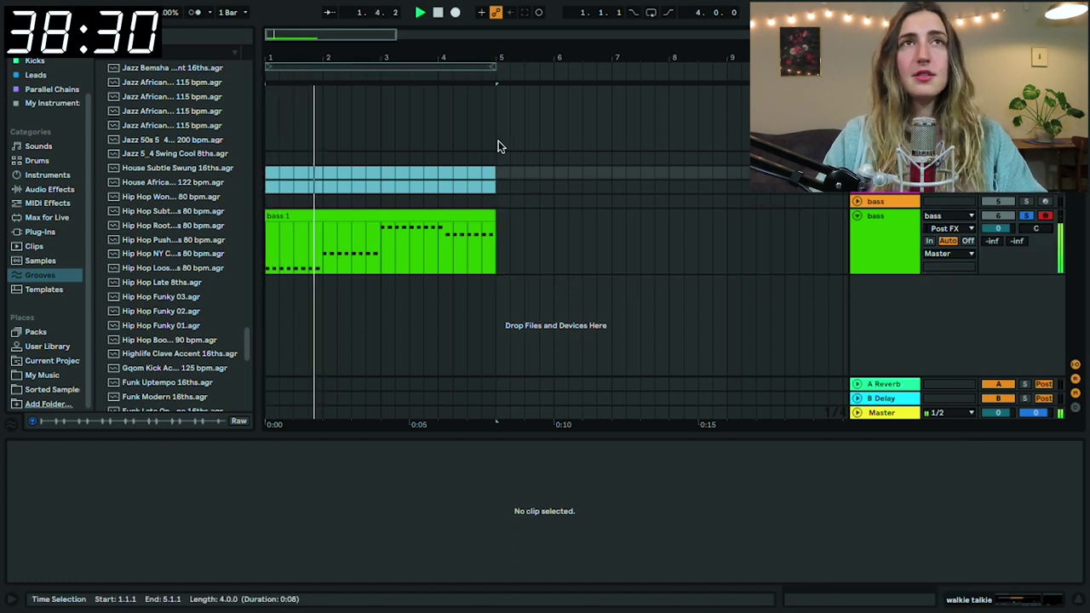
pyautogui.click(471, 66)
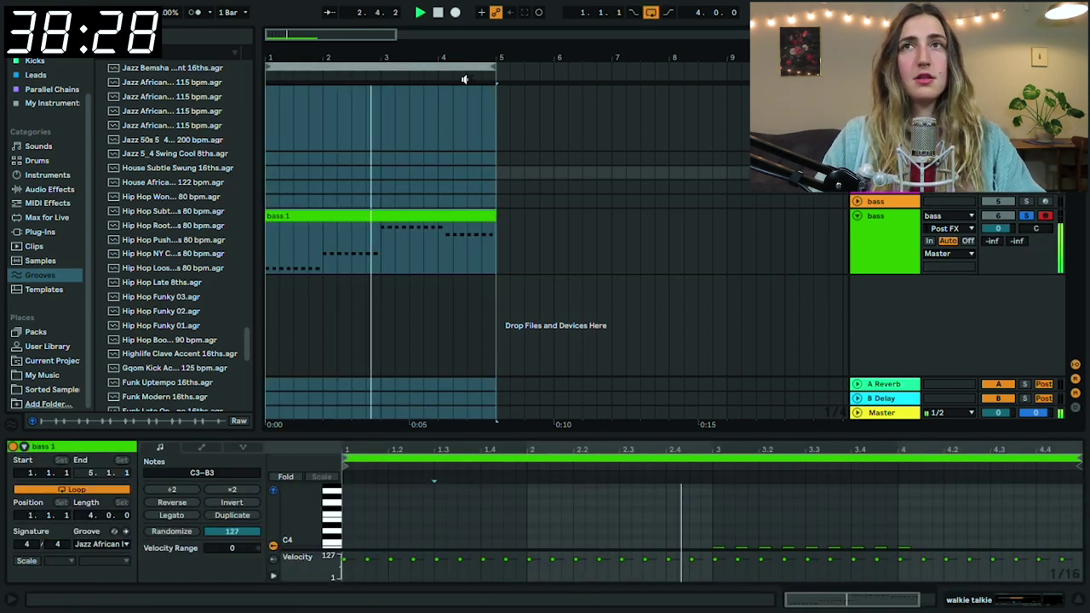
pyautogui.click(918, 190)
pyautogui.click(1026, 189)
pyautogui.click(1046, 190)
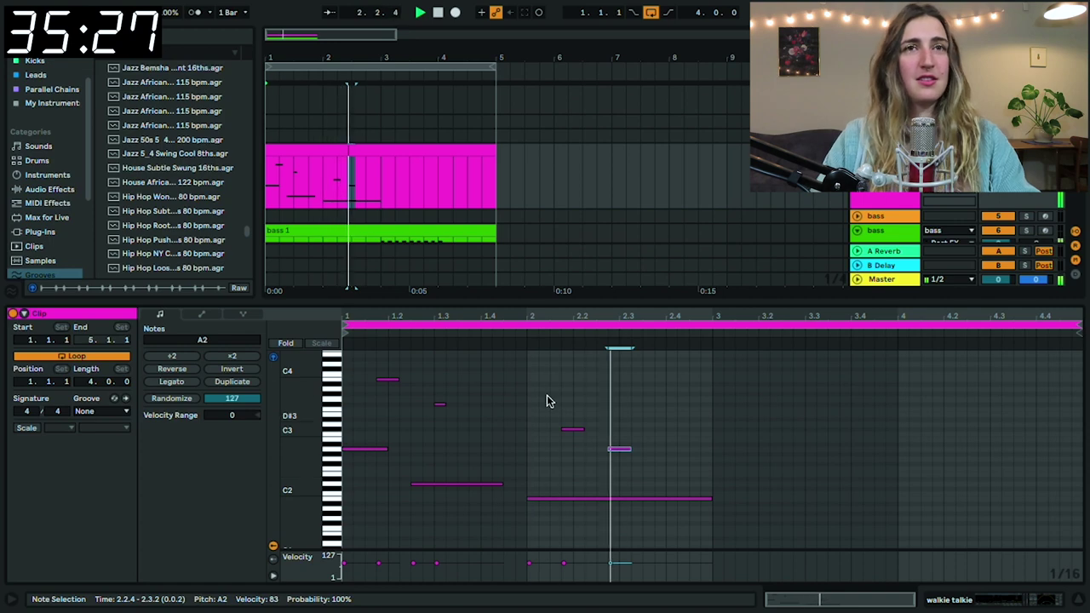
# Move the whole four-bar walkie talkie melody clip so it starts at bar 5
pyautogui.click(530, 159)
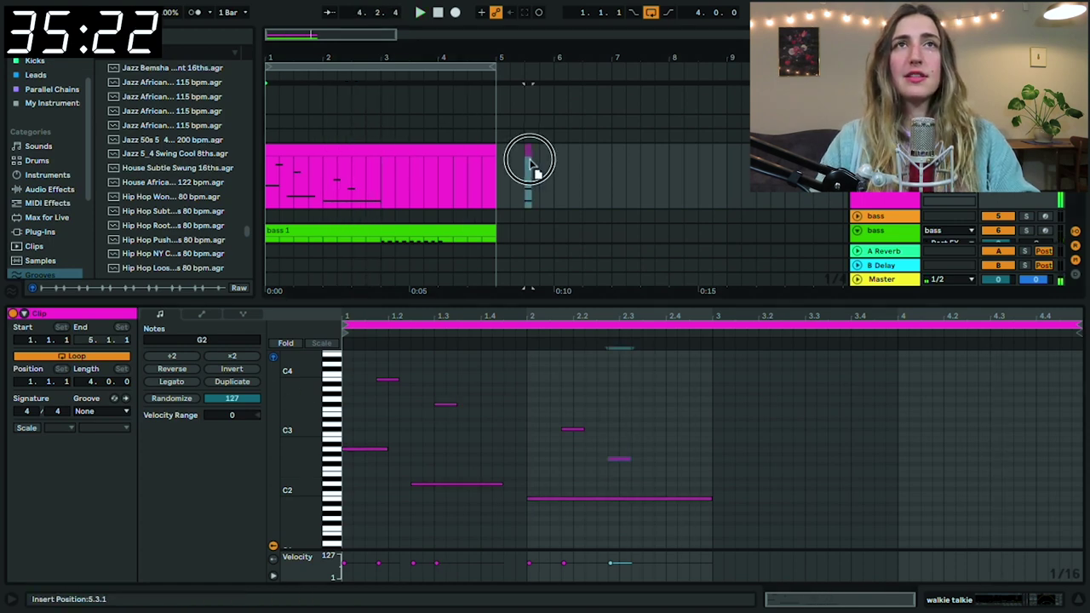
pyautogui.click(445, 155)
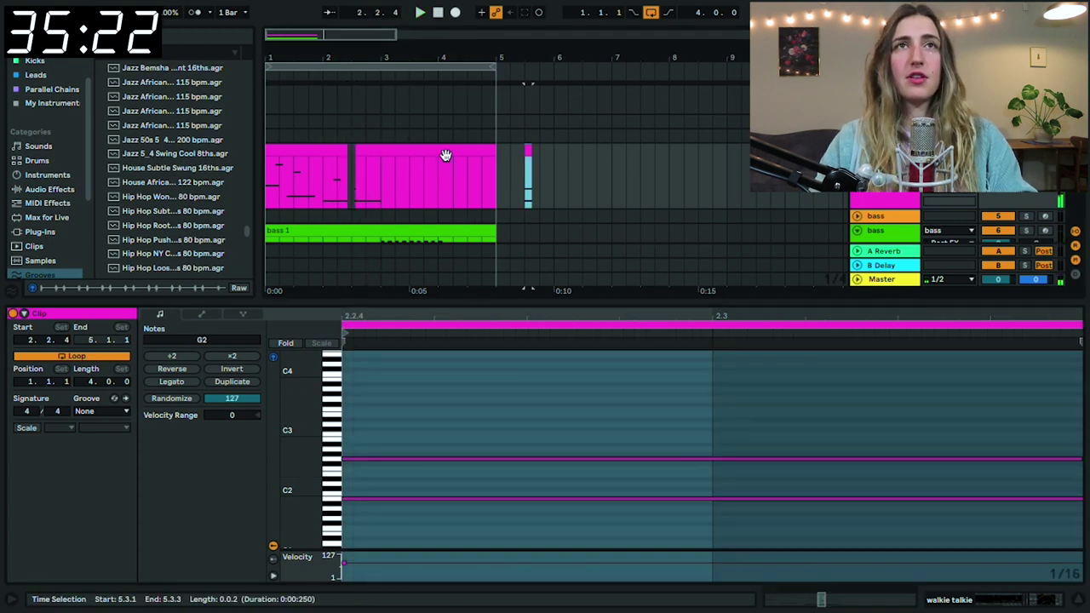
pyautogui.click(379, 151)
pyautogui.moveTo(378, 151); pyautogui.dragTo(557, 175)
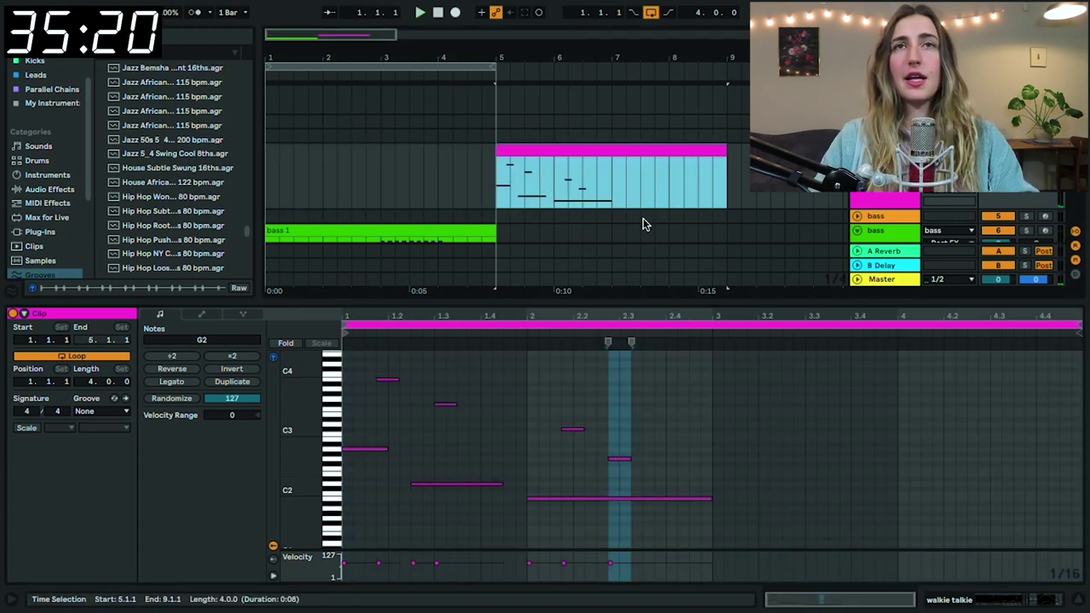
pyautogui.moveTo(593, 301); pyautogui.dragTo(596, 435)
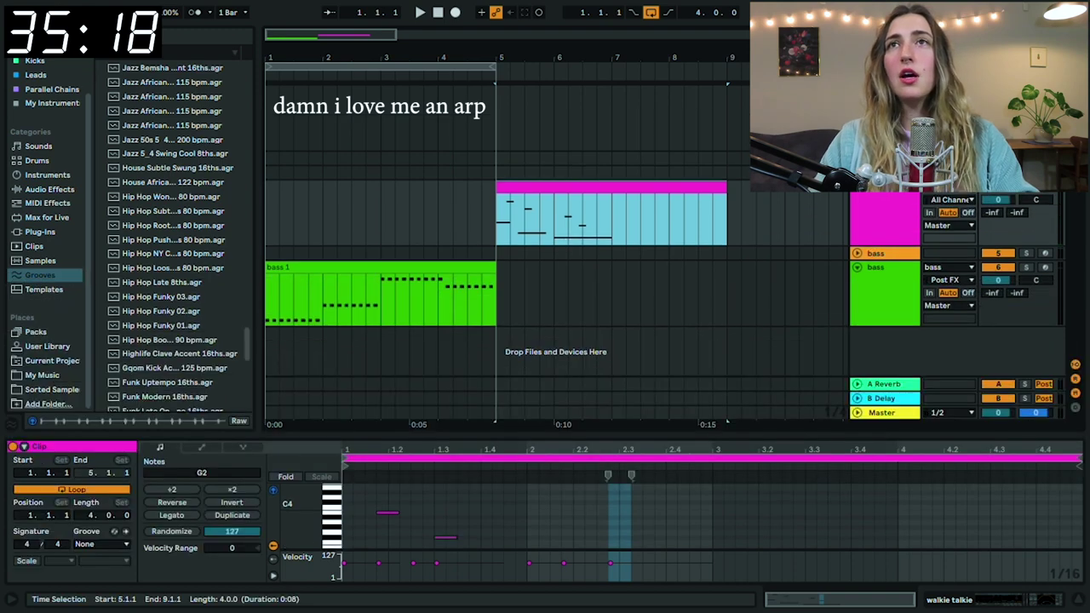
# Insert an empty four-bar MIDI clip at bar 1 on the first walkie talkie track
pyautogui.click(884, 158)
pyautogui.scroll(2, 460, 249)
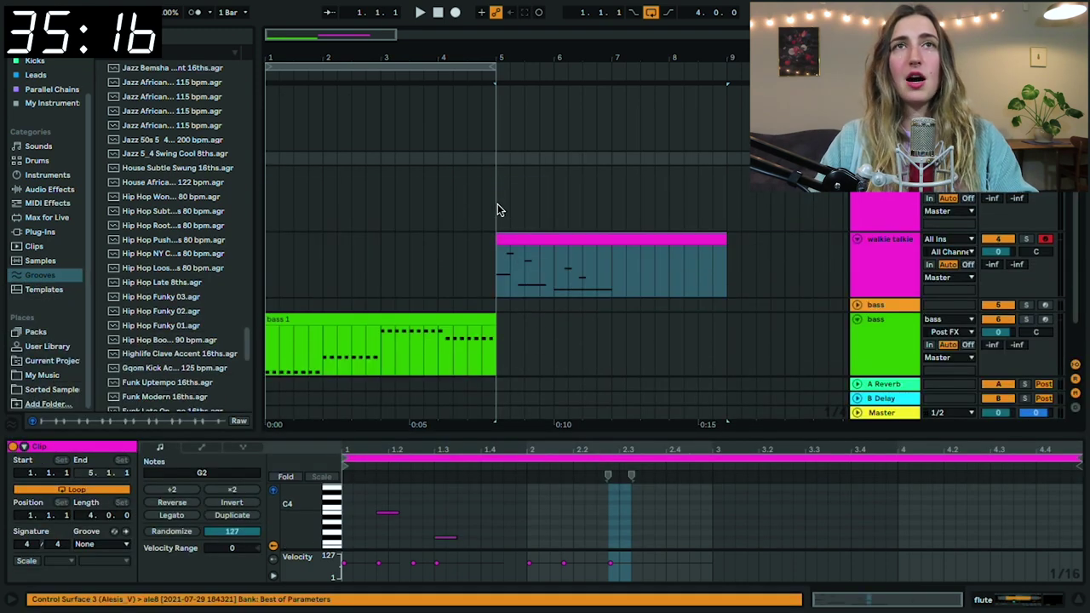
pyautogui.moveTo(498, 210); pyautogui.dragTo(264, 196)
pyautogui.press('shift+super+m')
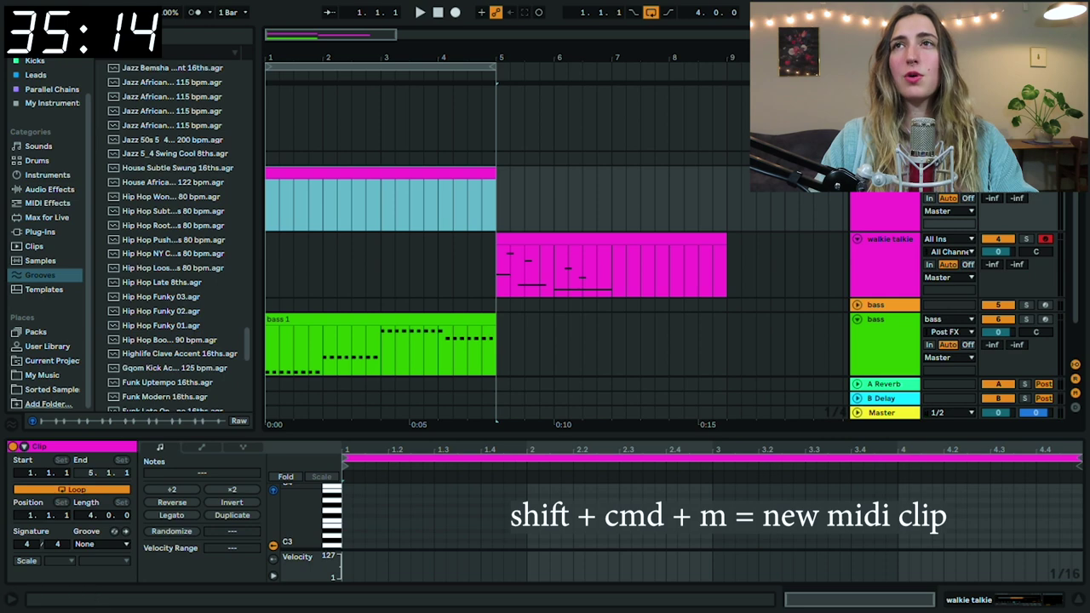
# Copy the four-bar bass clip to bar 1 of the first walkie talkie track and rewrite its opening bar as a sustained chord
pyautogui.moveTo(396, 316); pyautogui.dragTo(397, 175)
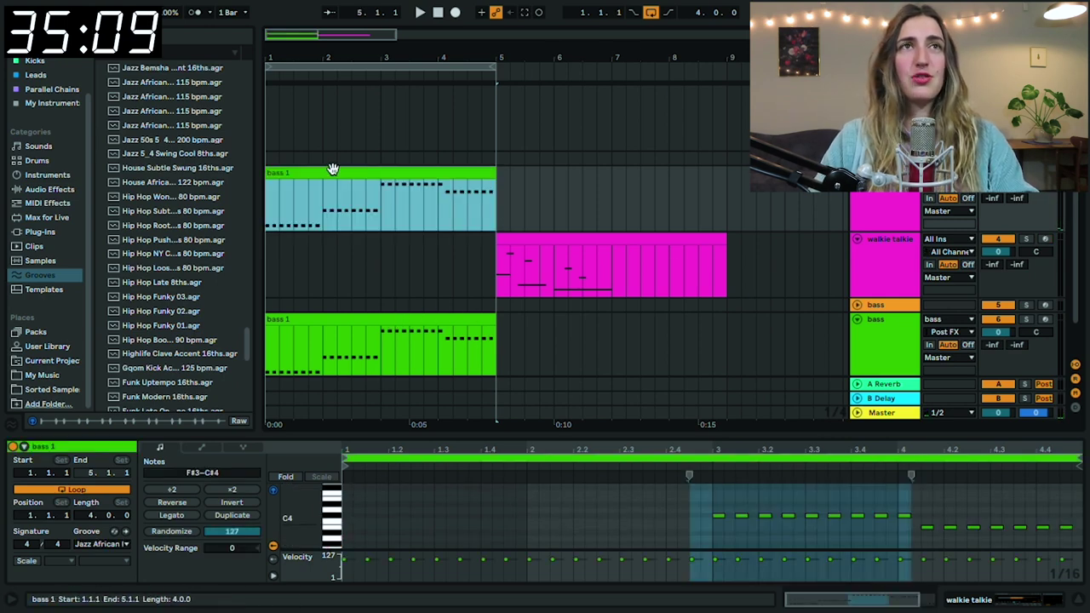
pyautogui.click(358, 200)
pyautogui.moveTo(497, 435); pyautogui.dragTo(499, 254)
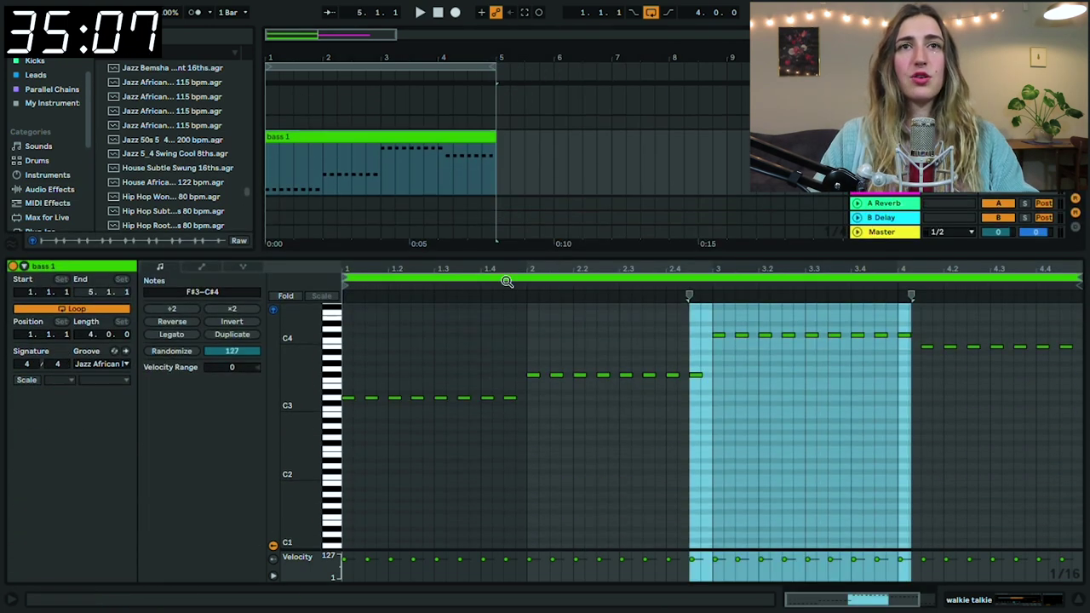
pyautogui.click(349, 462)
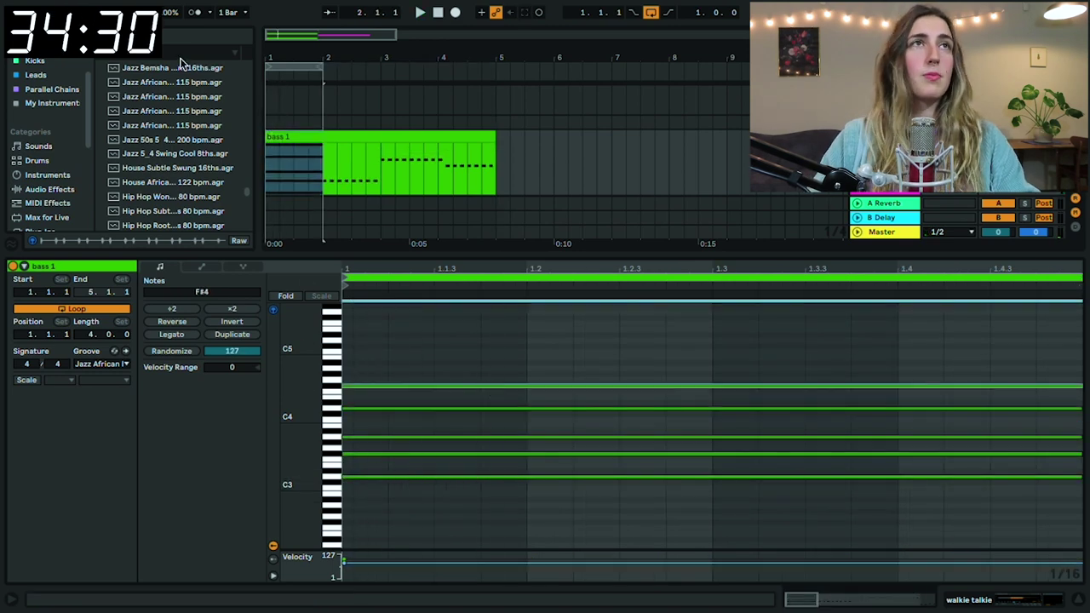
# Search the browser for the Arpeggiator and copy the four-bar chord clip to bar 1 of the second walkie talkie track
pyautogui.click(165, 36)
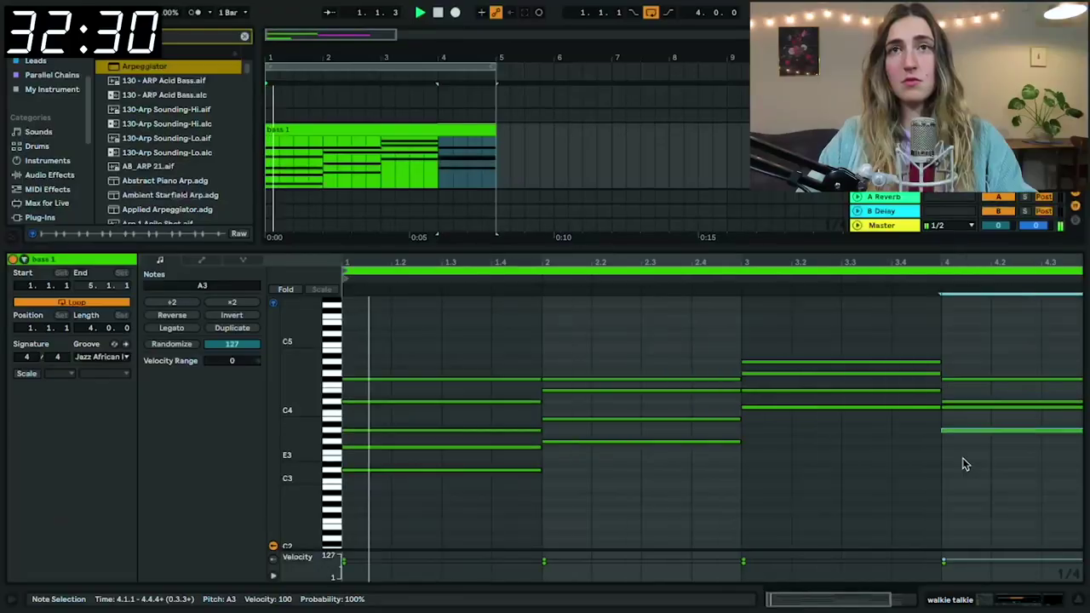
pyautogui.moveTo(421, 248); pyautogui.dragTo(425, 435)
pyautogui.moveTo(417, 135); pyautogui.dragTo(418, 224)
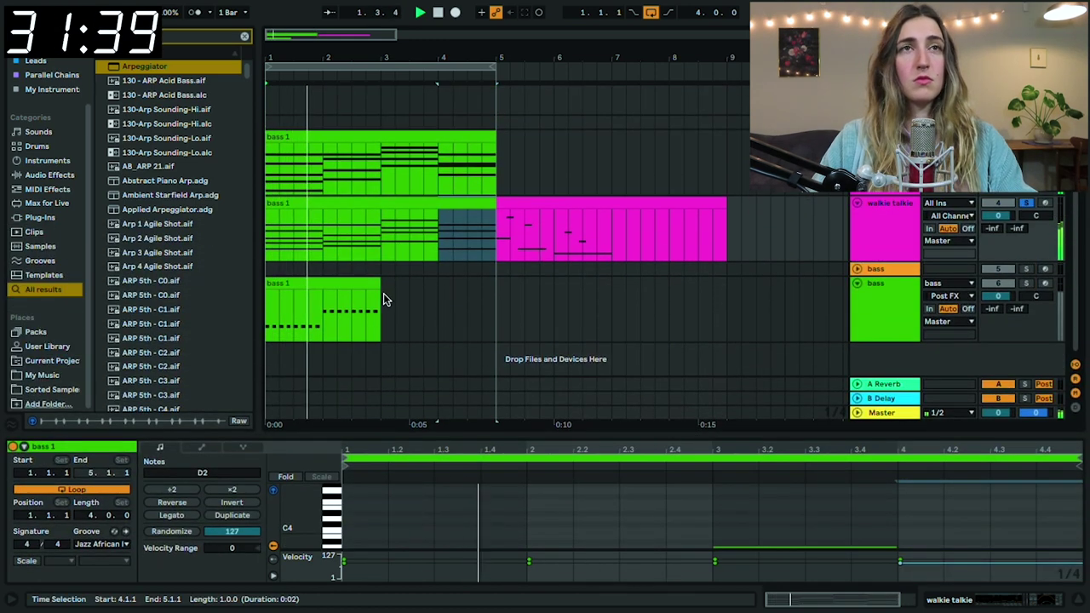
# Vary the four-bar bass line with an extra D3 note late in bar 2 and an F#3 note at 3.2.4
pyautogui.click(364, 290)
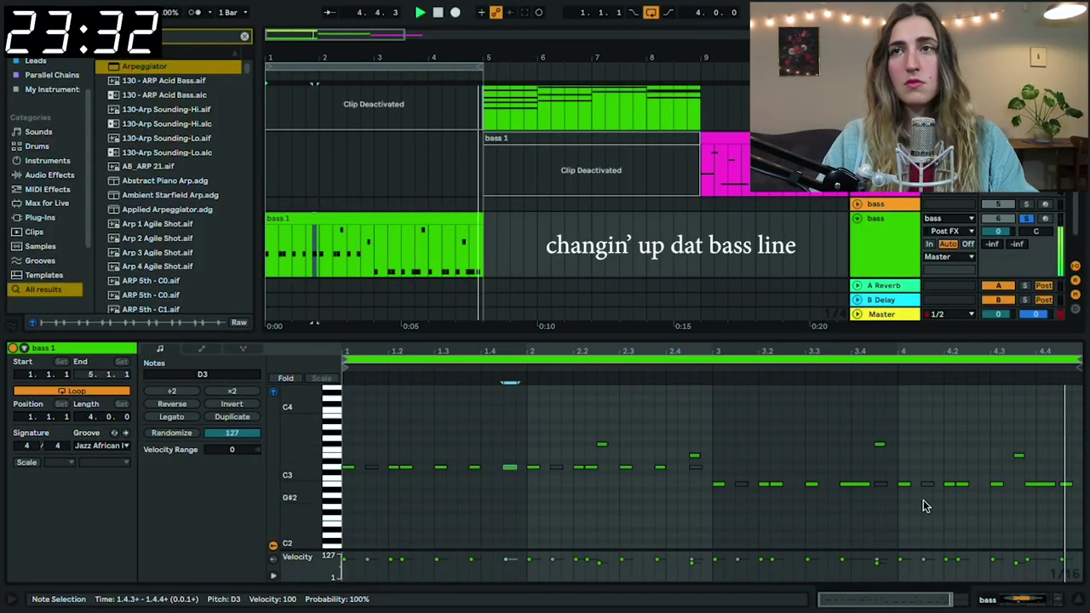
pyautogui.doubleClick(683, 467)
pyautogui.moveTo(799, 449); pyautogui.dragTo(798, 444)
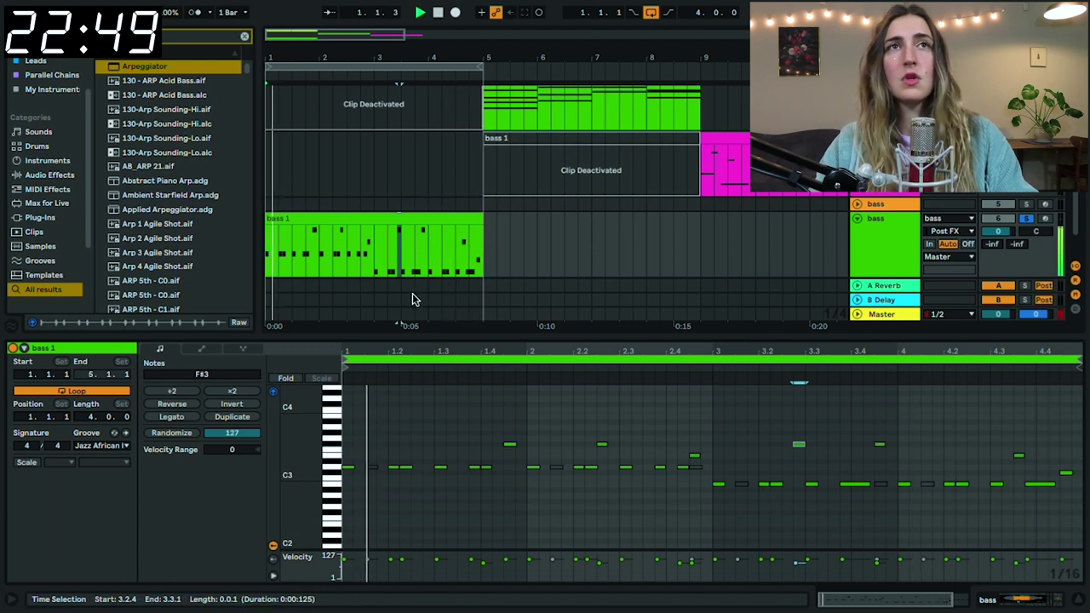
pyautogui.click(389, 218)
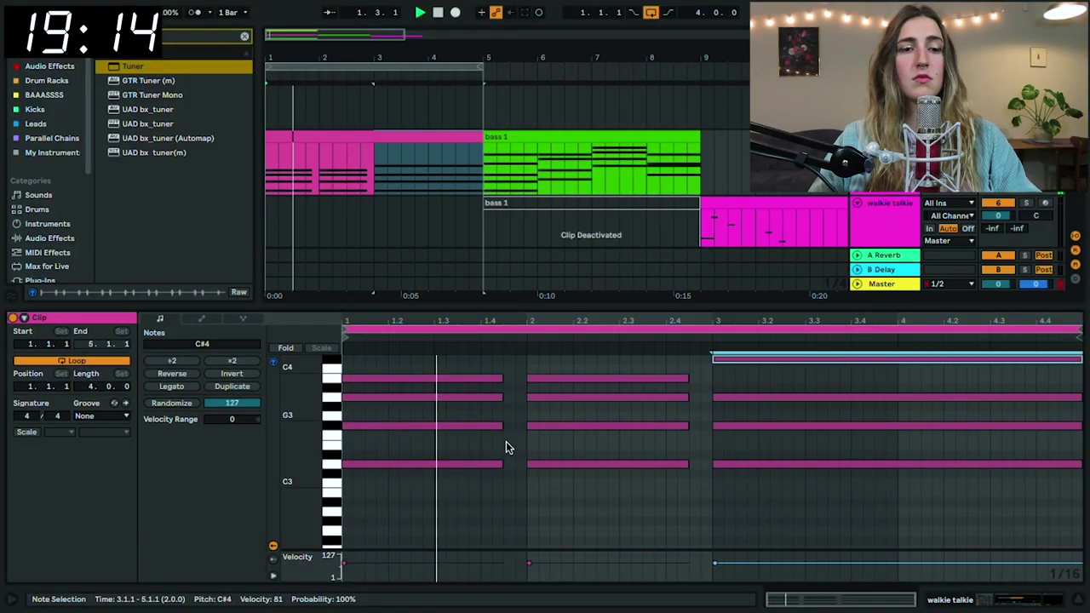
# Shorten the long chord at bar 3 of the walkie talkie clip to leave a gap before bar 4, and repeat it at bar 4
pyautogui.click(735, 473)
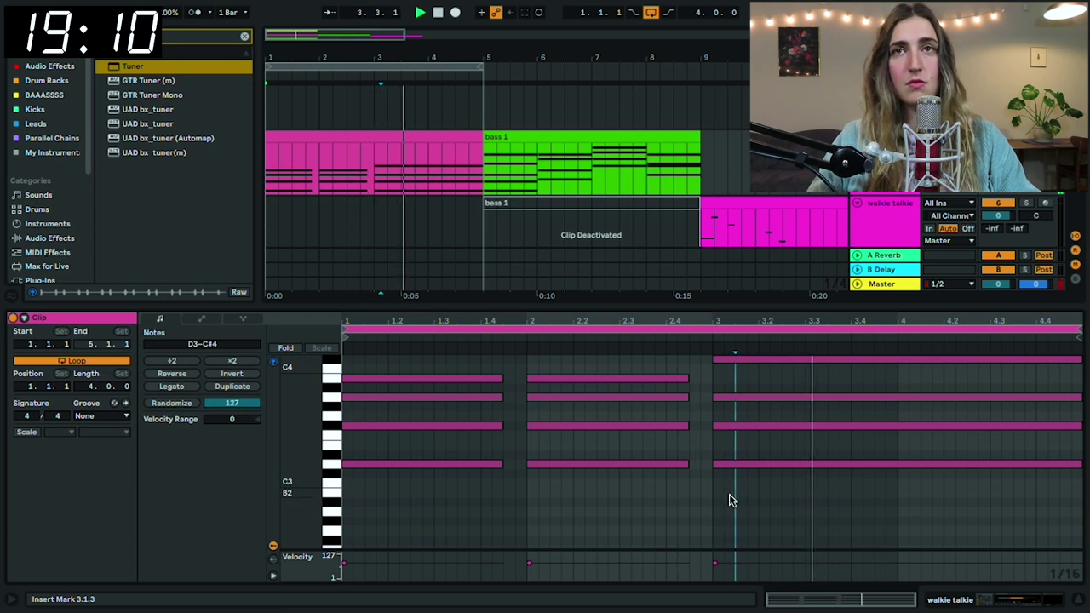
pyautogui.press('space')
pyautogui.moveTo(928, 477); pyautogui.dragTo(901, 303)
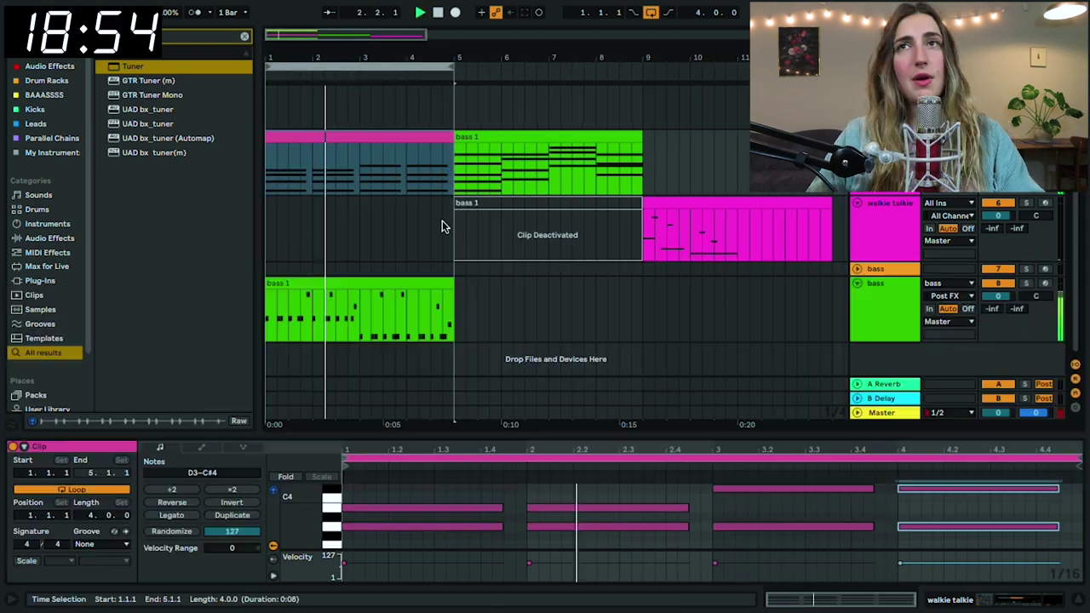
# Copy the walkie talkie chord clip onto the flute track at bar 1 and set the flute volume to -4.6 dB
pyautogui.click(457, 219)
pyautogui.scroll(3, 468, 229)
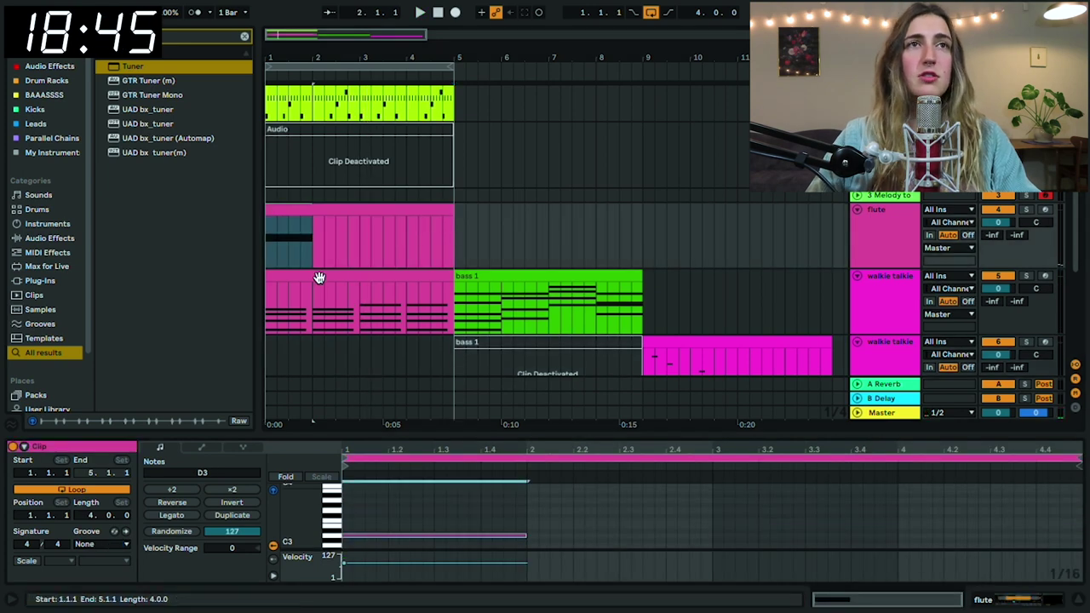
pyautogui.moveTo(318, 278); pyautogui.dragTo(316, 238)
pyautogui.press('space')
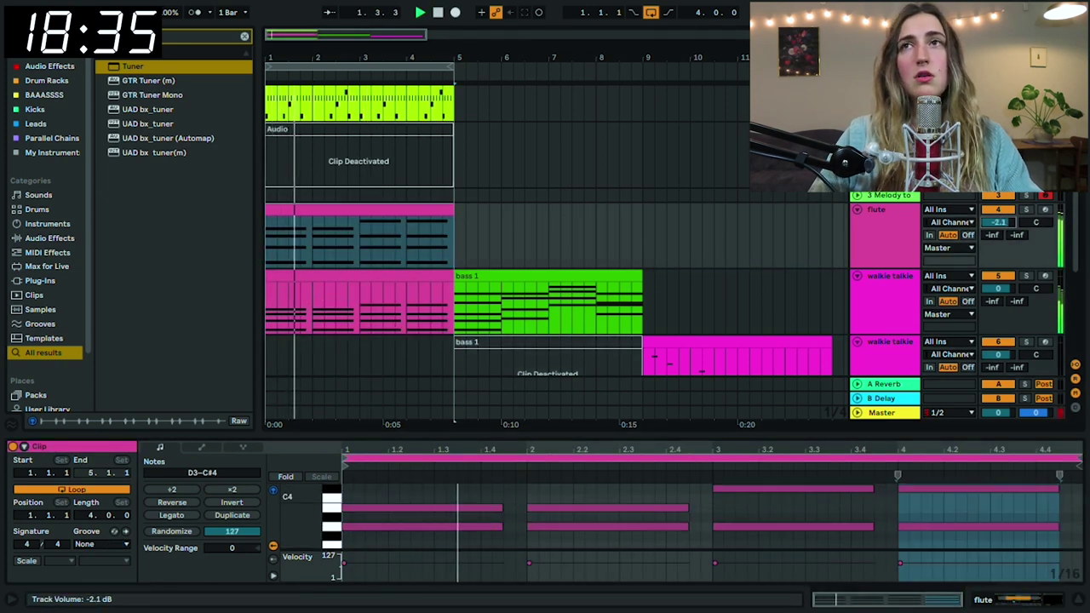
pyautogui.moveTo(997, 222); pyautogui.dragTo(997, 230)
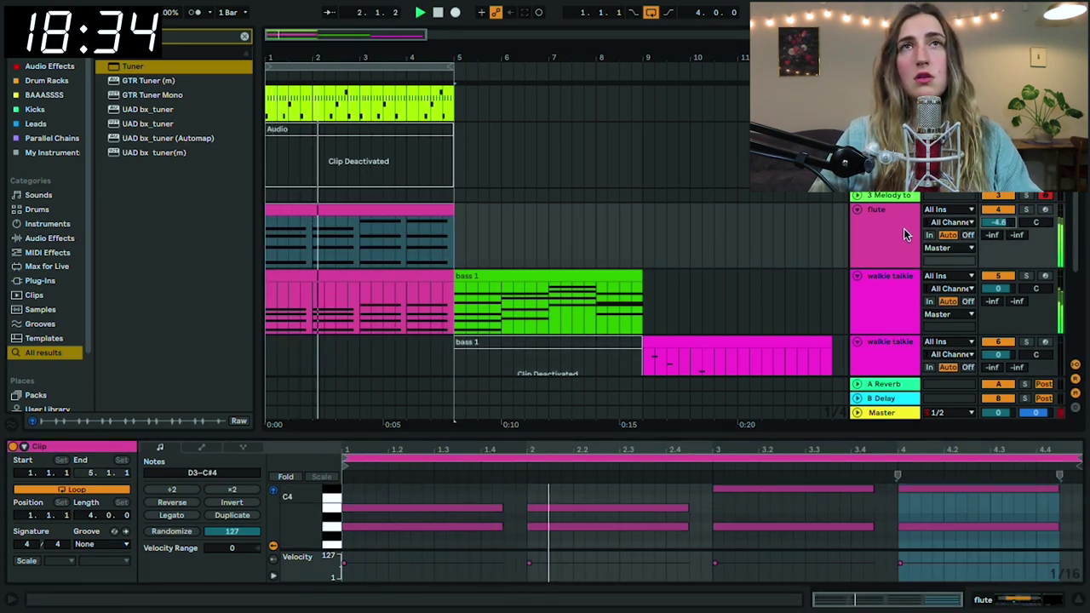
# Add a Compressor to the flute track and sidechain it from the 1-Court Climbs - Found Sounds Drum Rack track
pyautogui.click(244, 35)
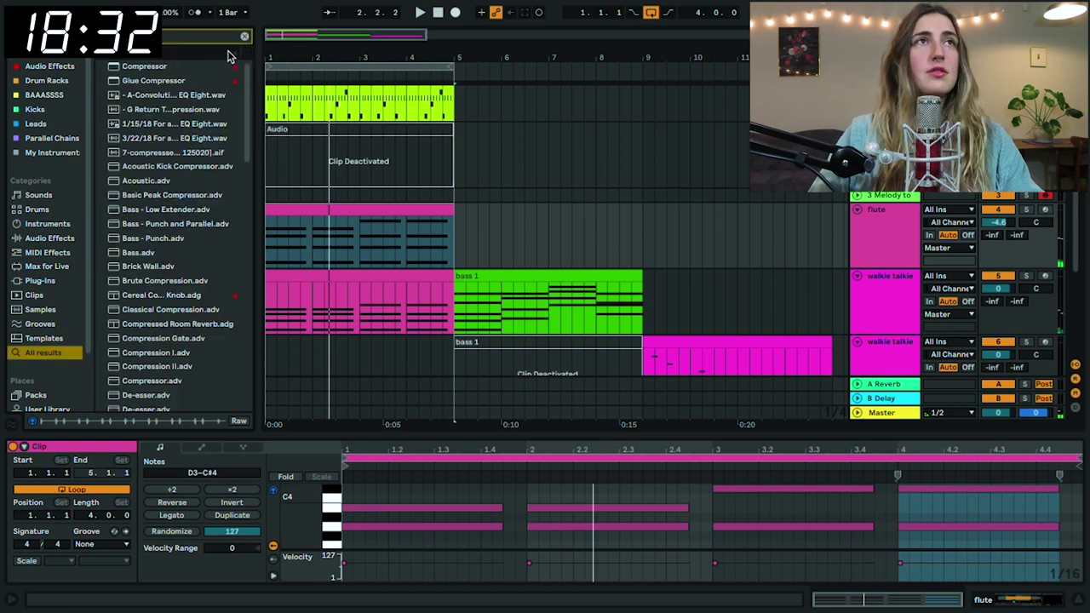
pyautogui.moveTo(170, 65); pyautogui.dragTo(481, 256)
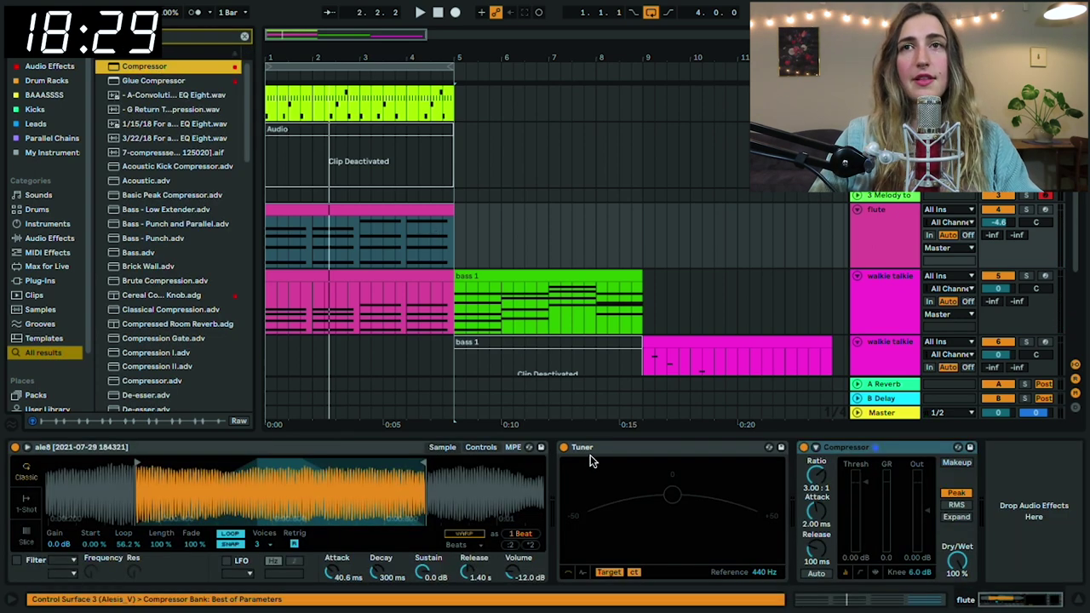
pyautogui.click(814, 447)
pyautogui.click(826, 484)
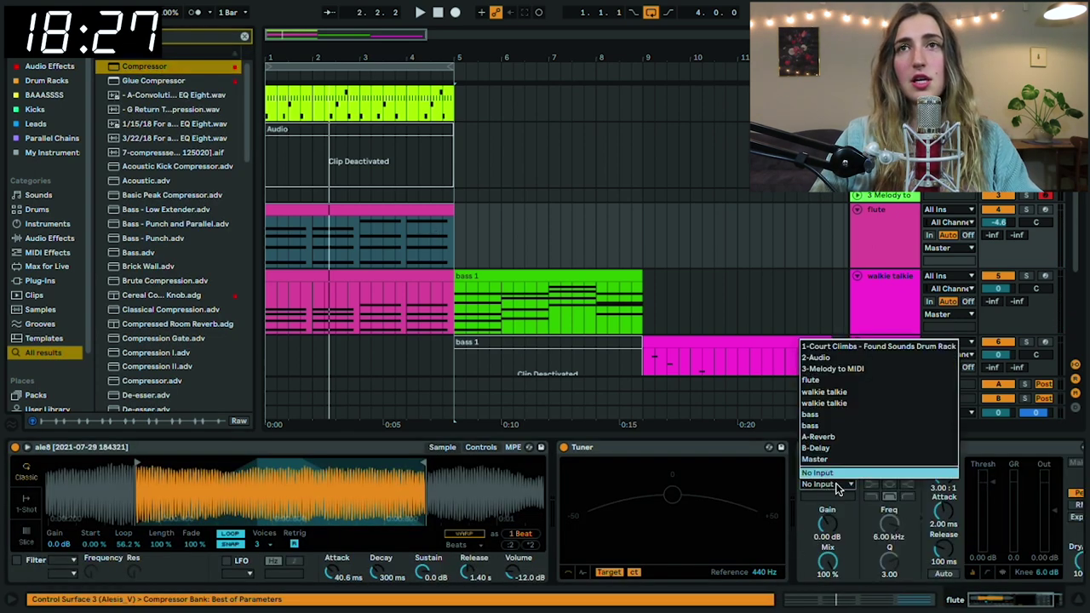
pyautogui.click(835, 346)
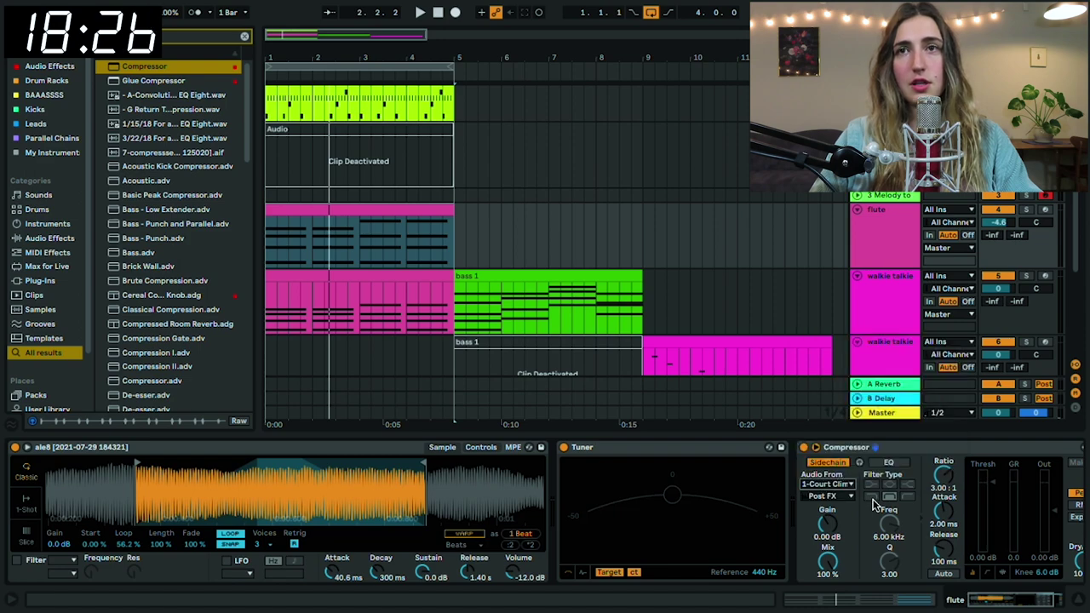
pyautogui.click(830, 493)
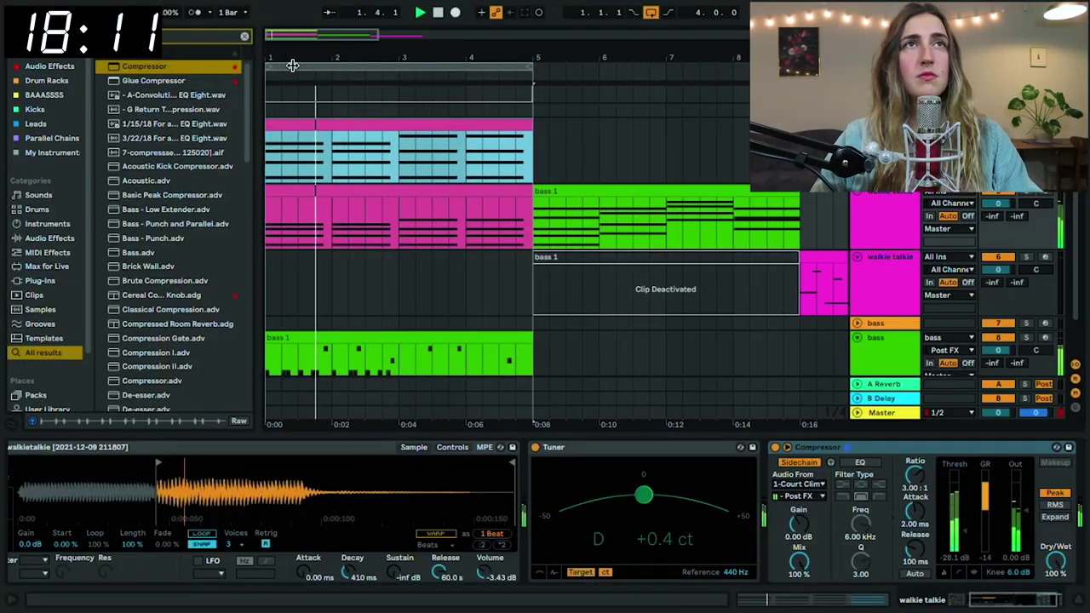
# Insert four bars of time at bar 1 and fill them with copies of the flute and bass clips
pyautogui.click(290, 65)
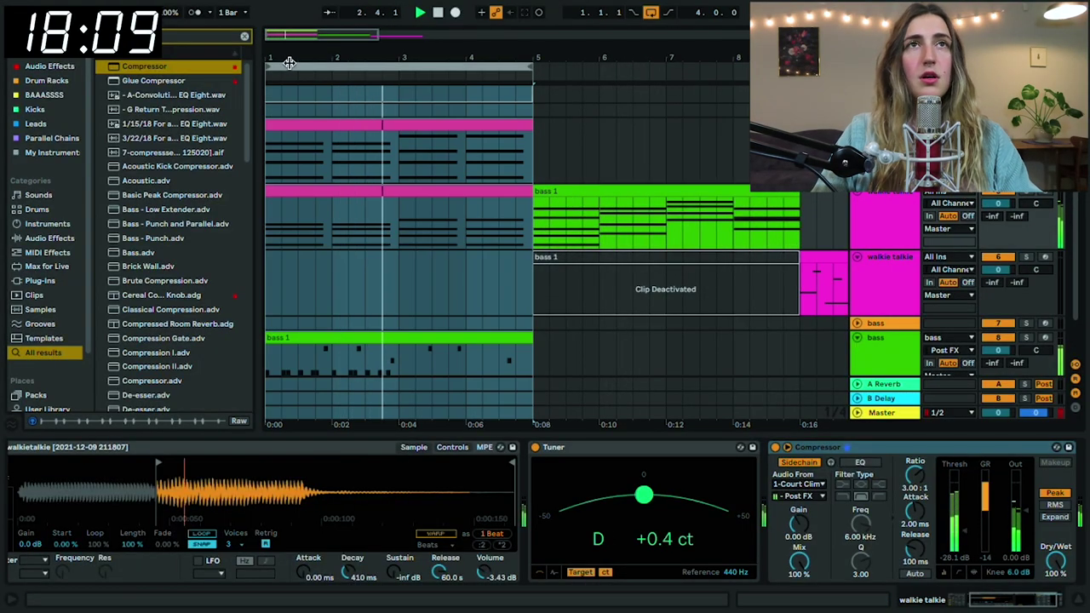
pyautogui.hotkey('ctrl', 'i')
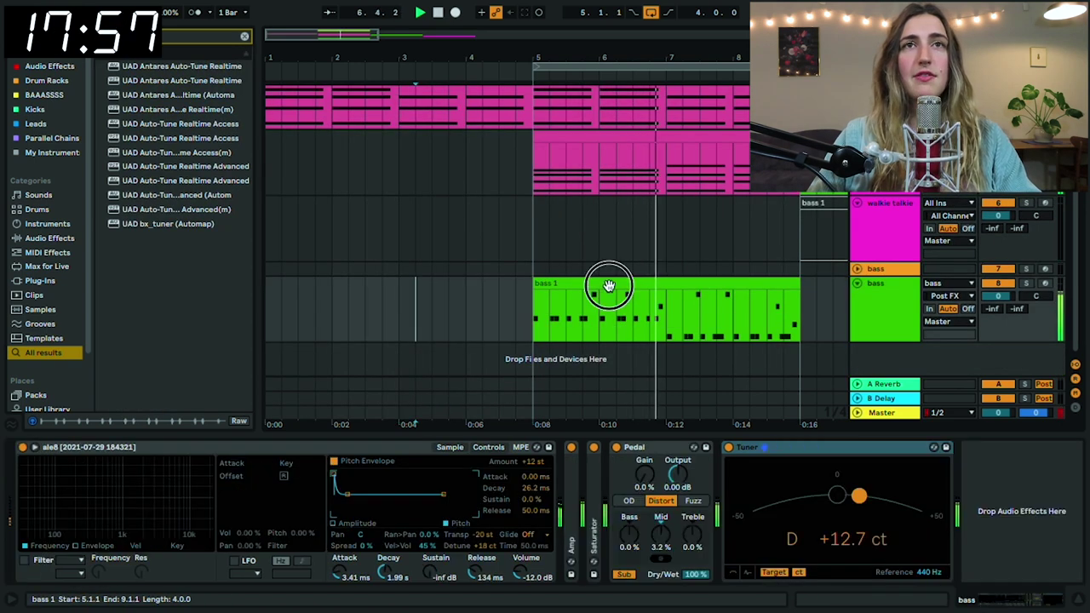
pyautogui.moveTo(608, 287); pyautogui.dragTo(313, 284)
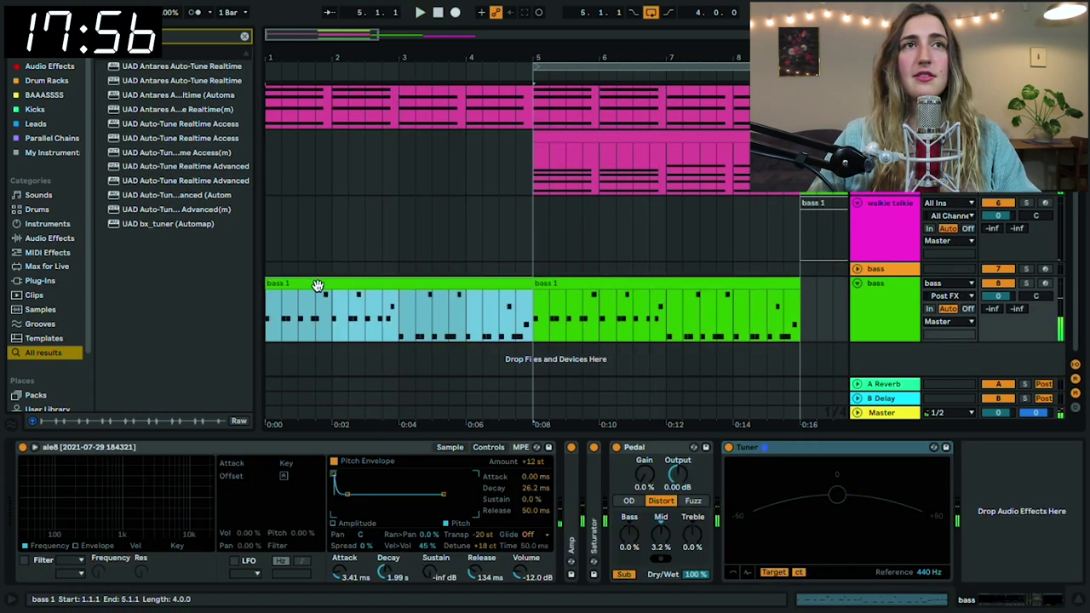
# Add Auto Pan to the flute track with 0° phase, a downward saw wave, a tempo-synced 1/12 rate and 65.9 % amount
pyautogui.scroll(1, 397, 292)
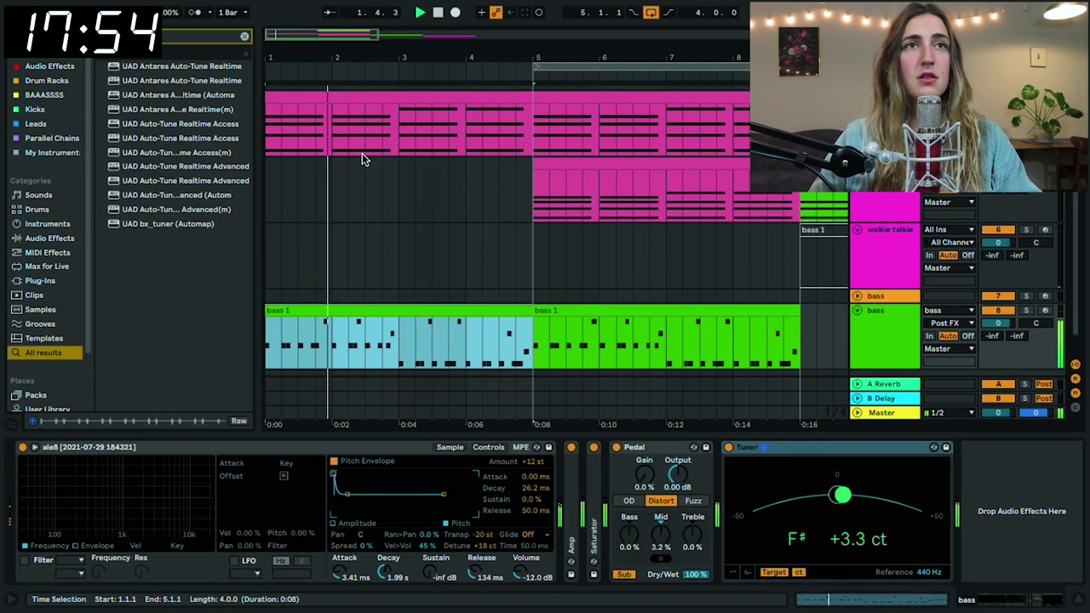
pyautogui.scroll(5, 331, 157)
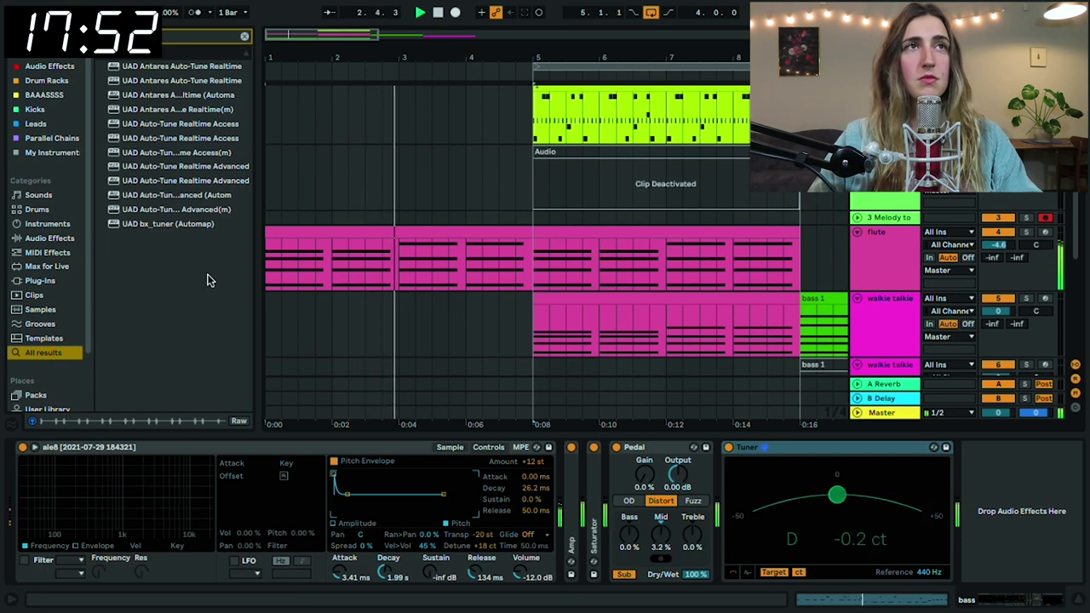
pyautogui.click(50, 237)
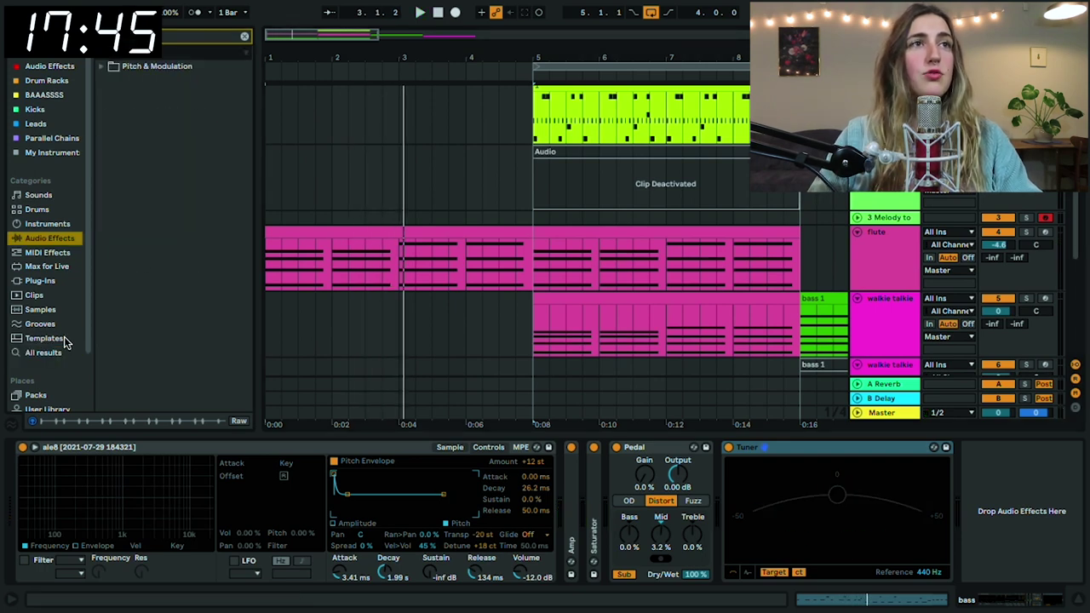
pyautogui.click(56, 351)
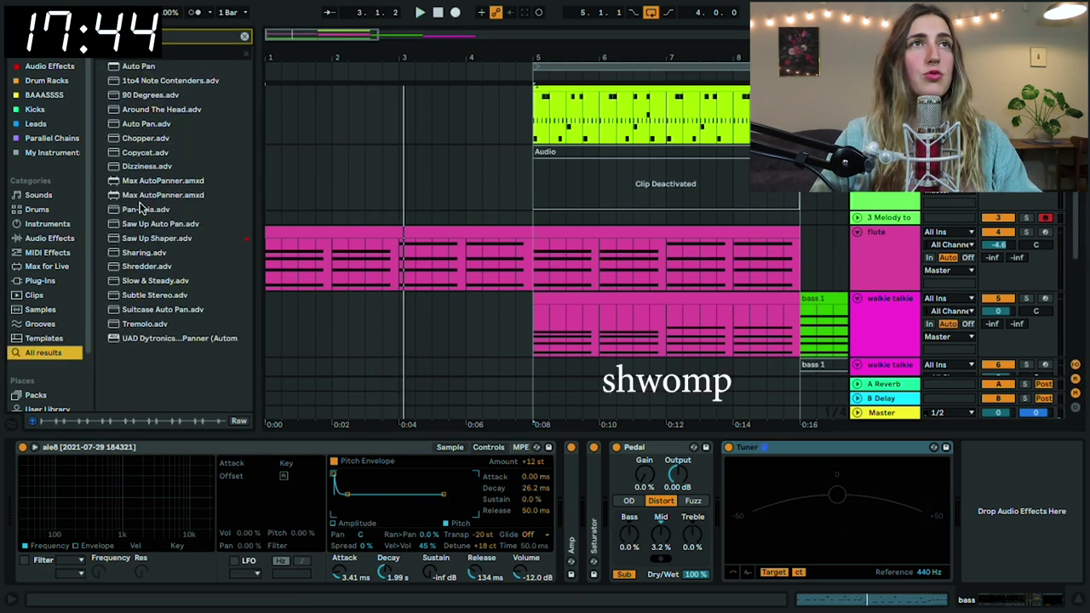
pyautogui.moveTo(136, 69); pyautogui.dragTo(316, 249)
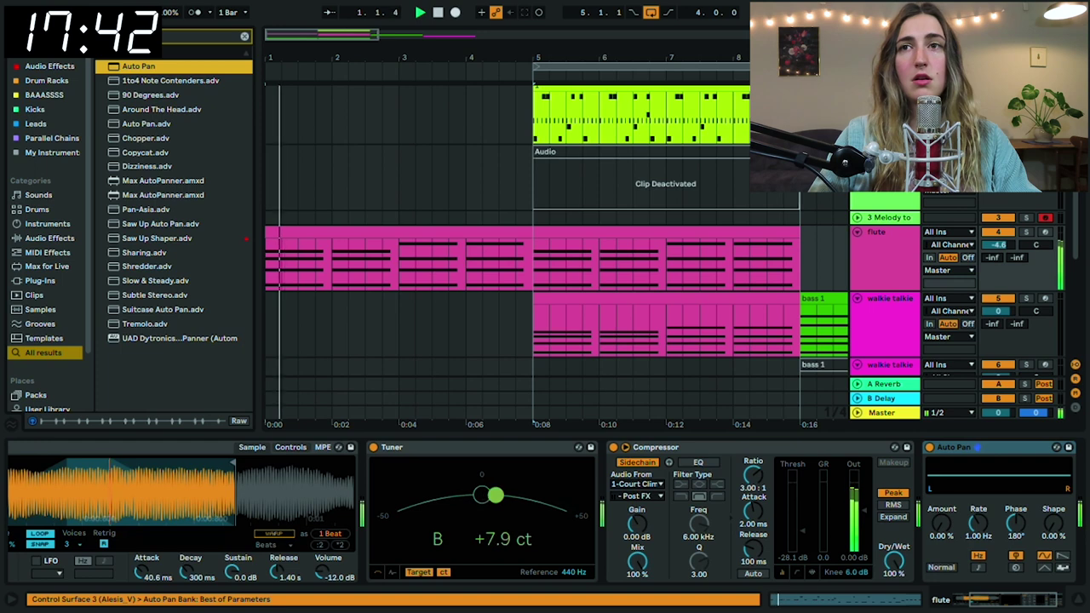
pyautogui.moveTo(1013, 527); pyautogui.dragTo(966, 537)
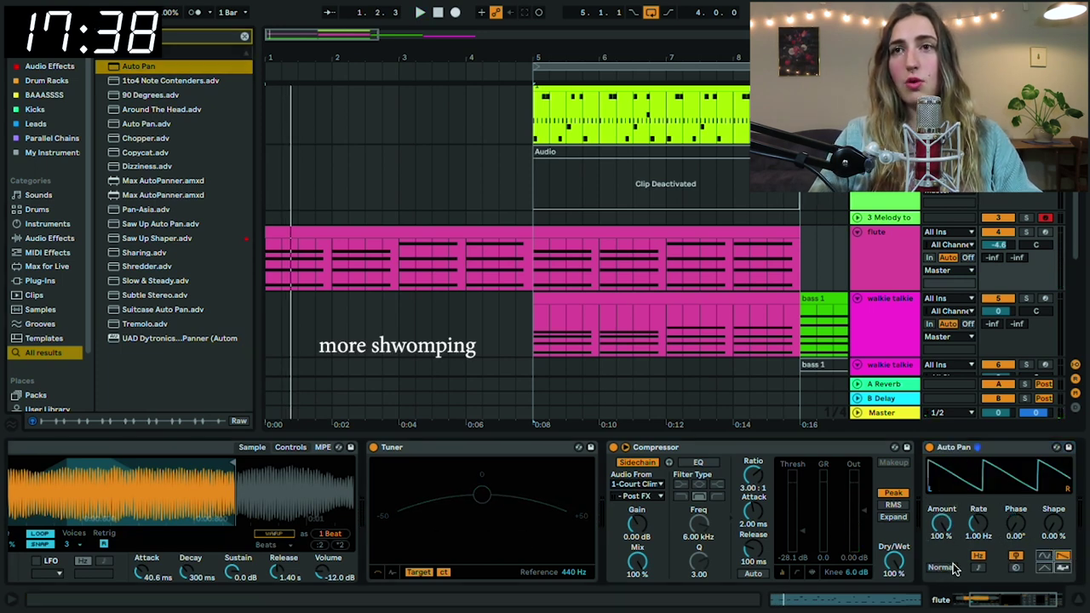
pyautogui.click(977, 567)
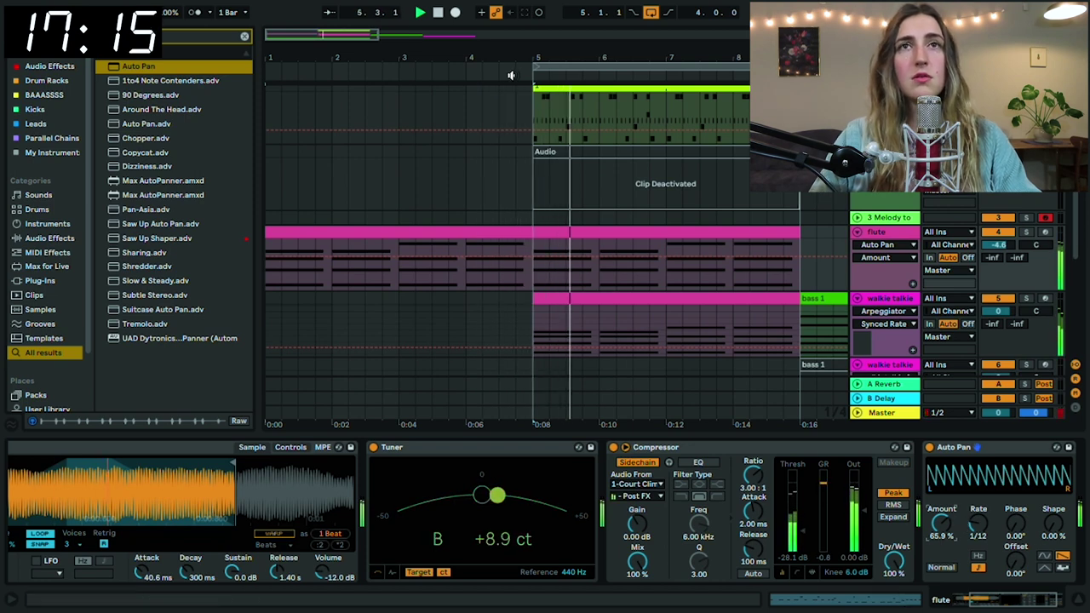
# Deactivate the chord clip at bar 5 on the first walkie talkie track
pyautogui.scroll(-2, 602, 274)
pyautogui.click(601, 267)
pyautogui.press('0')
pyautogui.scroll(-4, 604, 271)
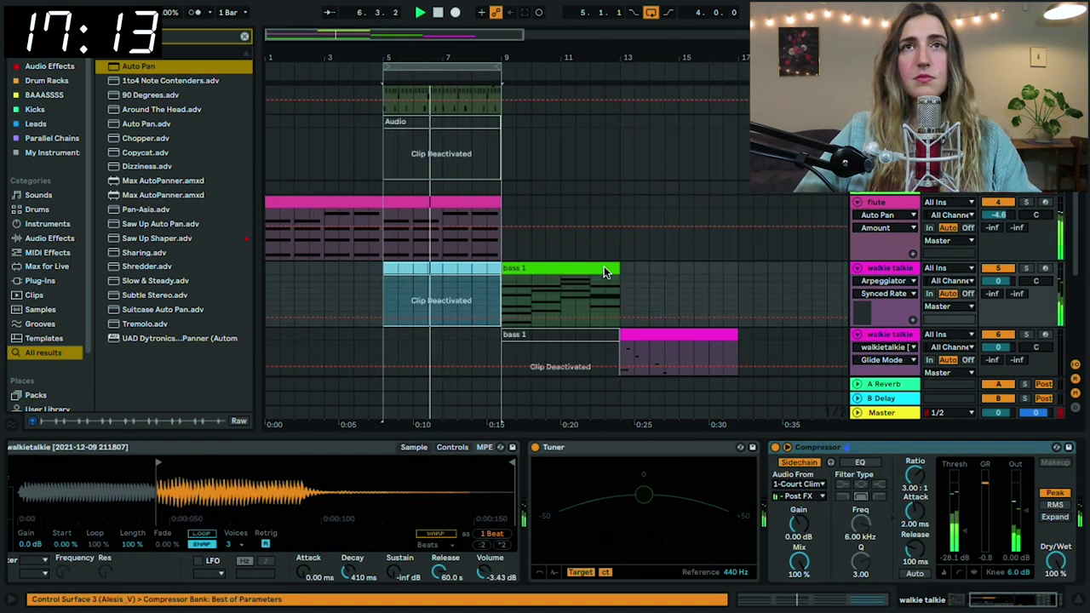
# Duplicate the looped four-bar section starting at bar 5 across all tracks
pyautogui.scroll(-4, 604, 271)
pyautogui.scroll(3, 328, 221)
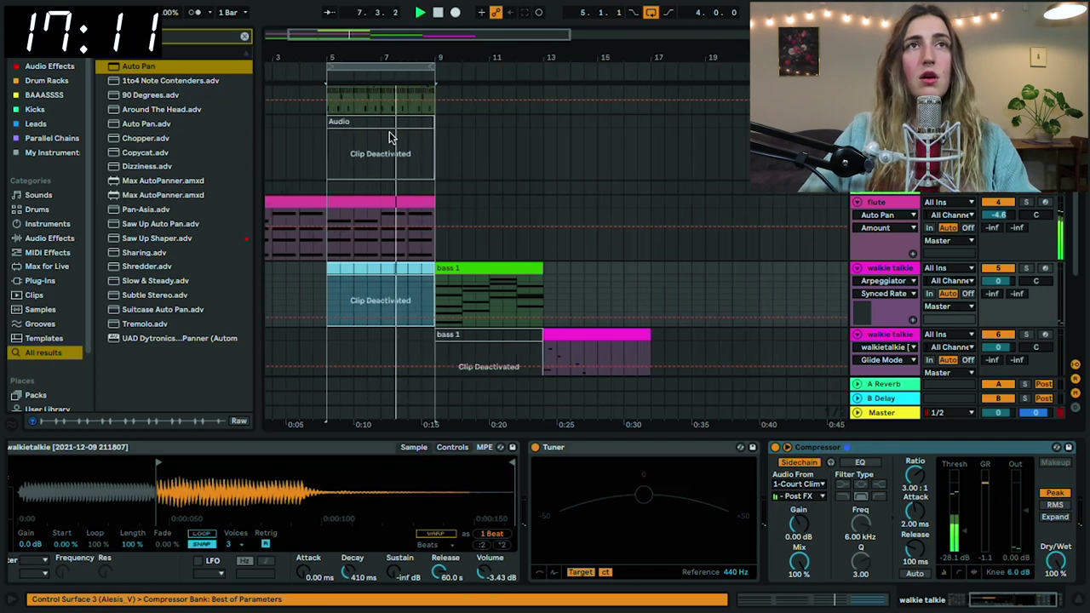
pyautogui.click(382, 64)
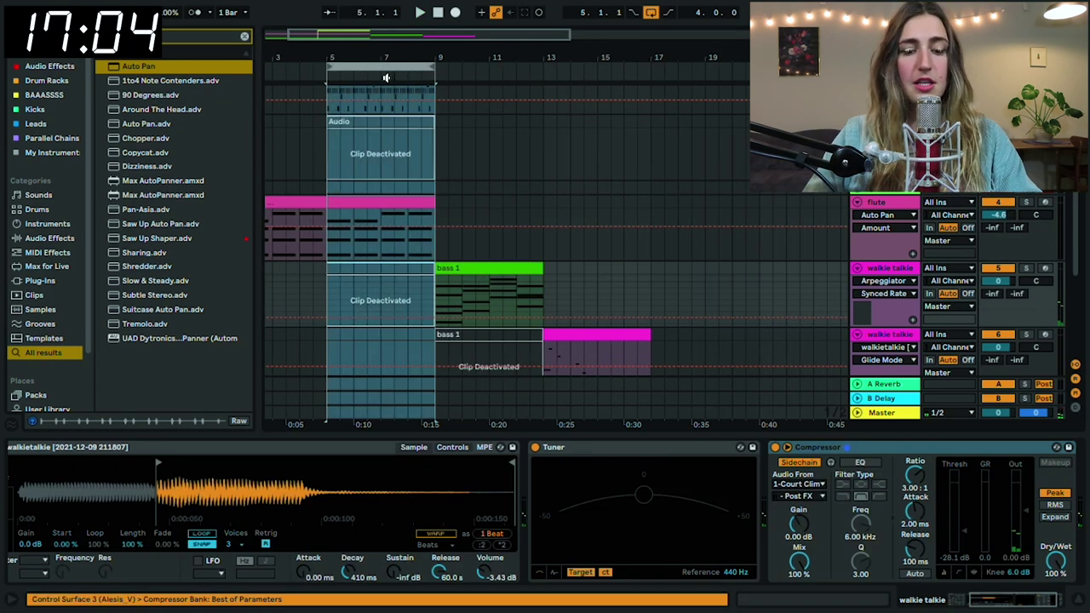
pyautogui.hotkey('ctrl', 'shift', 'd')
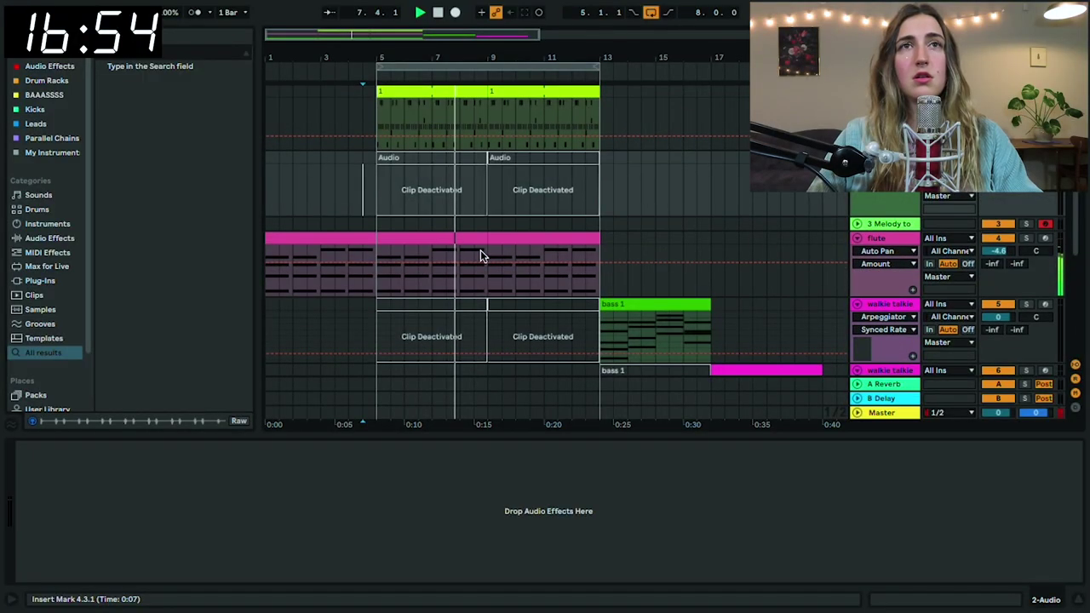
# Reactivate the walkie talkie chord clip at bar 9 and open its notes
pyautogui.scroll(-3, 480, 255)
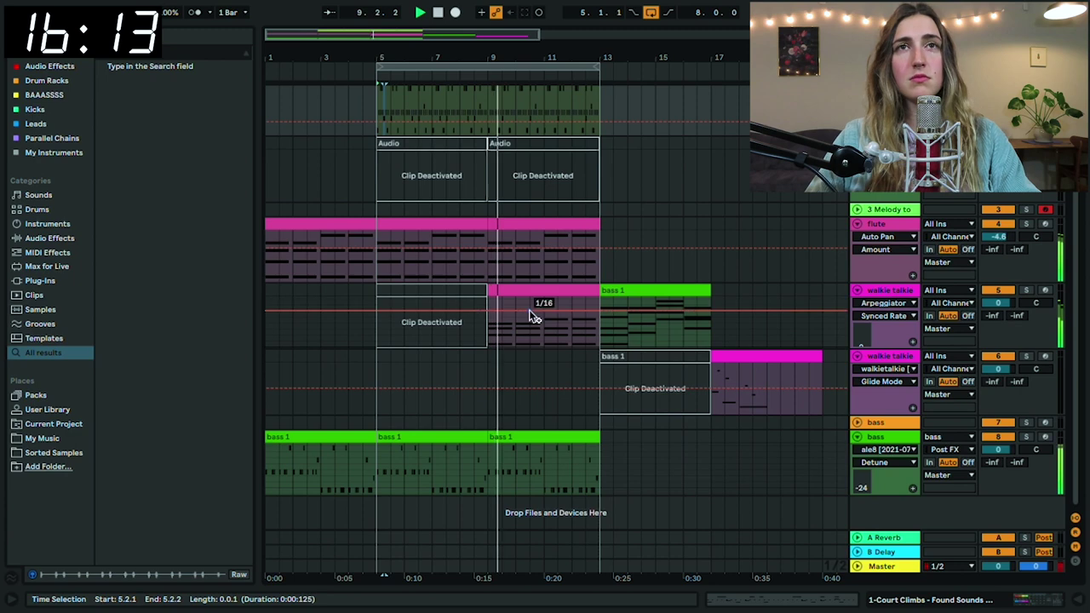
pyautogui.doubleClick(530, 316)
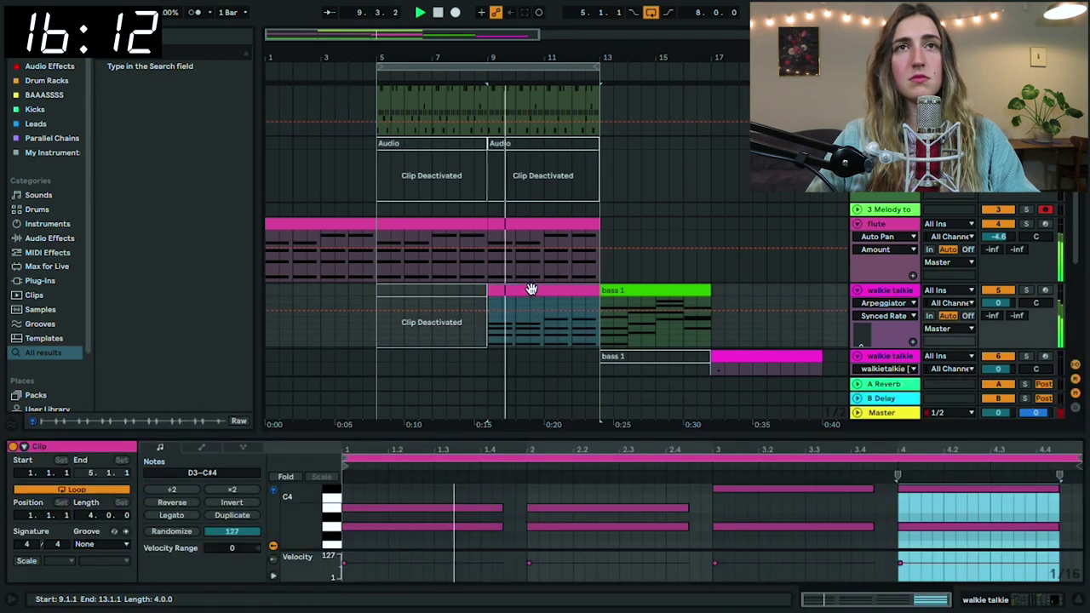
pyautogui.moveTo(470, 59); pyautogui.dragTo(470, 51)
pyautogui.scroll(-1, 530, 225)
pyautogui.scroll(-3, 531, 225)
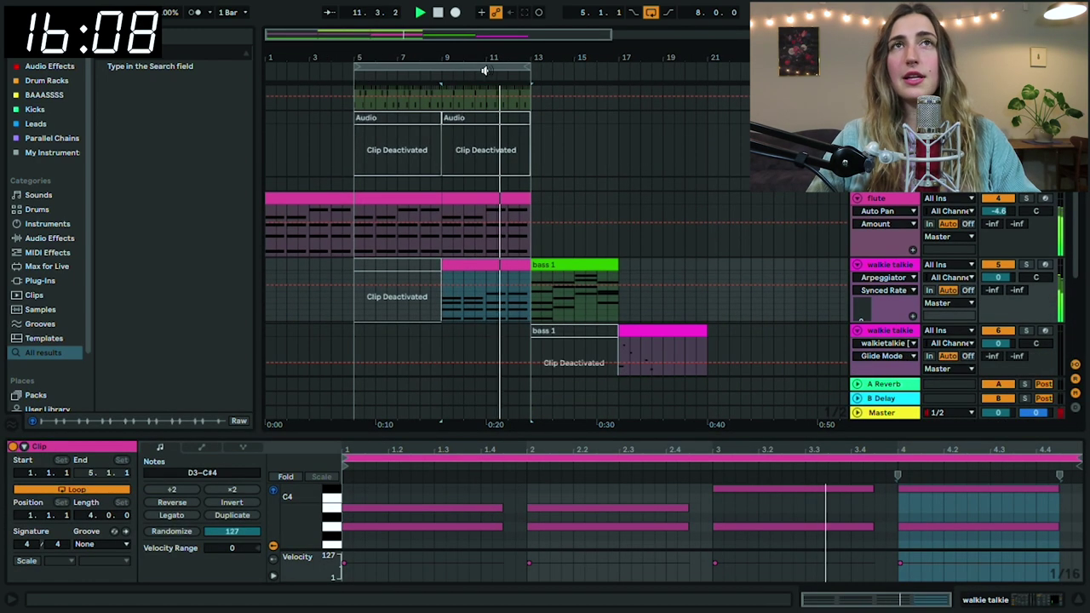
# Extend the loop to bar 17 and replace the bass 1 clip at bar 13 on the first walkie talkie track with an empty MIDI clip
pyautogui.moveTo(531, 67); pyautogui.dragTo(620, 70)
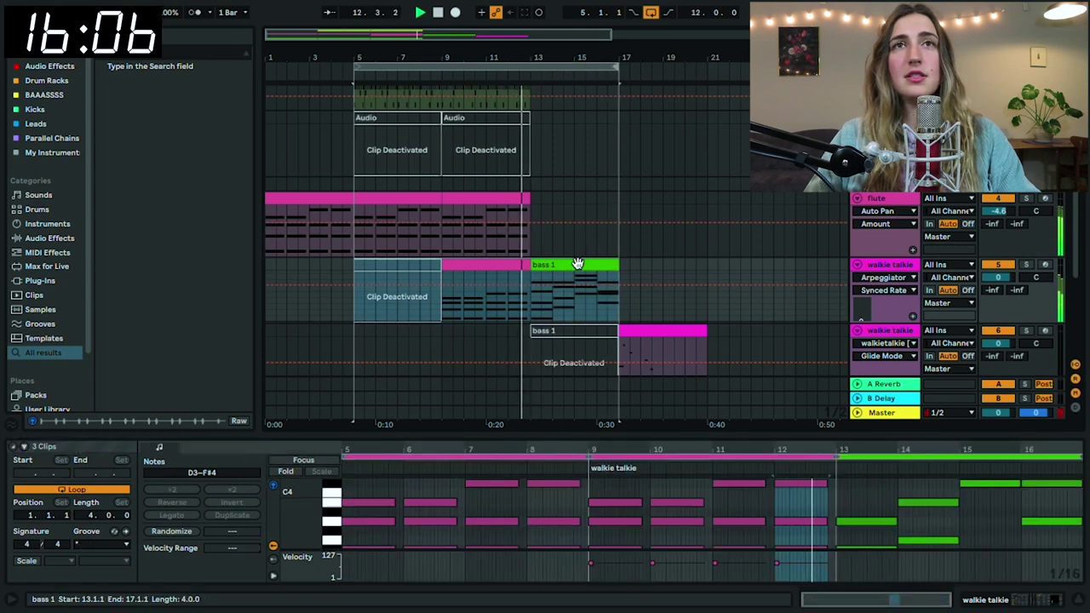
pyautogui.click(516, 265)
pyautogui.press('space')
pyautogui.click(553, 265)
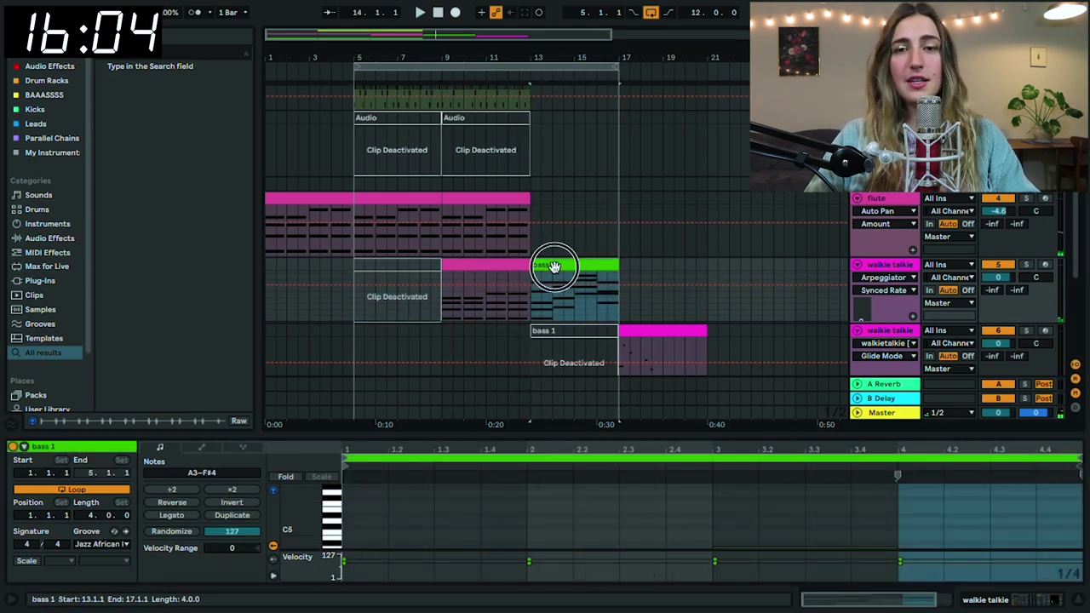
pyautogui.press('Delete')
pyautogui.press('super+shift+m')
pyautogui.scroll(1, 554, 278)
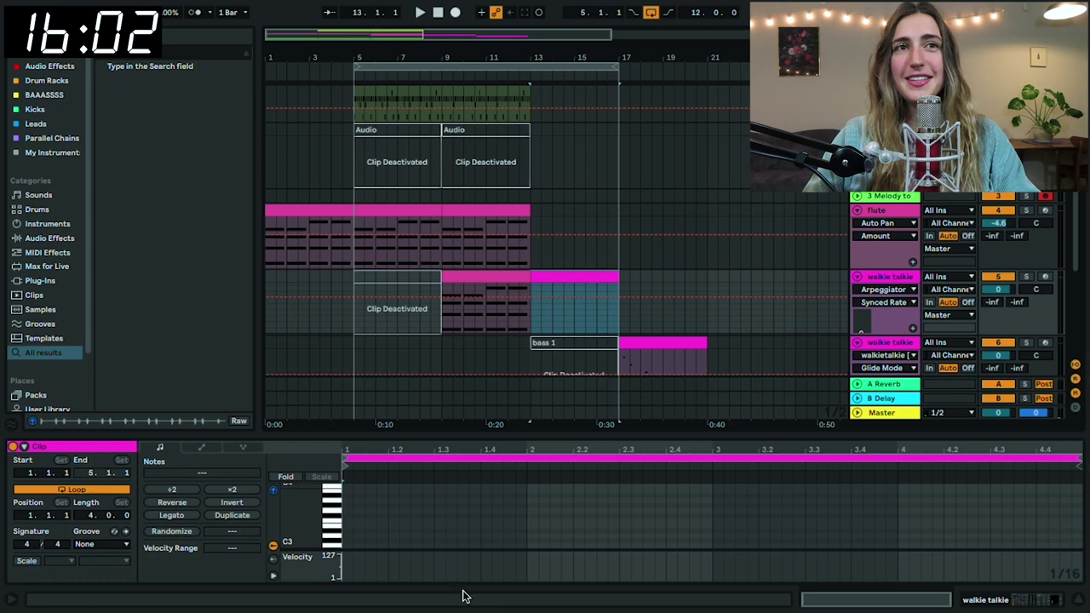
# Add a note at the start of the empty walkie talkie clip, transpose it up eight semitones and lengthen it to one bar
pyautogui.doubleClick(349, 512)
pyautogui.press('Up')
pyautogui.press('Up')
pyautogui.press('Up')
pyautogui.press('Up')
pyautogui.press('Up')
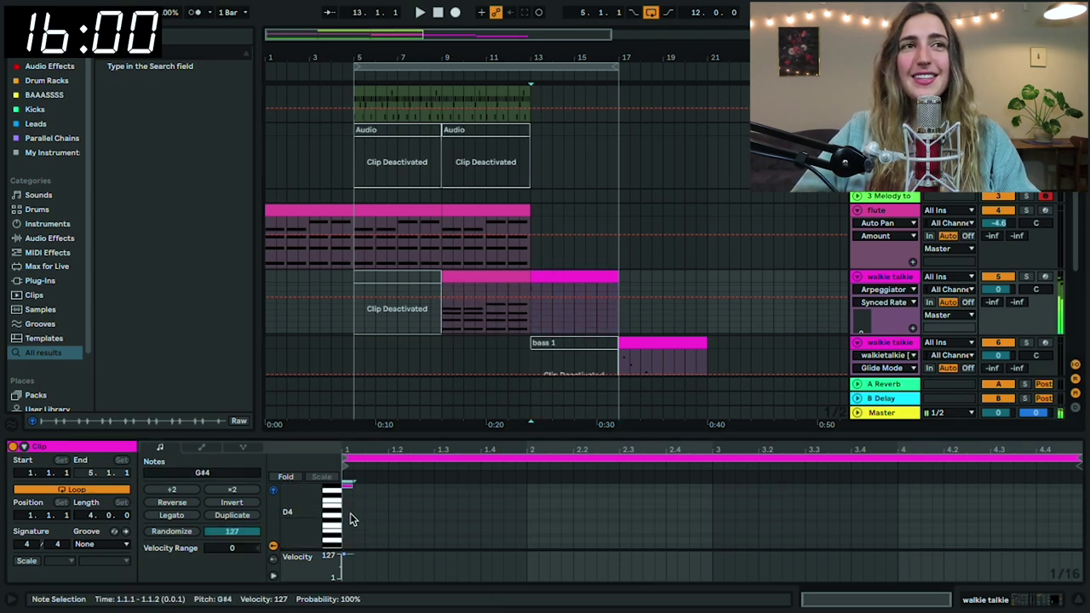
pyautogui.press('Up')
pyautogui.press('Up')
pyautogui.press('Up')
pyautogui.hotkey('shift', 'Right')
pyautogui.hotkey('shift', 'Right')
pyautogui.hotkey('shift', 'Right')
pyautogui.hotkey('shift', 'Right')
pyautogui.hotkey('shift', 'Right')
pyautogui.hotkey('shift', 'Right')
pyautogui.hotkey('shift', 'Right')
pyautogui.hotkey('shift', 'Right')
pyautogui.hotkey('shift', 'Right')
pyautogui.hotkey('shift', 'Right')
pyautogui.hotkey('shift', 'Right')
pyautogui.hotkey('shift', 'Right')
pyautogui.hotkey('shift', 'Right')
pyautogui.hotkey('shift', 'Right')
pyautogui.hotkey('shift', 'Right')
# Stack an E5 and another higher note above the long note at the start of the clip to build a chord
pyautogui.scroll(3, 350, 513)
pyautogui.doubleClick(349, 515)
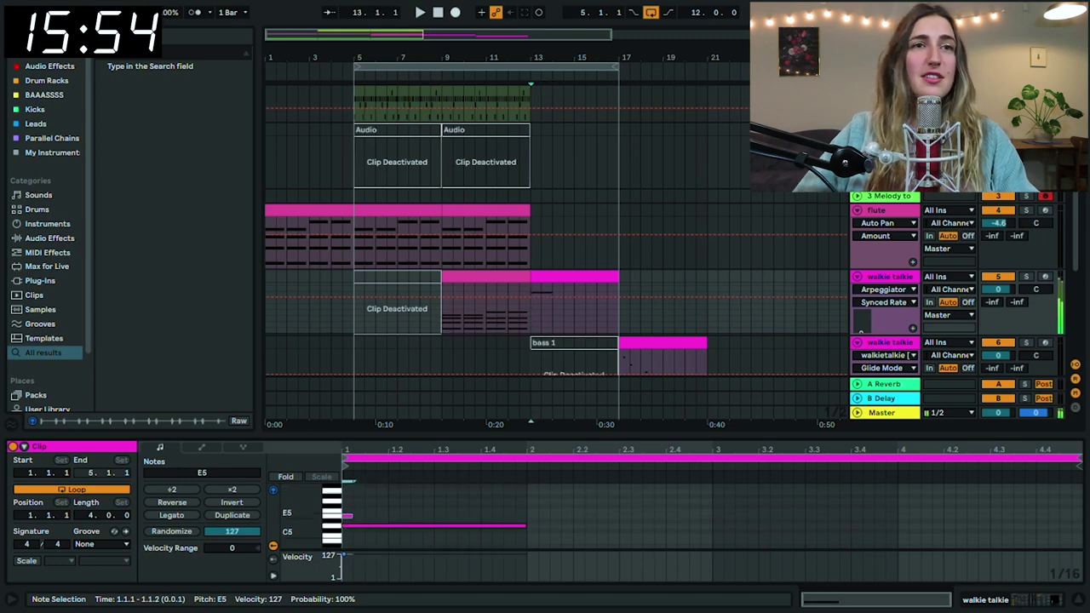
pyautogui.doubleClick(348, 492)
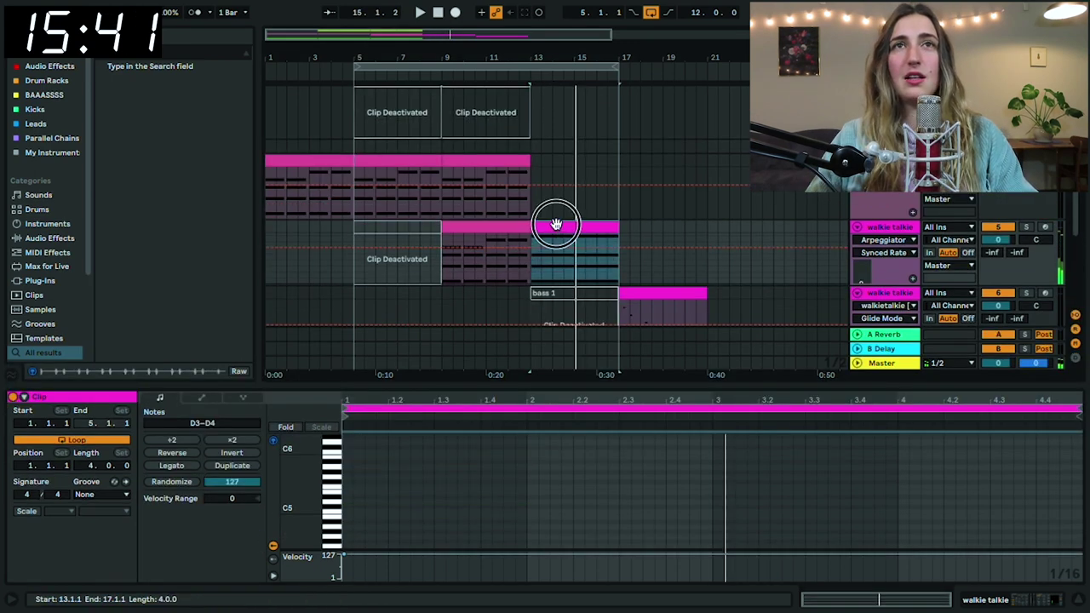
# Copy the chord clip at bar 13 to the flute track and automate the flute's Auto Pan to switch off from bar 13
pyautogui.moveTo(555, 224); pyautogui.dragTo(562, 184)
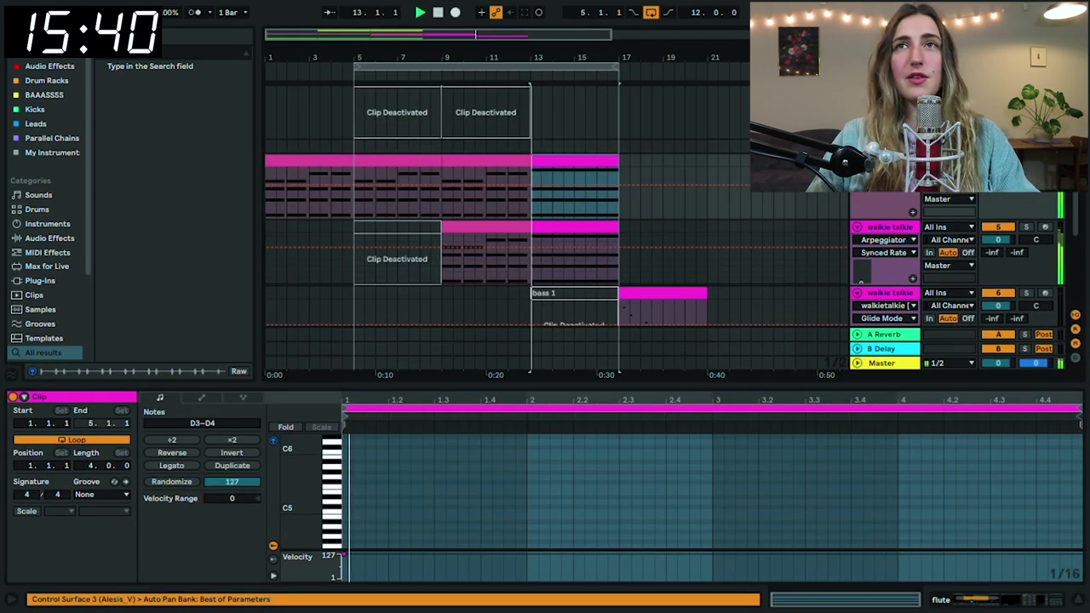
pyautogui.hotkey('shift', 'Tab')
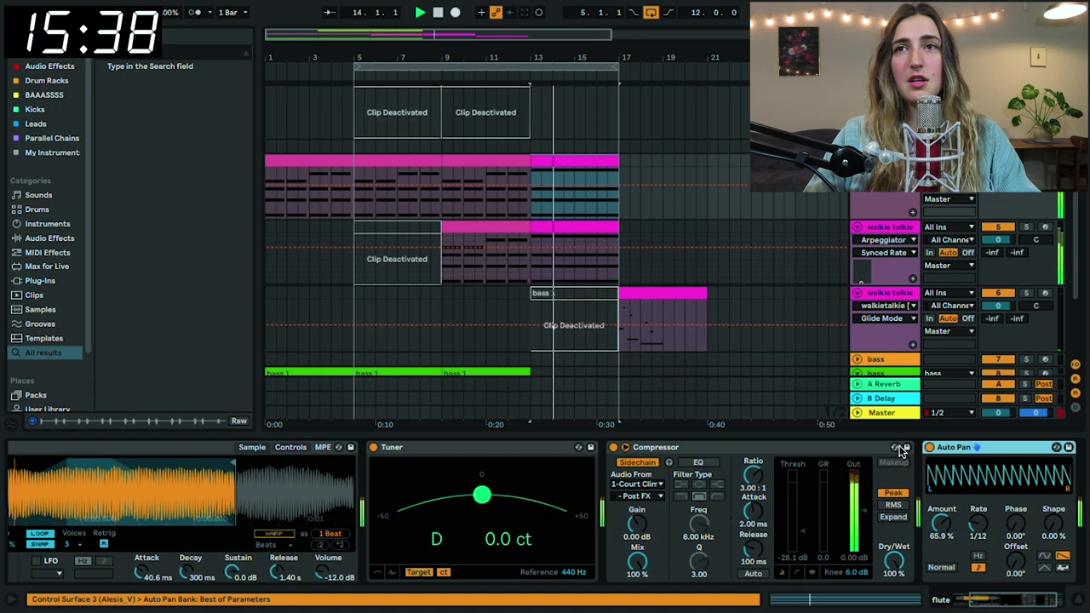
pyautogui.rightClick(936, 450)
pyautogui.click(555, 165)
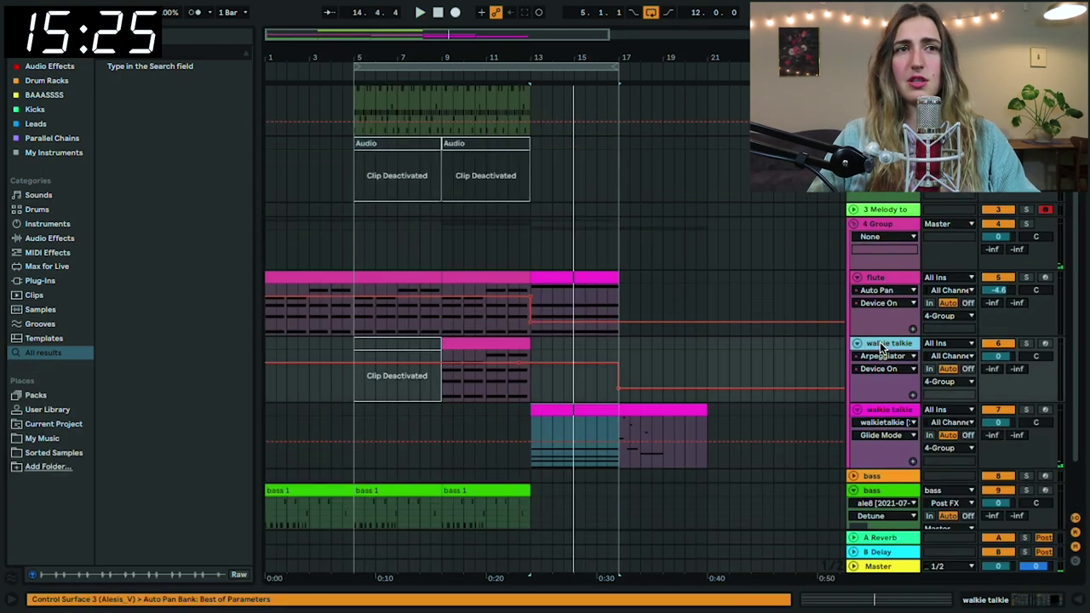
# Put the walkie talkie track's sidechain Compressor on the 4 Group track and play the section from bar 13
pyautogui.doubleClick(880, 342)
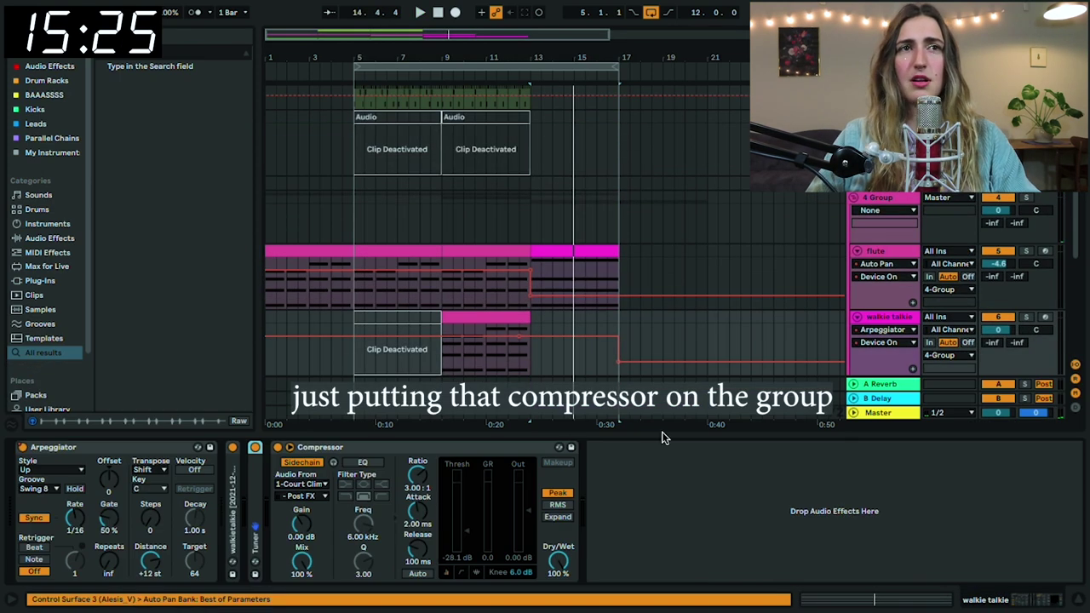
pyautogui.click(885, 211)
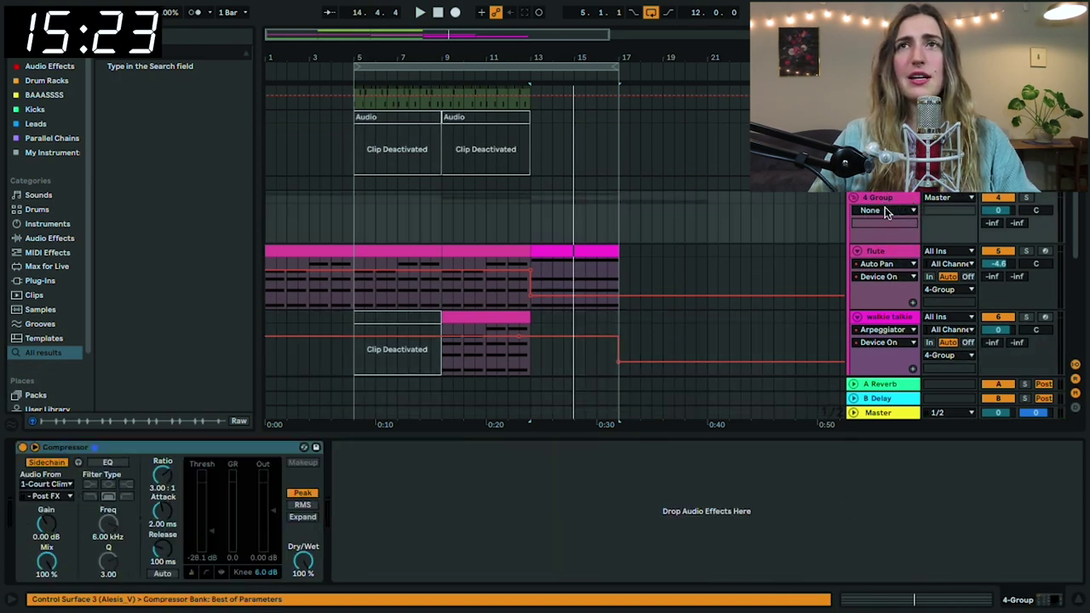
pyautogui.press('space')
# Bring drum clip 2 from the Session View into the arrangement at bars 13 to 17 on the drum track and play it
pyautogui.scroll(2, 524, 290)
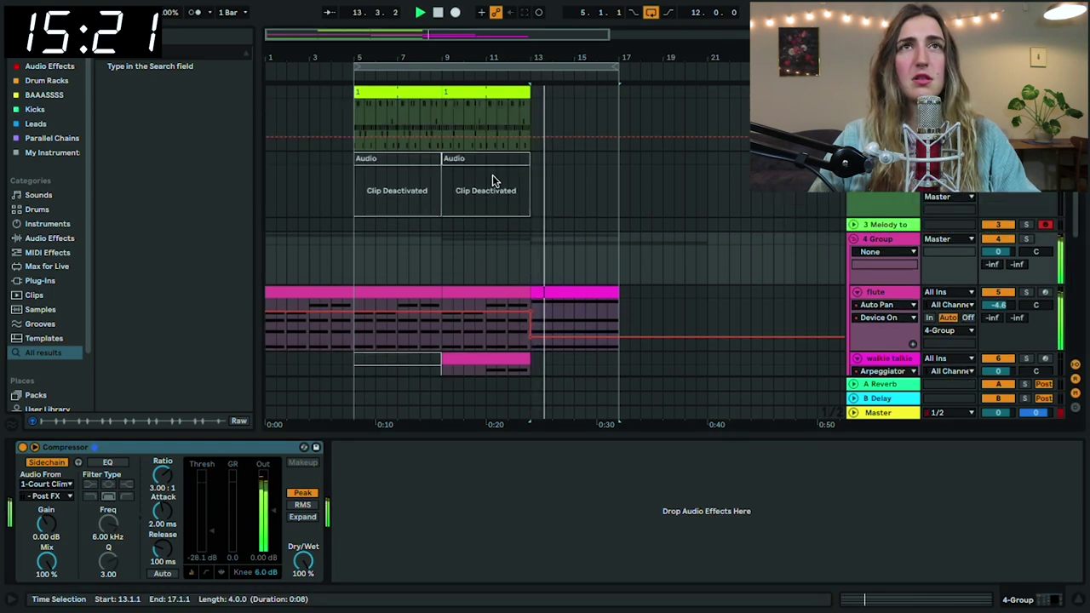
pyautogui.press('space')
pyautogui.press('Tab')
pyautogui.press('Tab')
pyautogui.moveTo(295, 134); pyautogui.dragTo(600, 91)
pyautogui.press('space')
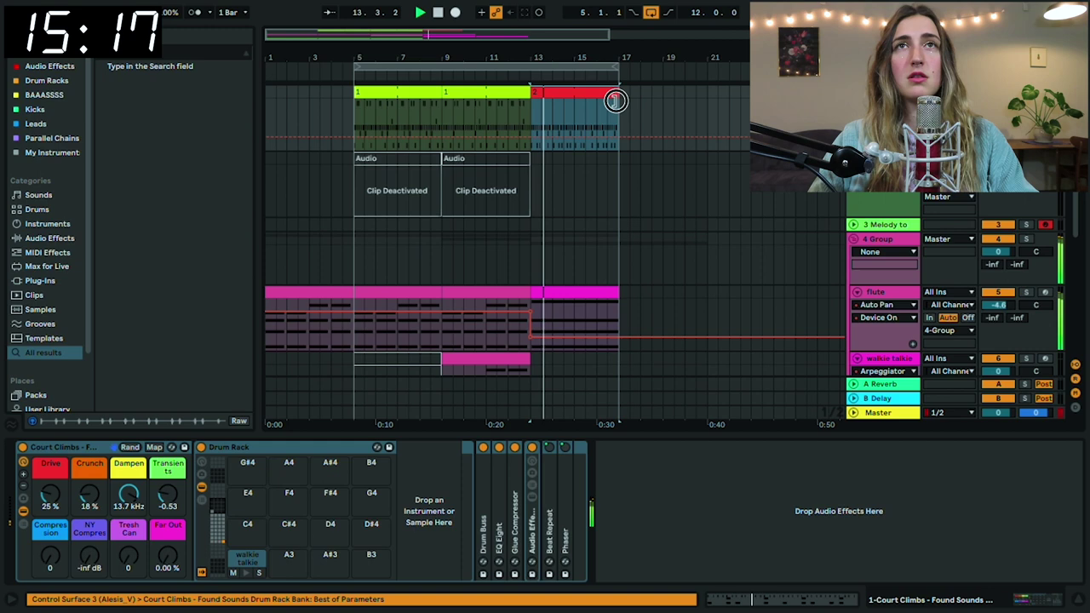
pyautogui.press('Tab')
pyautogui.press('Tab')
pyautogui.click(530, 107)
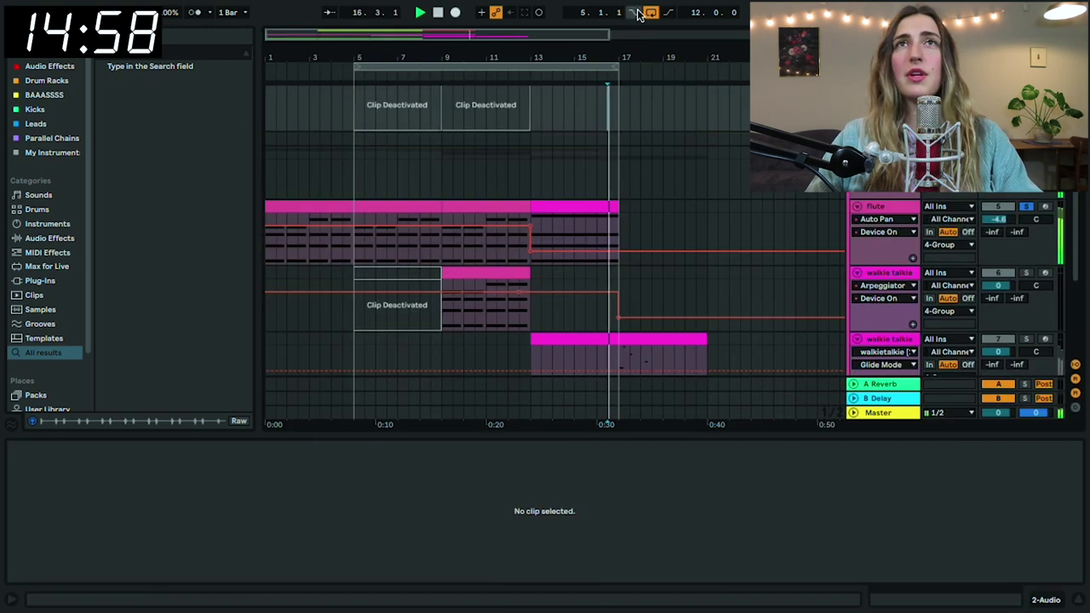
# Turn off the arrangement loop and add Hybrid Reverb with 100 % Dry/Wet after Auto Pan on the flute track
pyautogui.click(652, 10)
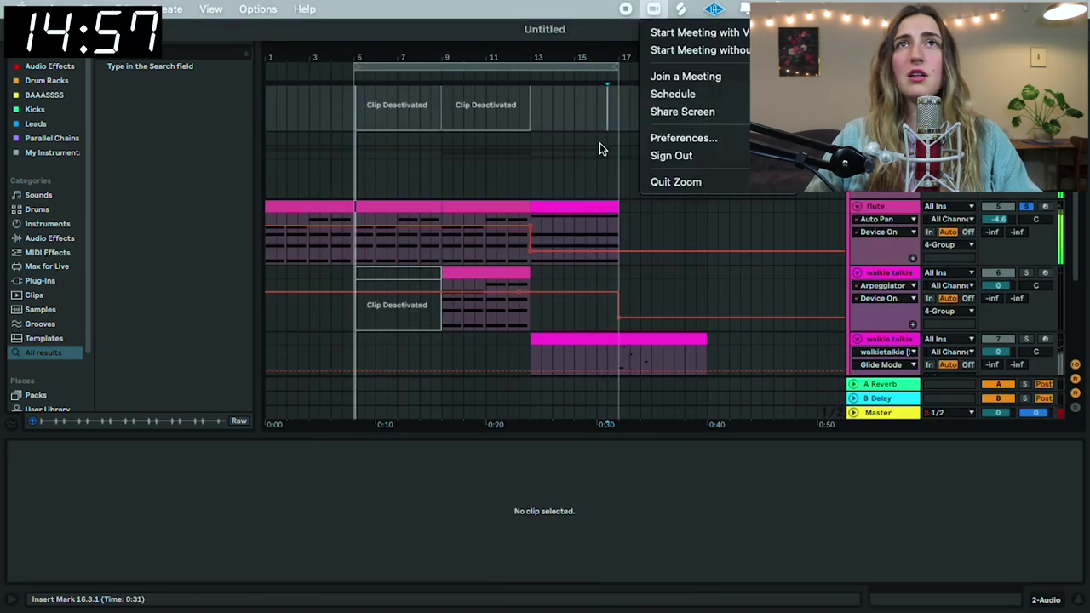
pyautogui.click(600, 142)
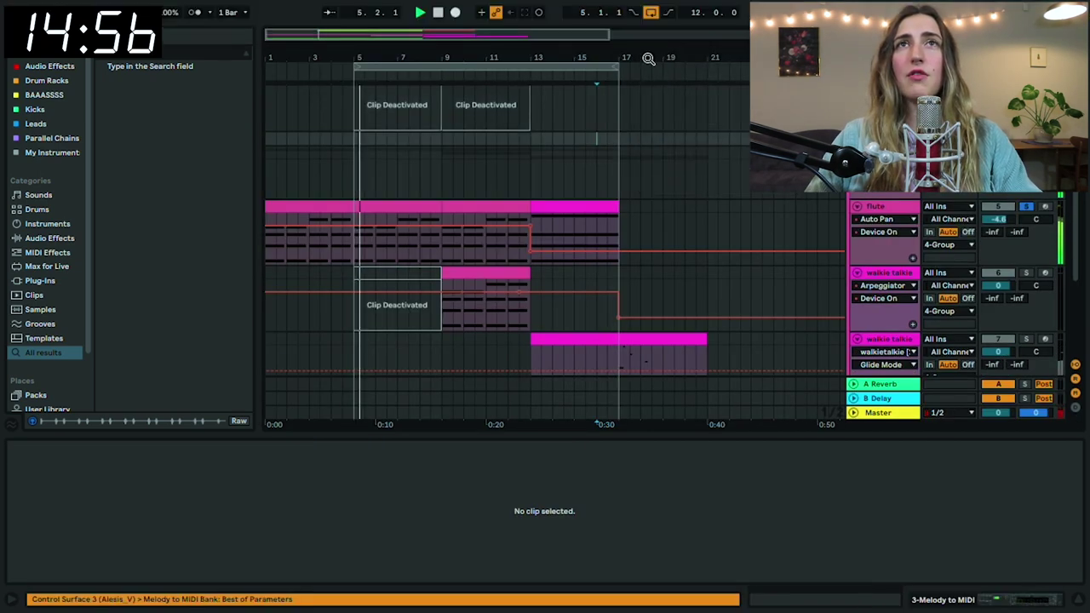
pyautogui.click(813, 217)
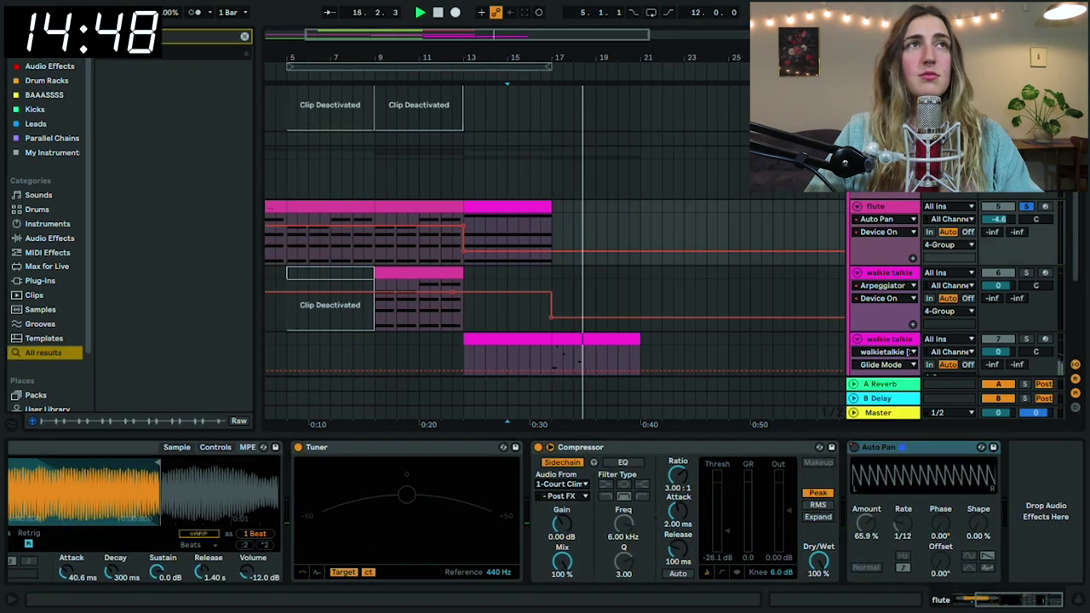
pyautogui.press('Down')
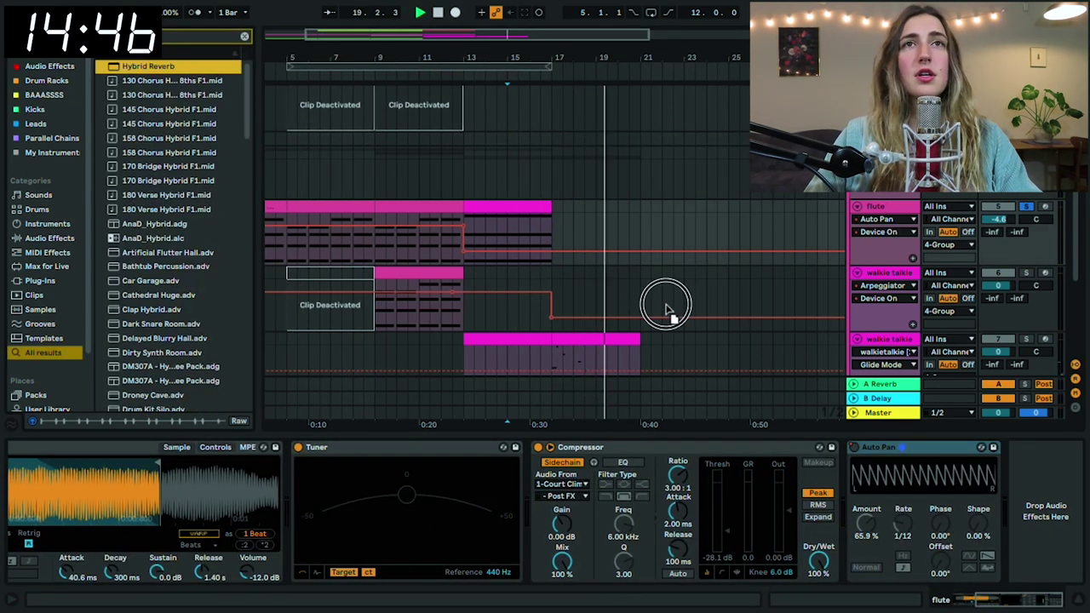
pyautogui.press('Return')
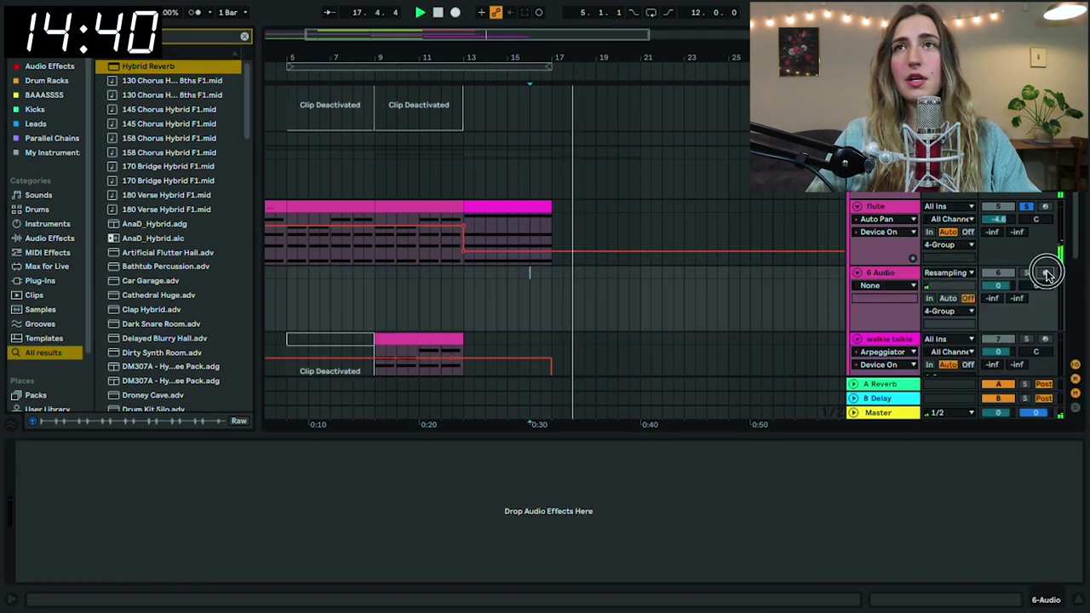
pyautogui.click(885, 247)
pyautogui.click(1056, 557)
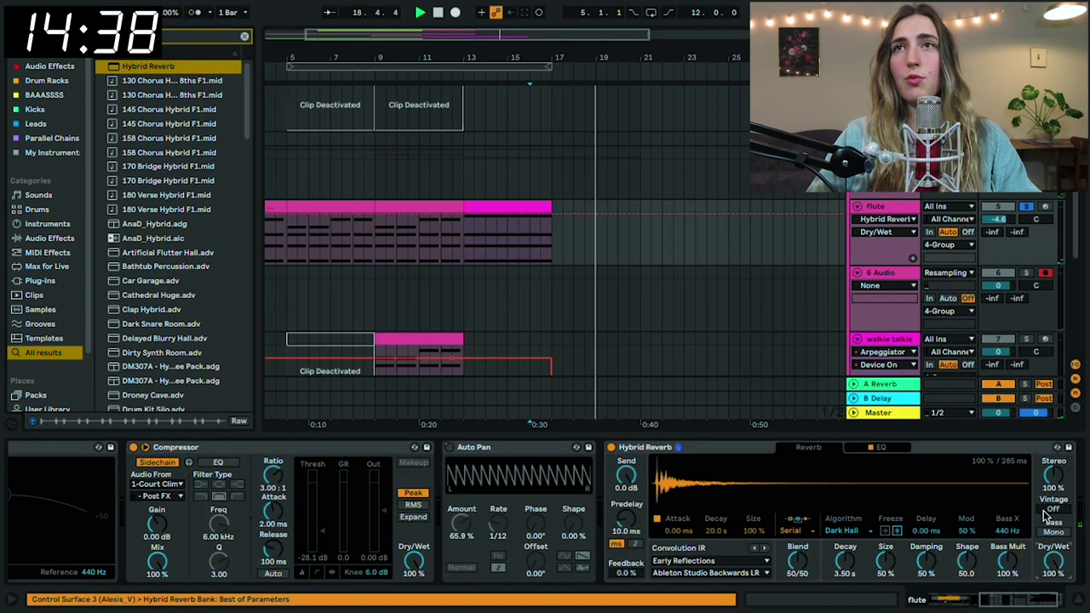
# Resample the flute's reverb tail onto the new audio track from bar 16 and place the tail reversed, ending at bar 13
pyautogui.click(531, 296)
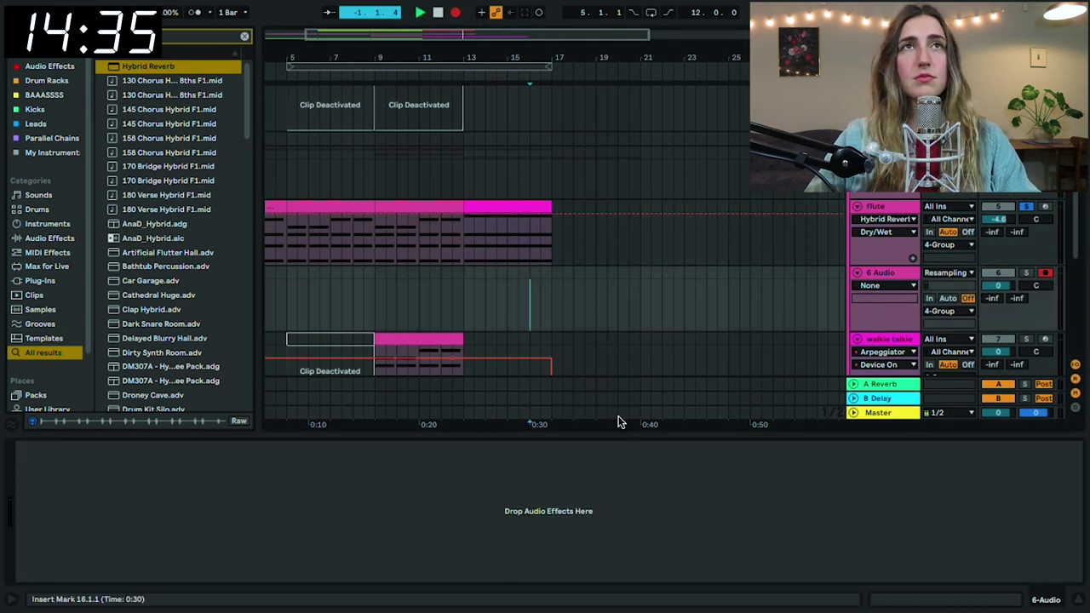
pyautogui.press('space')
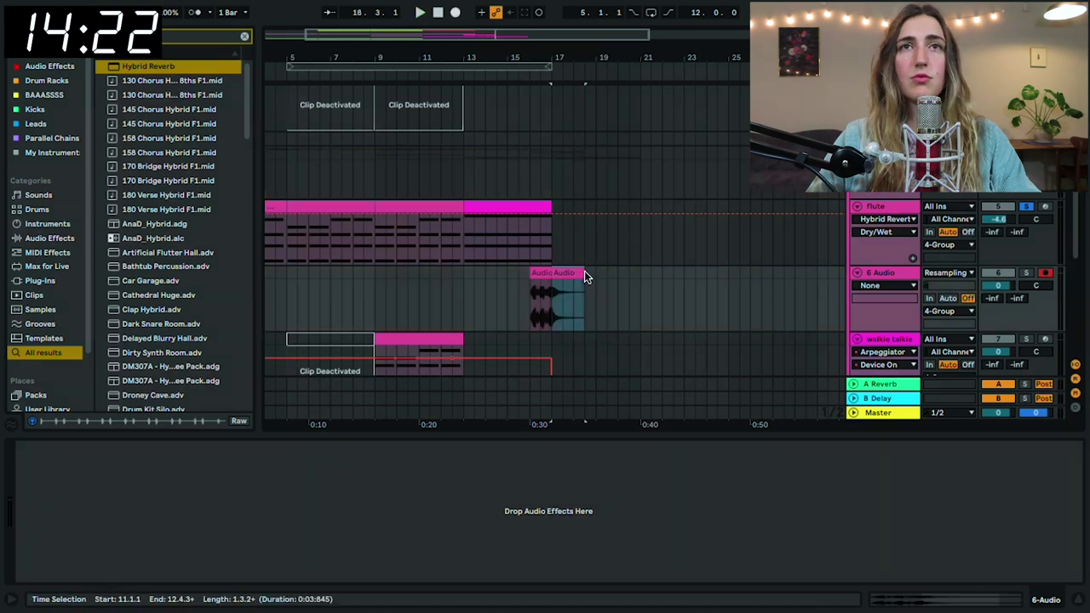
pyautogui.moveTo(571, 272); pyautogui.dragTo(449, 277)
pyautogui.press('r')
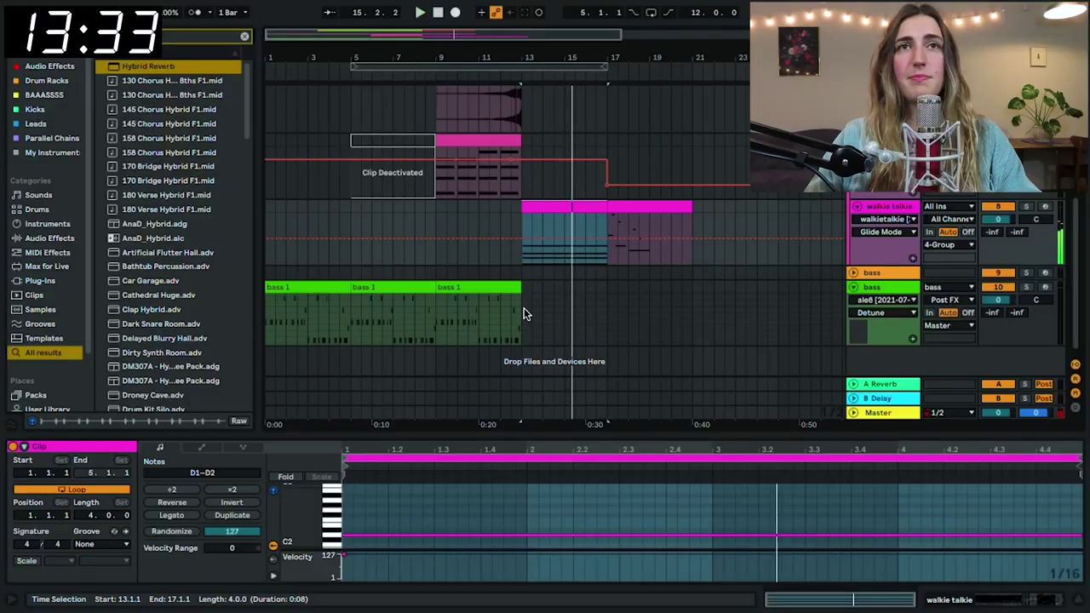
# Insert a four-bar MIDI clip at bar 13 on the bass track and extend its bass line with duplicated notes transposed up
pyautogui.moveTo(527, 312); pyautogui.dragTo(596, 309)
pyautogui.press('super+shift+m')
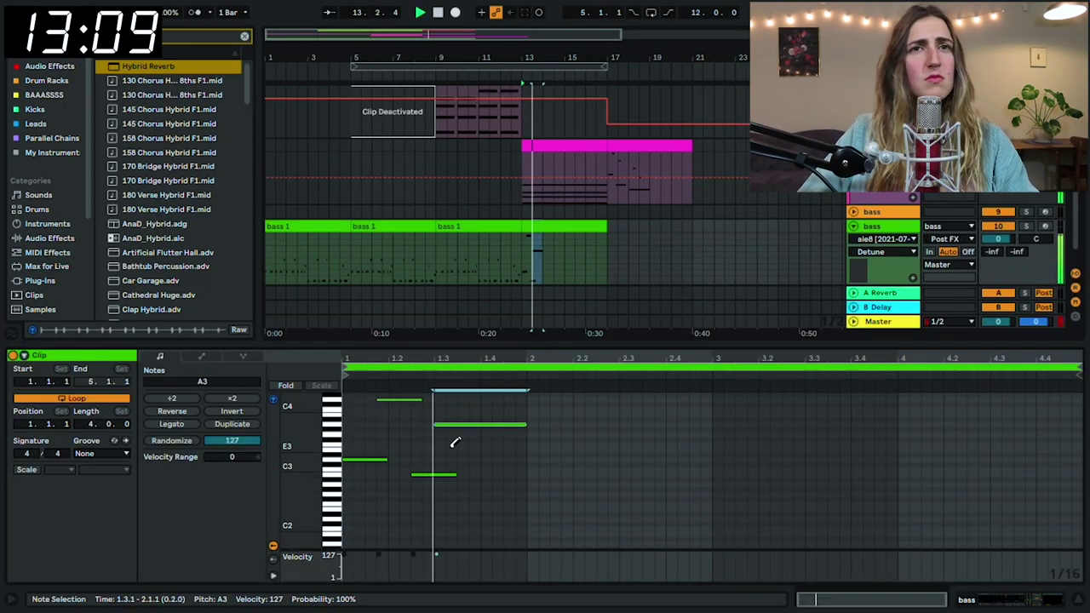
pyautogui.press('super+d')
pyautogui.press('super+d')
pyautogui.press('Up')
pyautogui.press('Up')
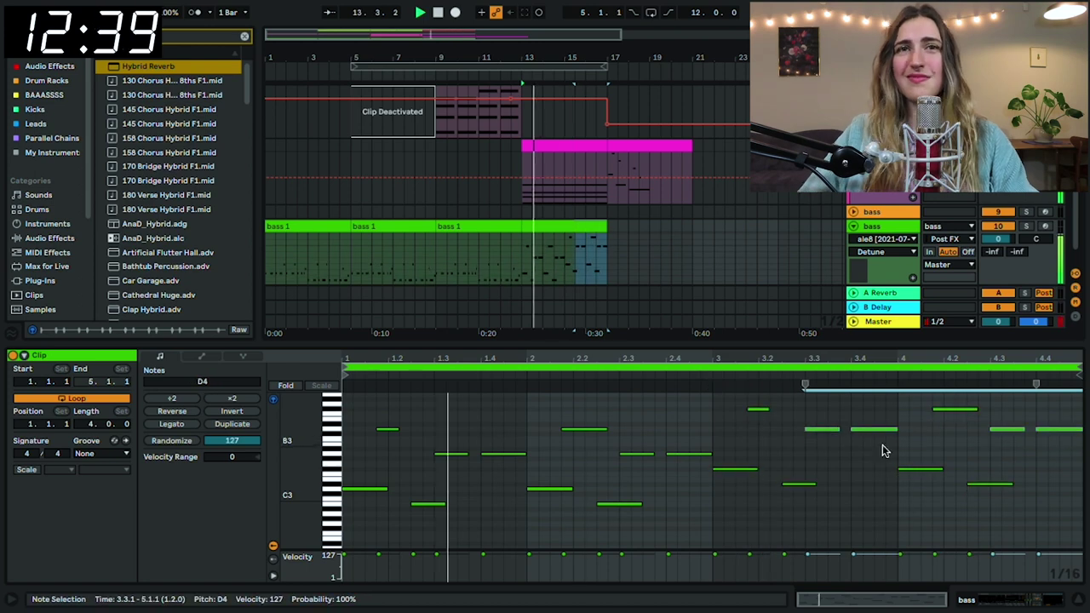
# Turn on the scale for the new bass clip and set it to D Major
pyautogui.click(26, 469)
pyautogui.click(60, 469)
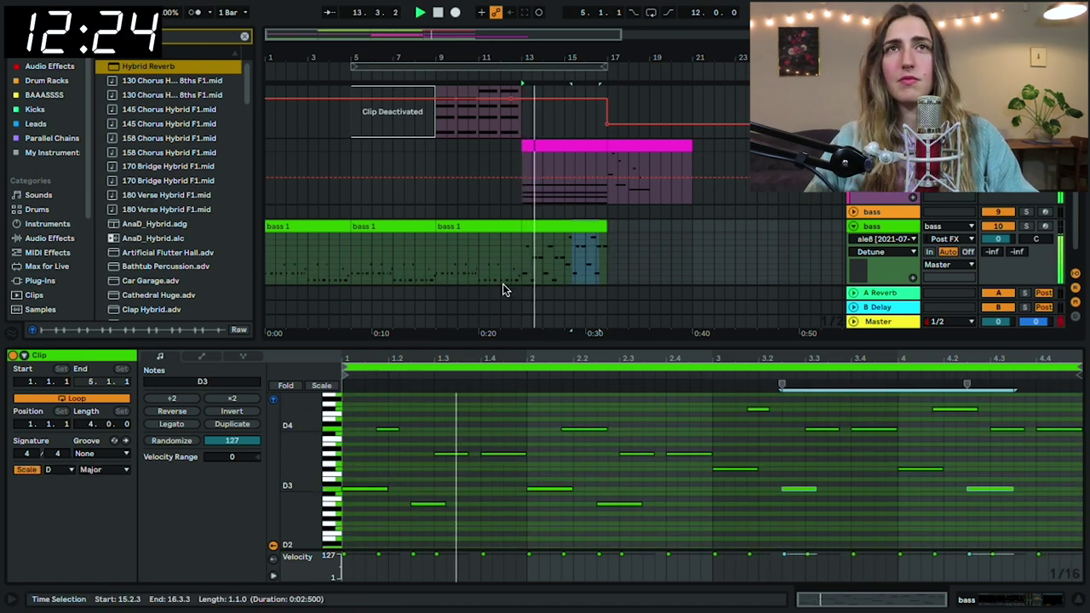